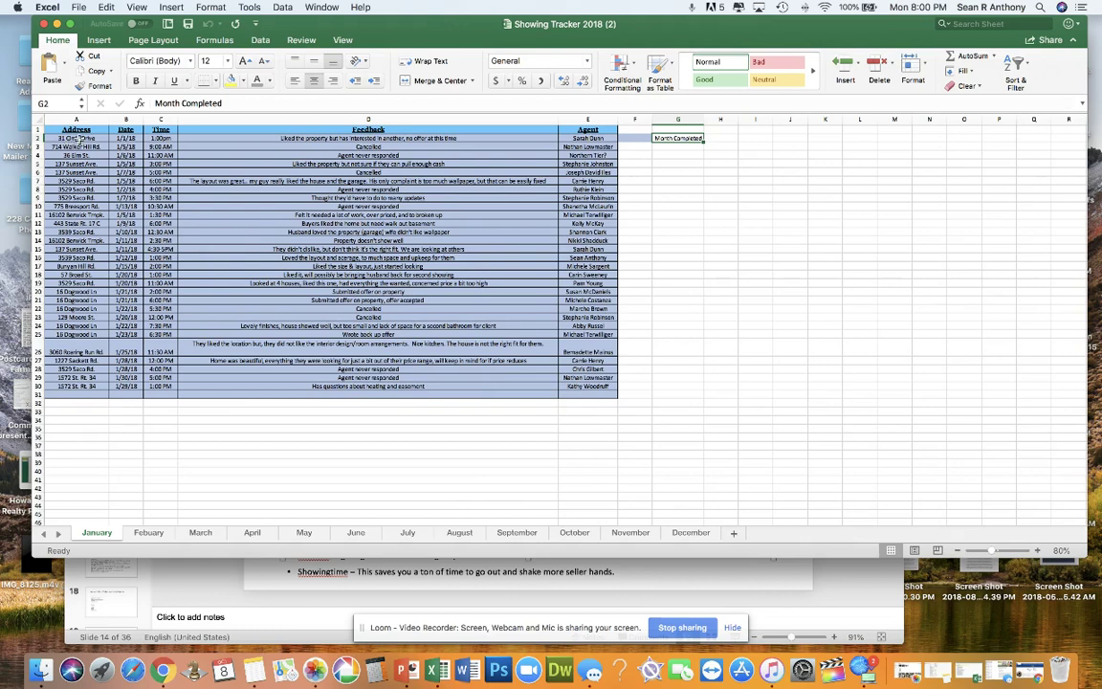
Step: Highlight the January showing records A2:E31, then move to the Febuary sheet
drag(84, 139, 563, 391)
click(502, 435)
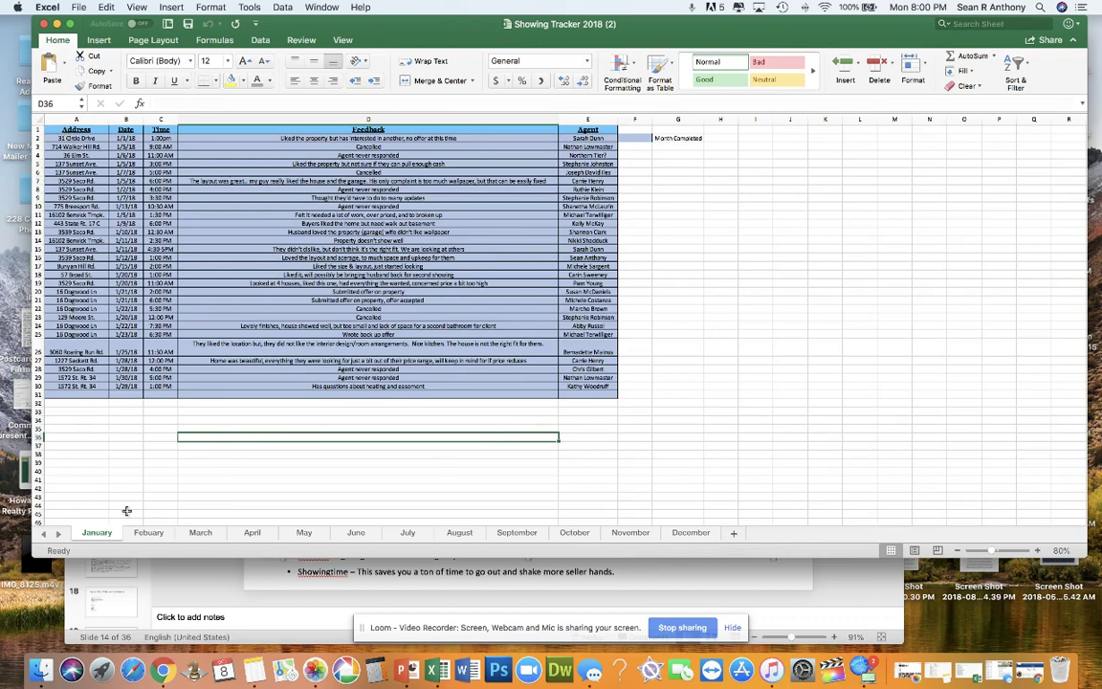
click(151, 532)
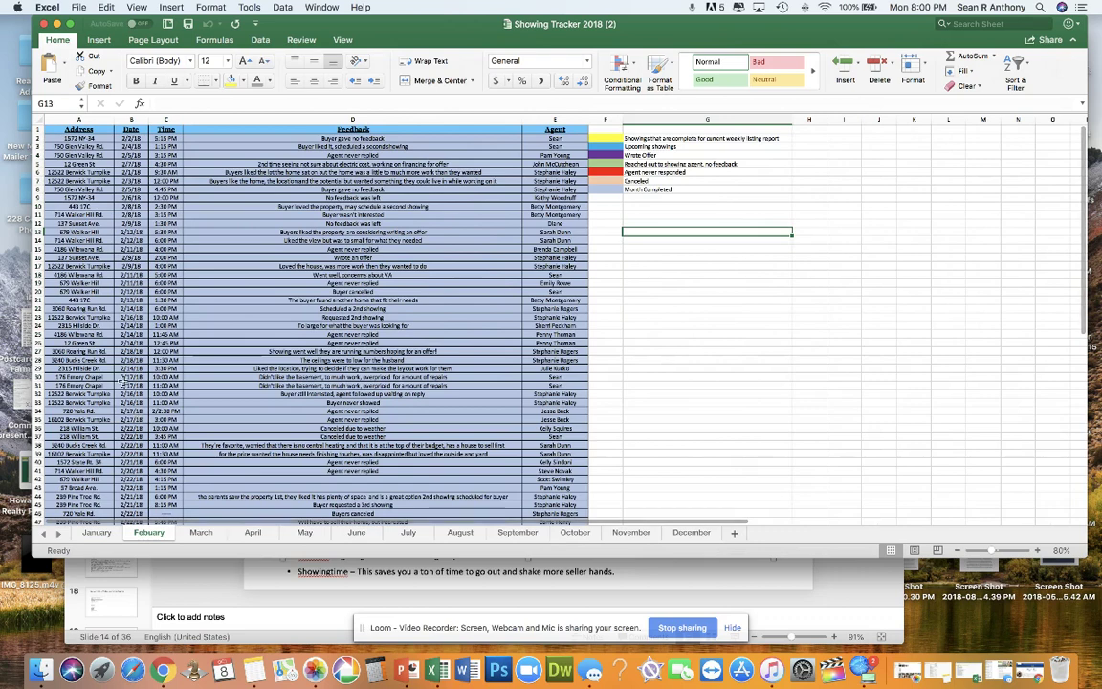
Step: Review the February showing dates, times, agent names and colour legend
click(83, 140)
drag(79, 137, 79, 207)
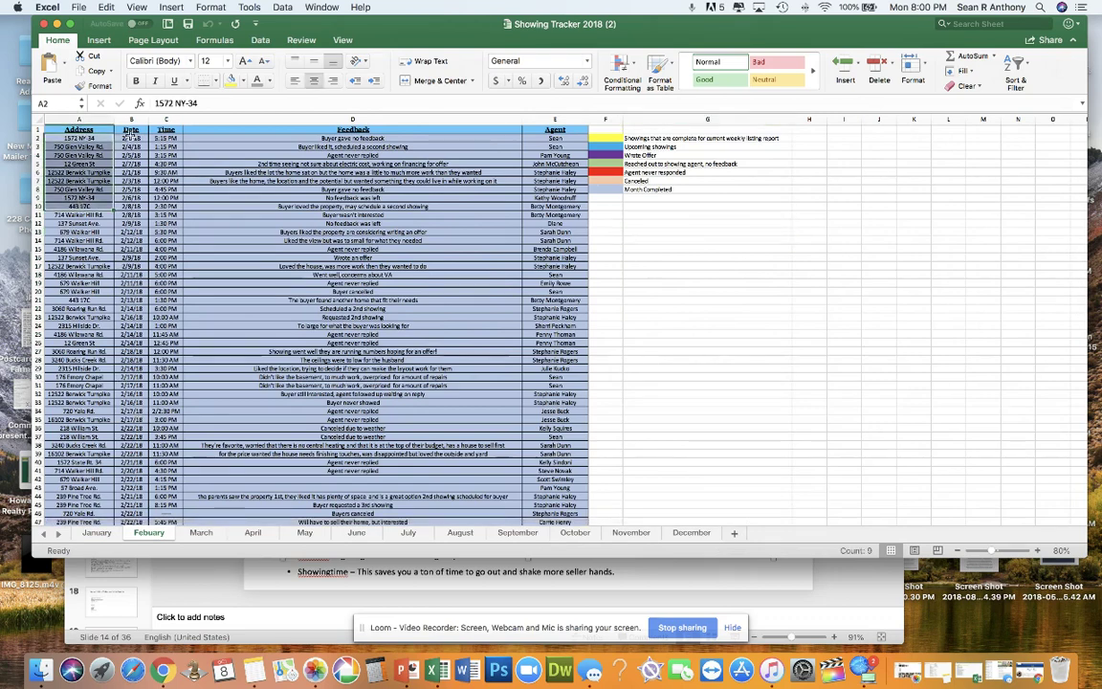
drag(131, 138, 131, 180)
drag(159, 139, 163, 198)
drag(556, 139, 558, 355)
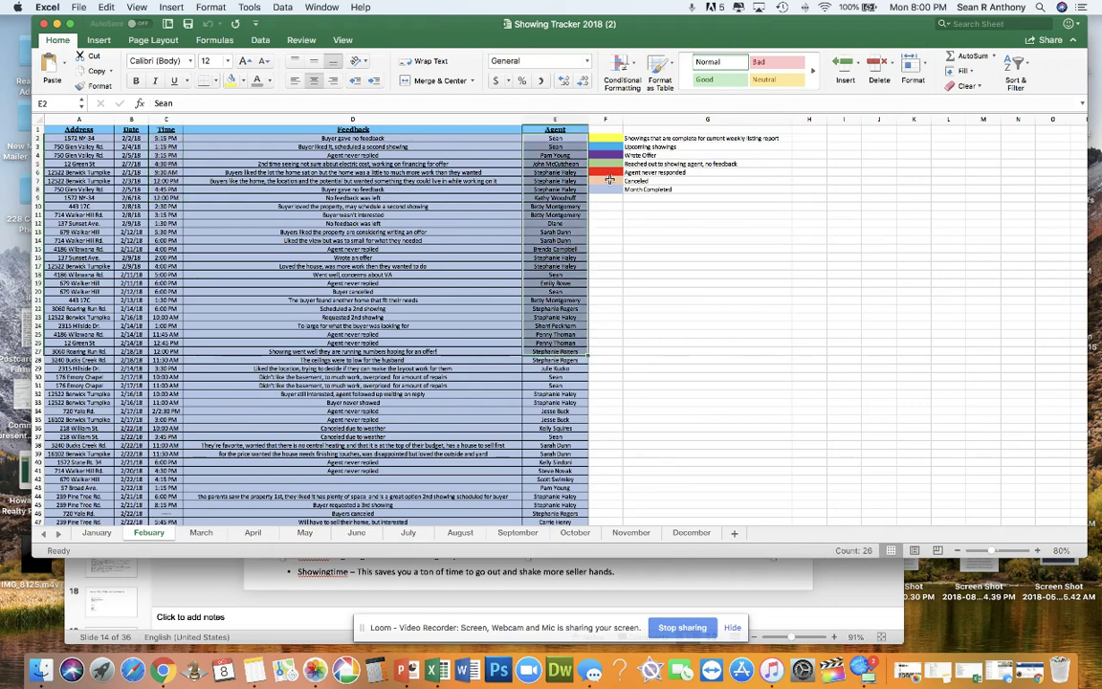
drag(606, 189, 606, 139)
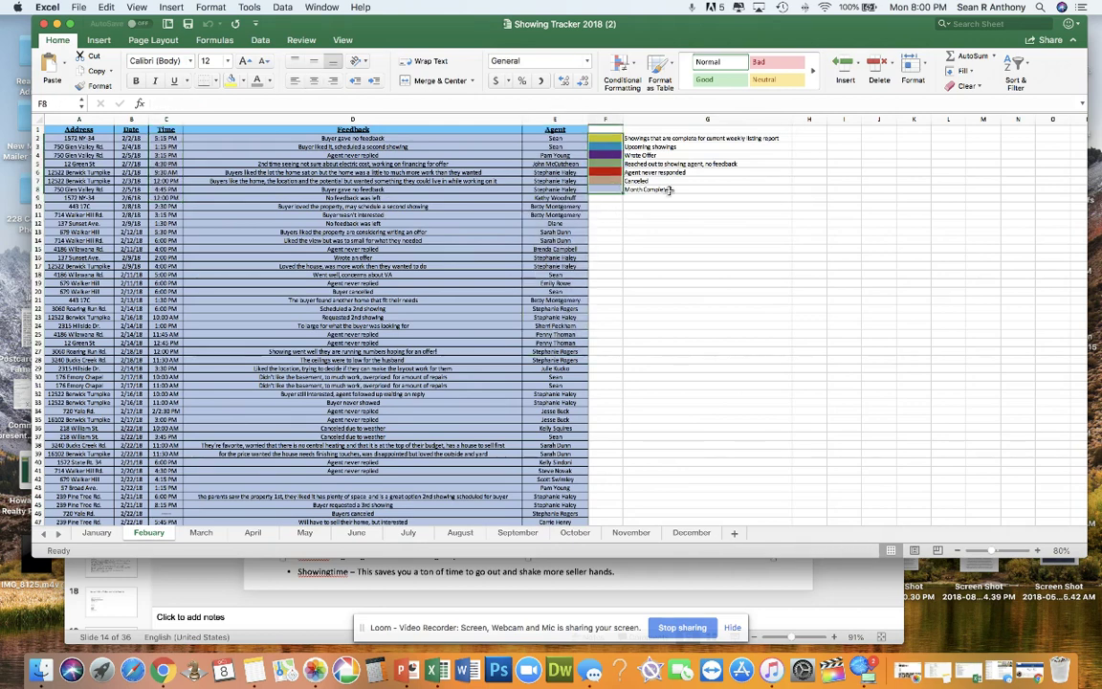
drag(670, 191, 622, 142)
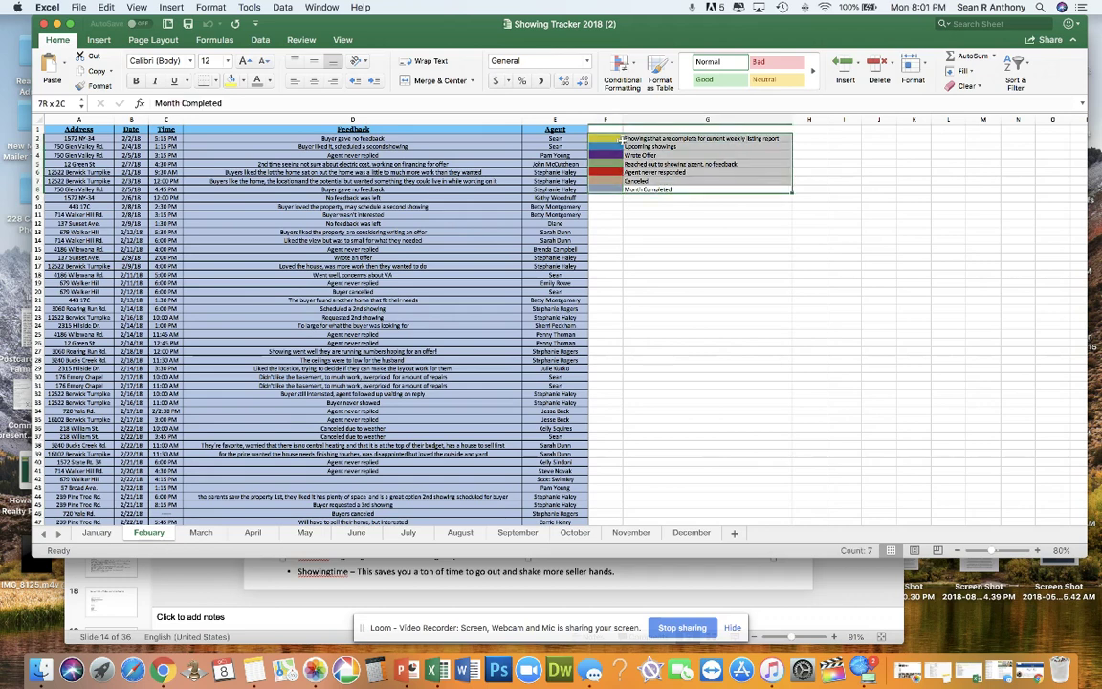
click(625, 239)
Step: Page through the March, April, May, June and July sheets
click(200, 533)
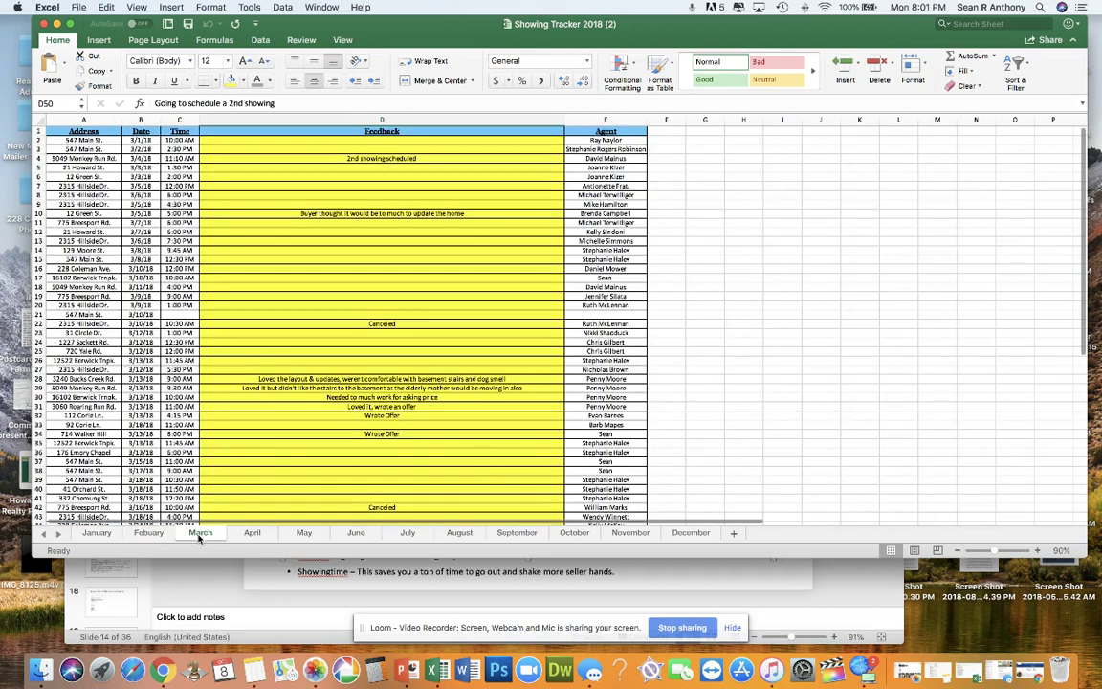
click(253, 533)
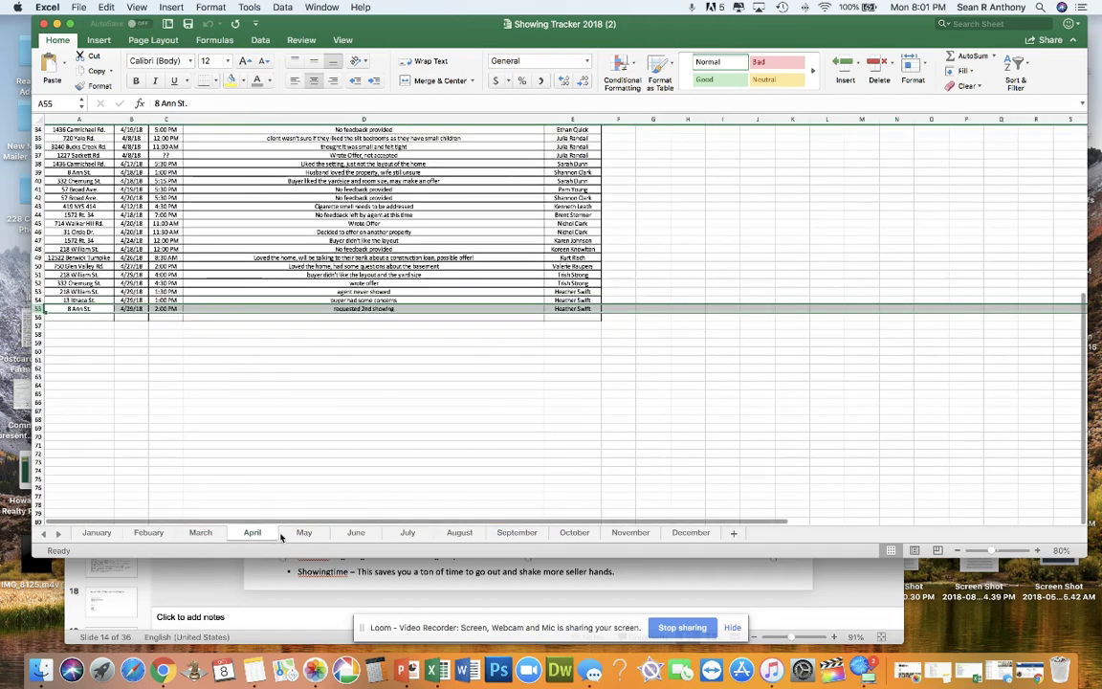
click(301, 533)
click(359, 533)
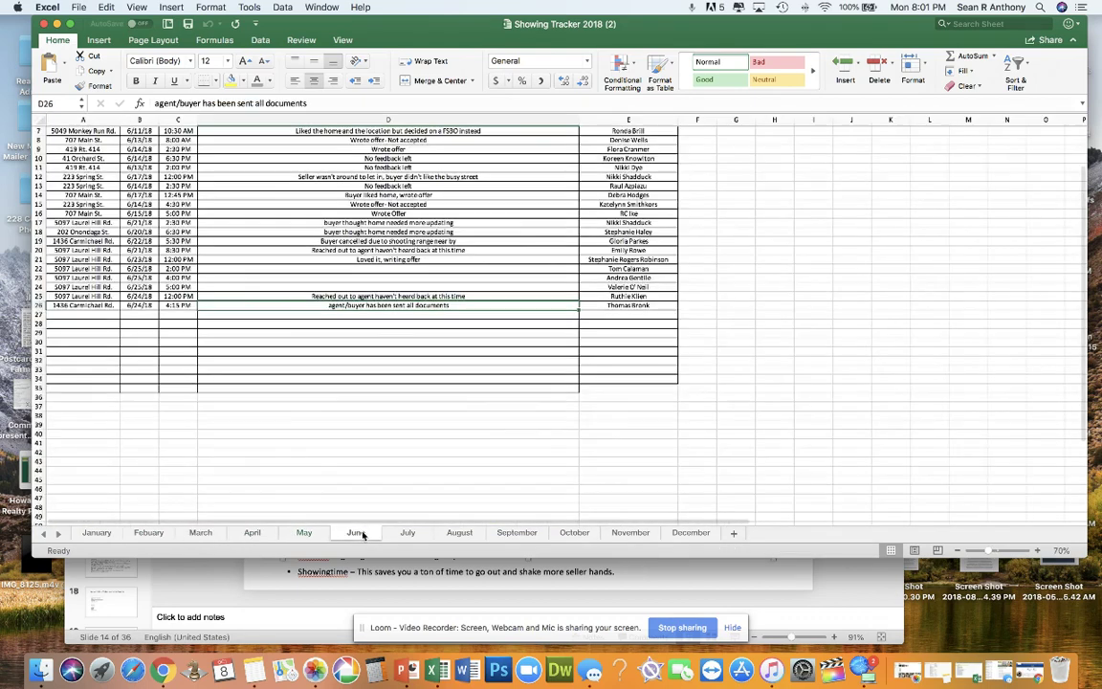
click(409, 533)
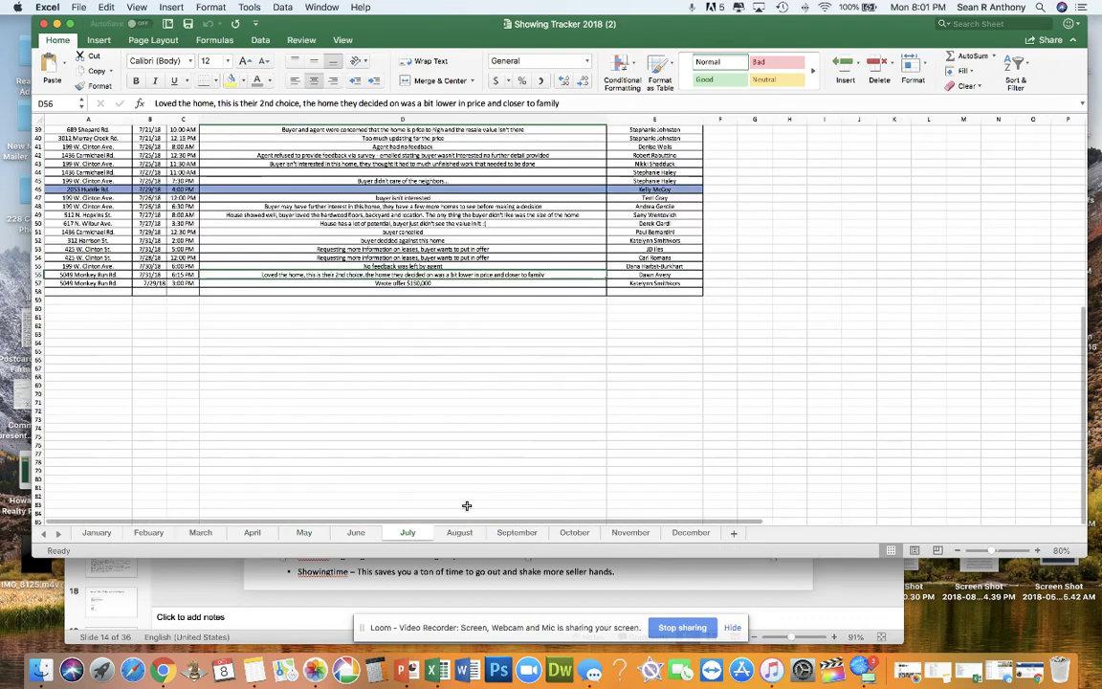
Step: Check the July feedback D49:D56 and agents E50:E55, then save the workbook
drag(423, 275, 409, 217)
drag(685, 224, 670, 266)
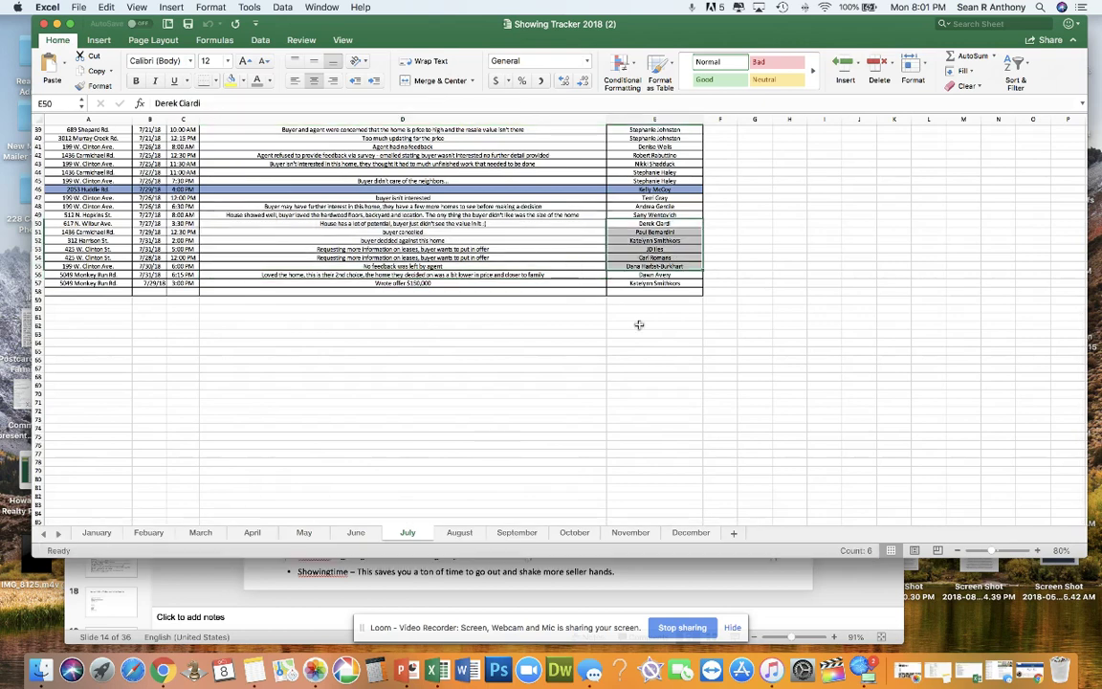
click(552, 351)
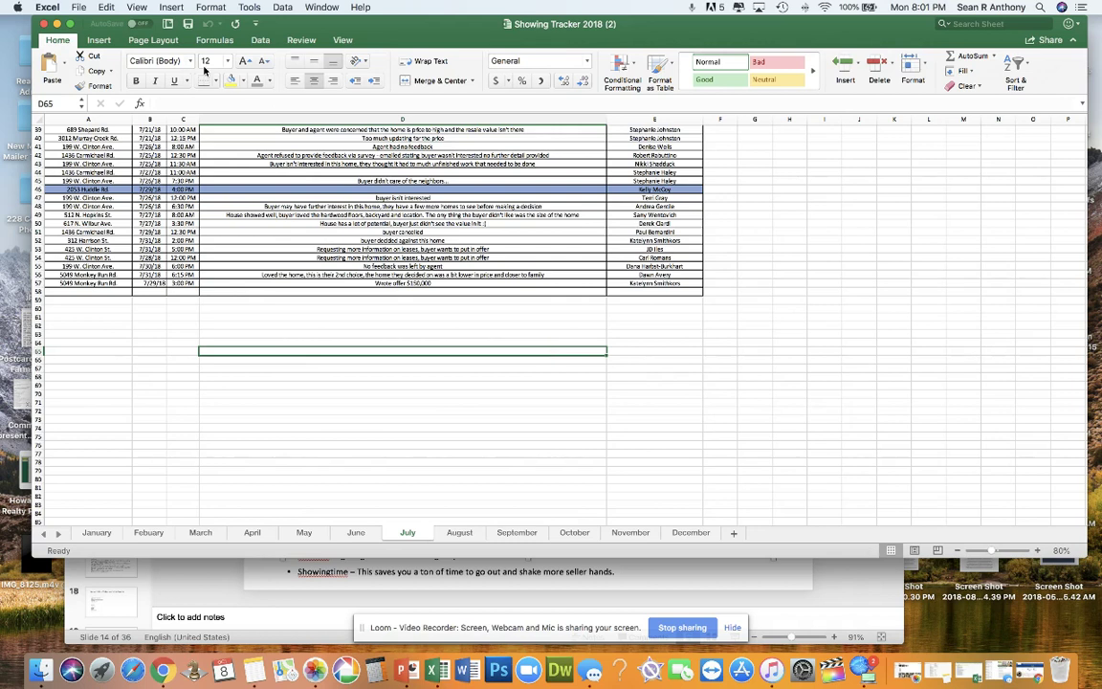
click(168, 23)
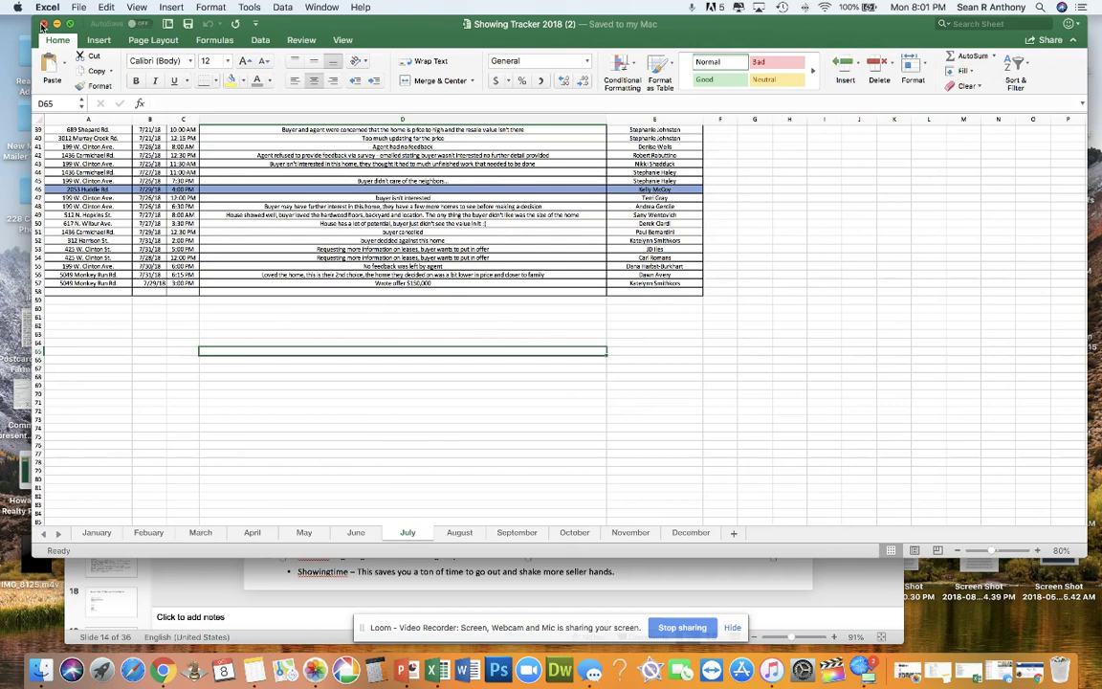
Step: Close Showing Tracker, open L + S Production 2018 Updated (8).xlsx, and scroll tabs back to January
click(42, 24)
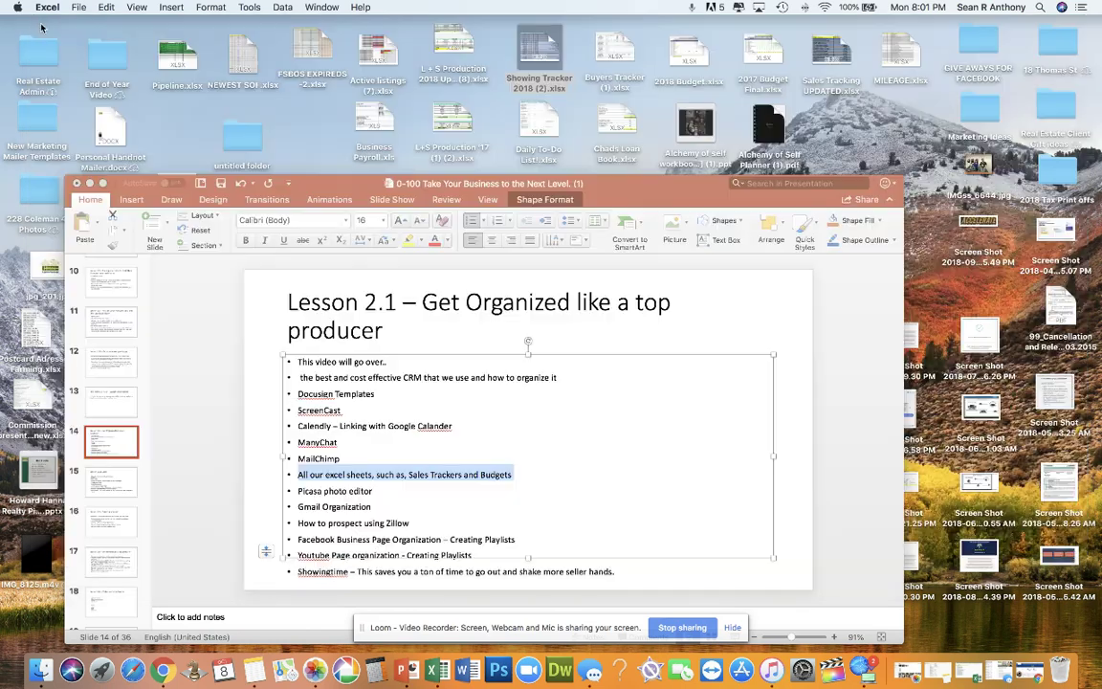
double_click(455, 48)
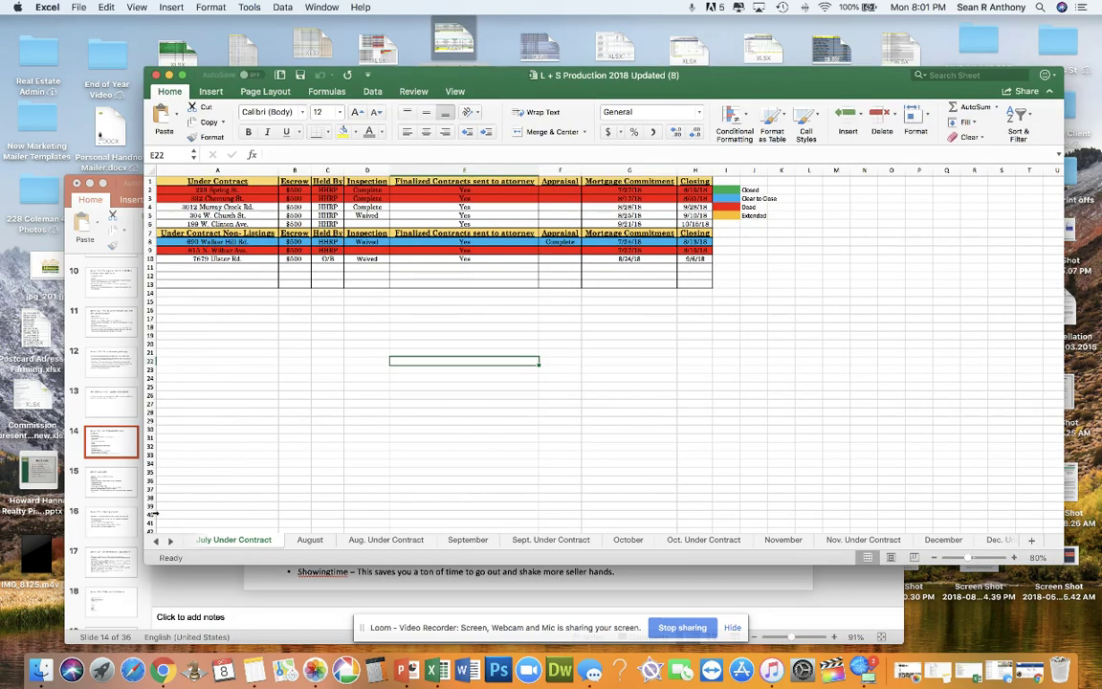
click(155, 542)
click(155, 541)
click(155, 542)
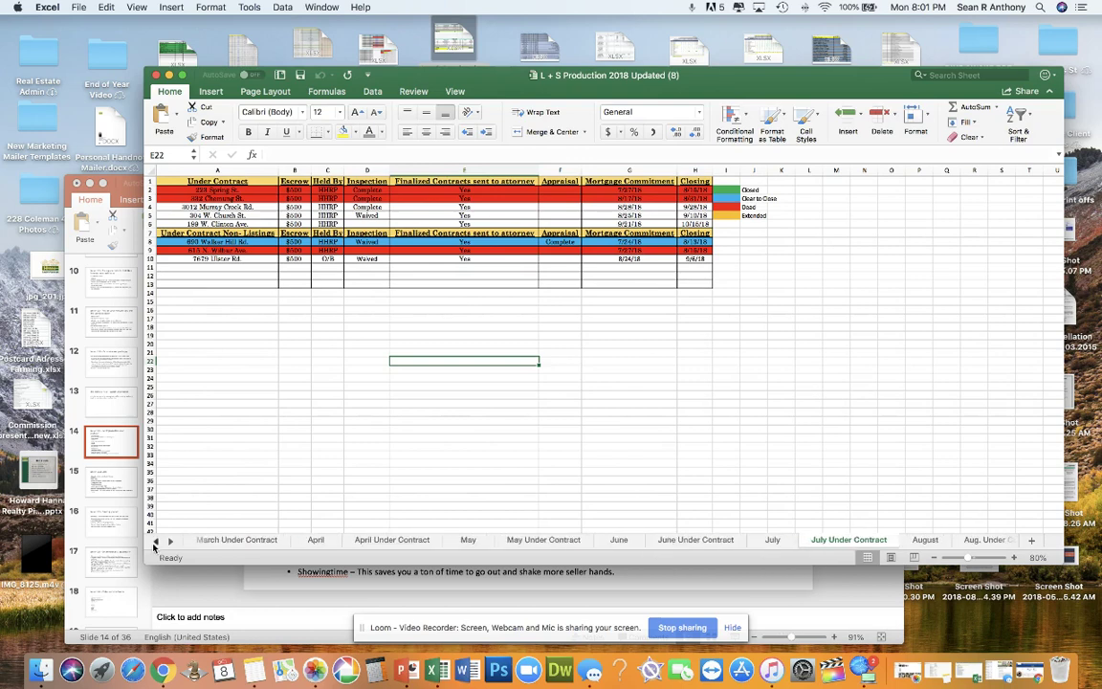
click(155, 541)
click(155, 542)
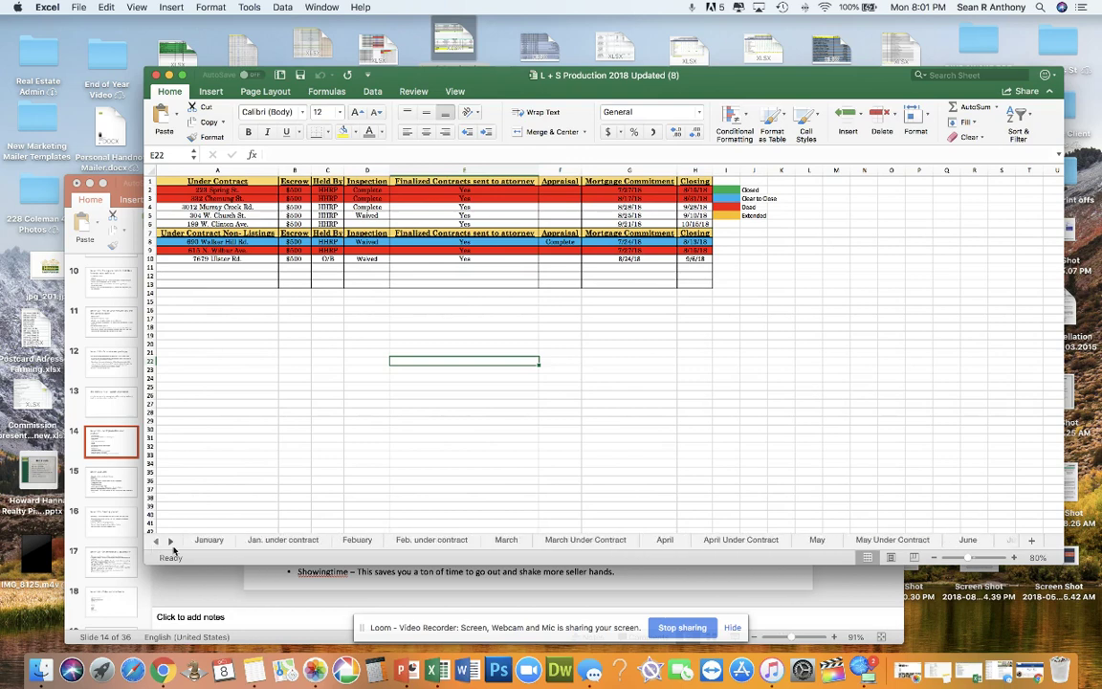
Step: Select the colour key cells I2:I5 and switch to the January sheet
drag(728, 191, 732, 216)
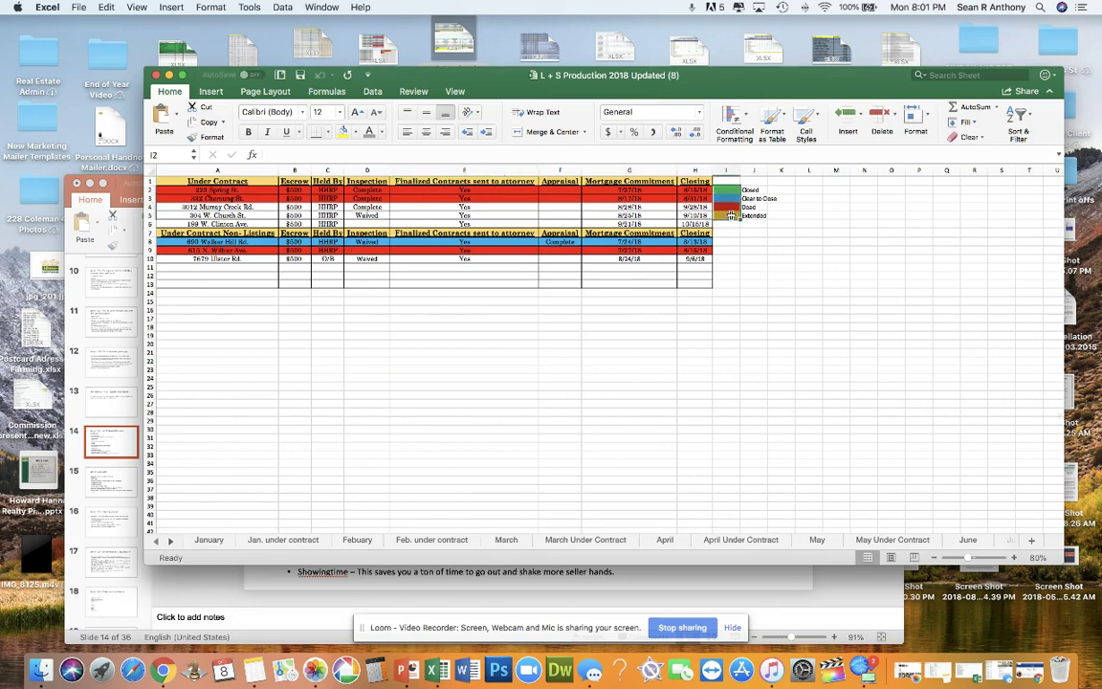
click(209, 540)
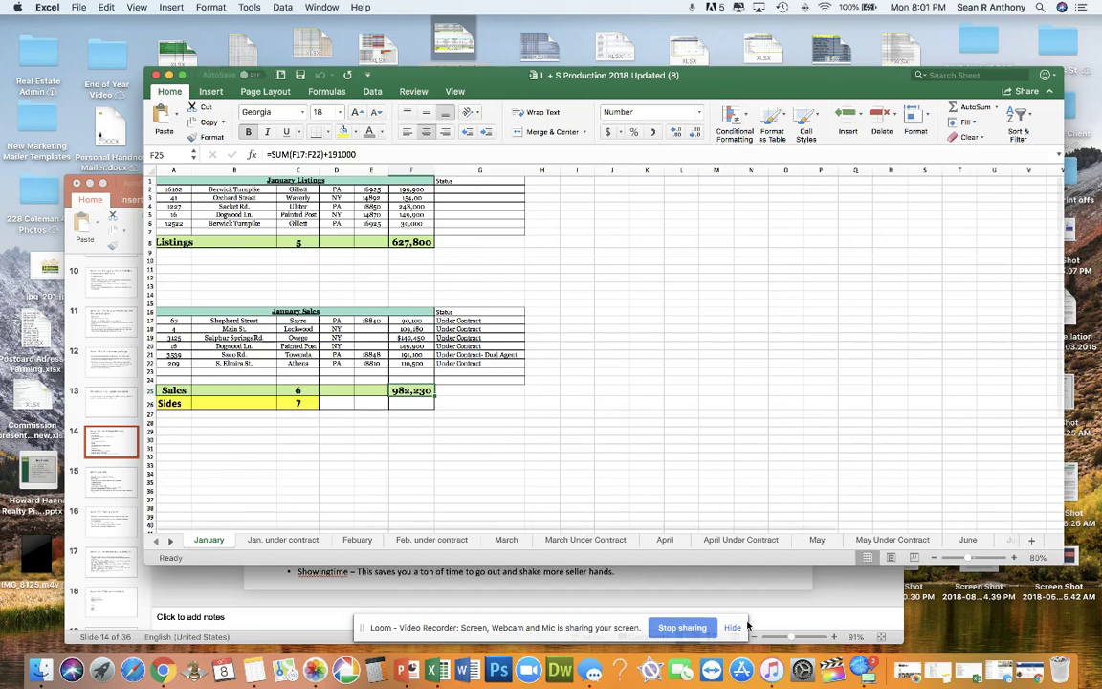
click(704, 625)
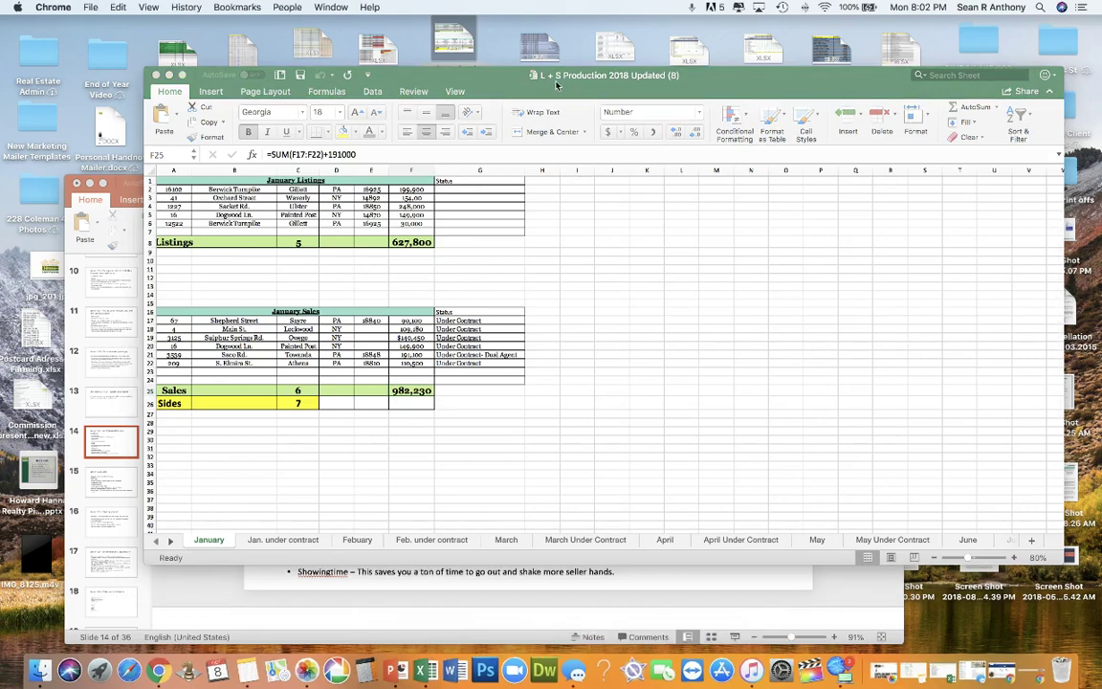
Step: Minimize PowerPoint, shift Chrome to the right, and place the Excel window upper left
drag(504, 77, 450, 81)
click(89, 184)
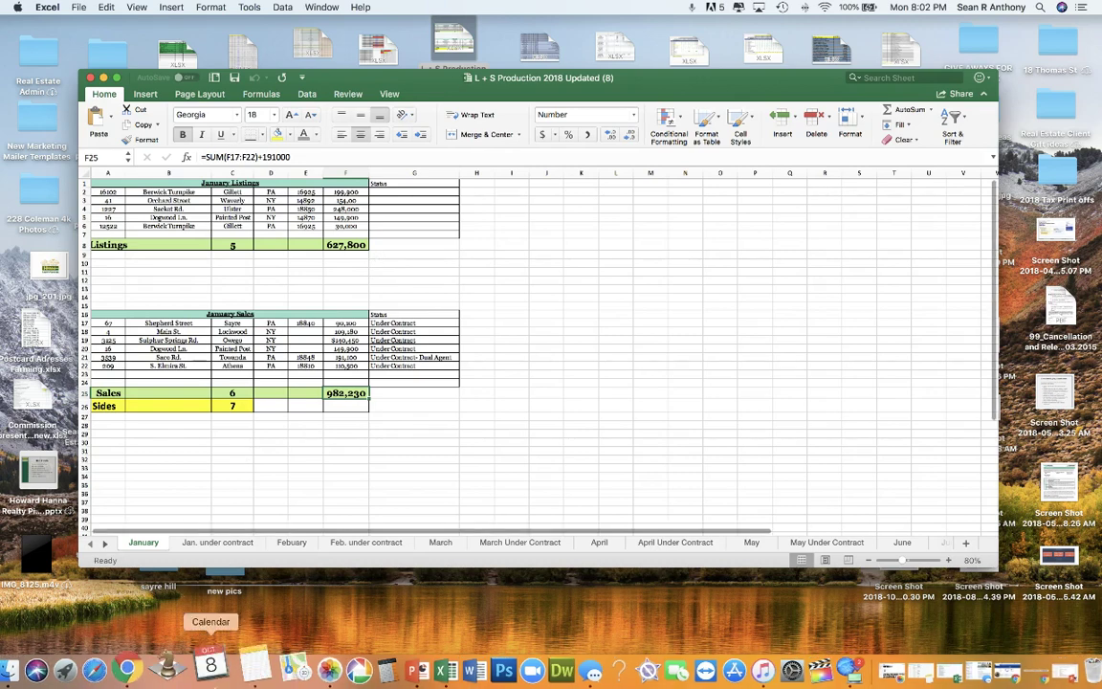
click(162, 673)
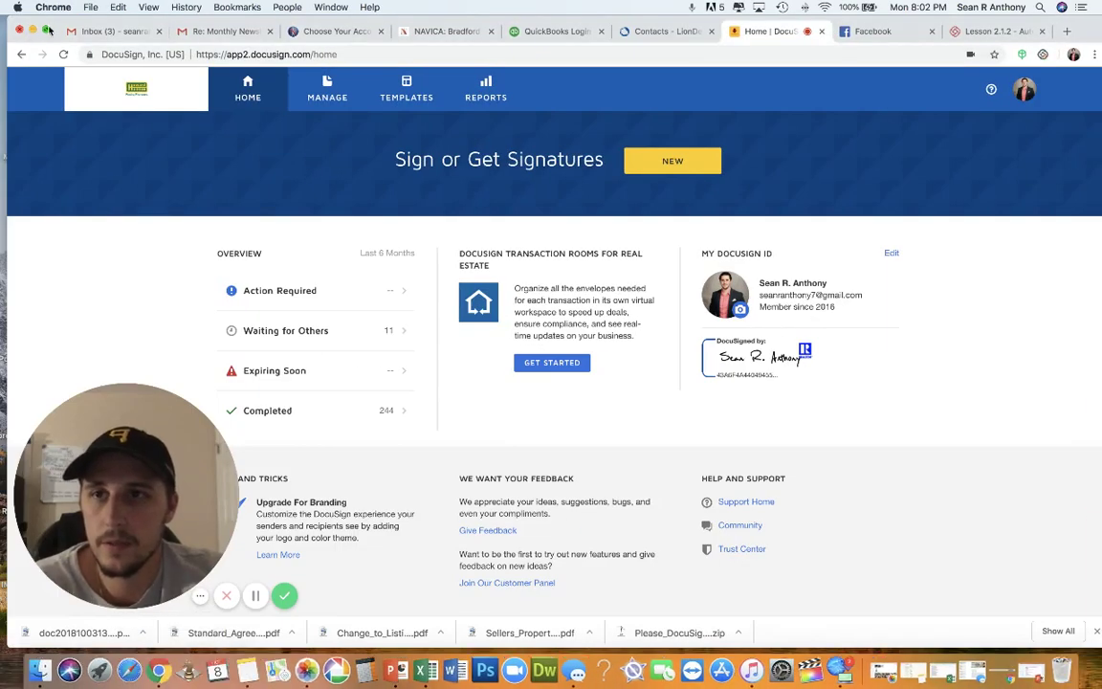
drag(47, 21, 921, 11)
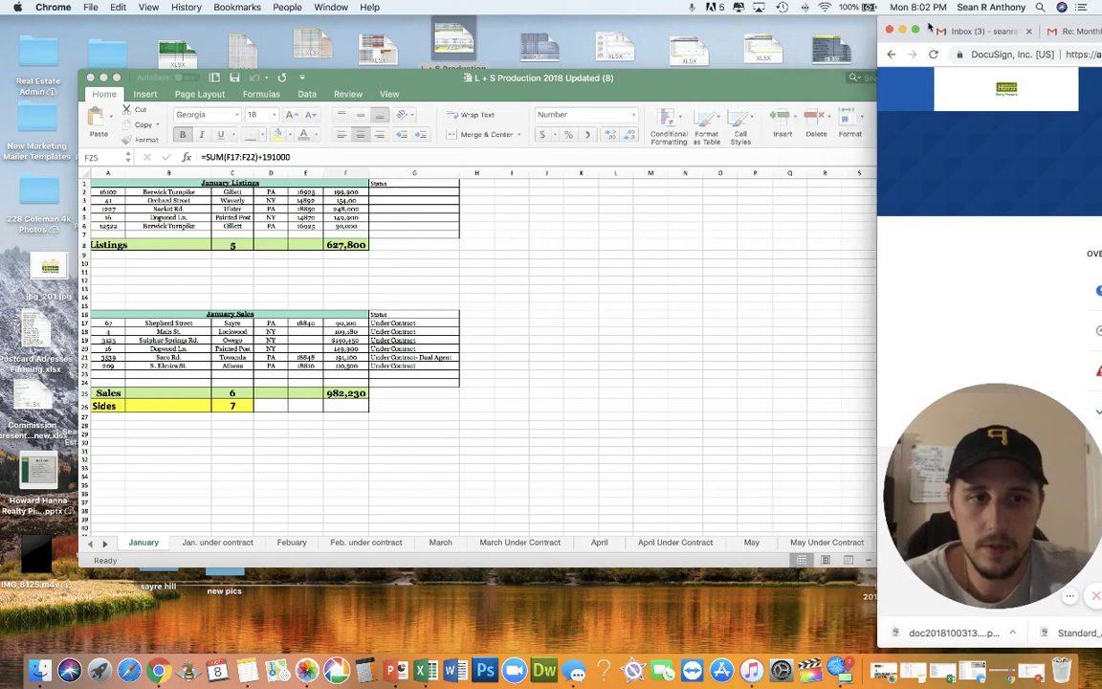
drag(680, 81, 620, 28)
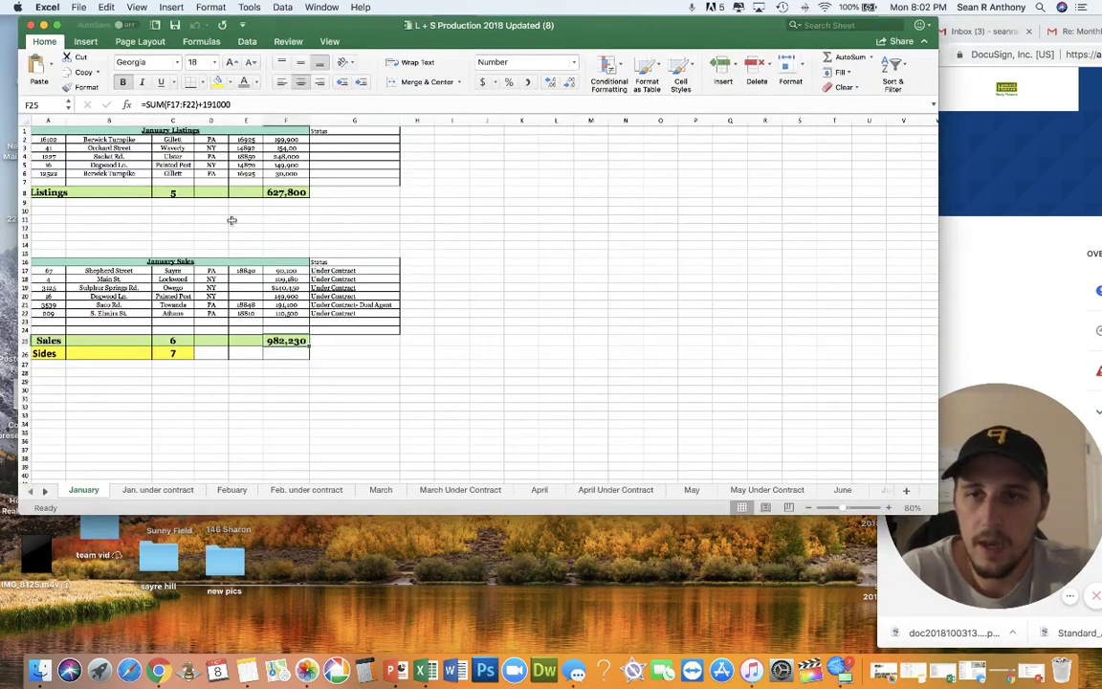
Step: Check the January listings and sales totals, Sides count of 7, then open Jan. under contract
drag(57, 139, 275, 190)
click(279, 192)
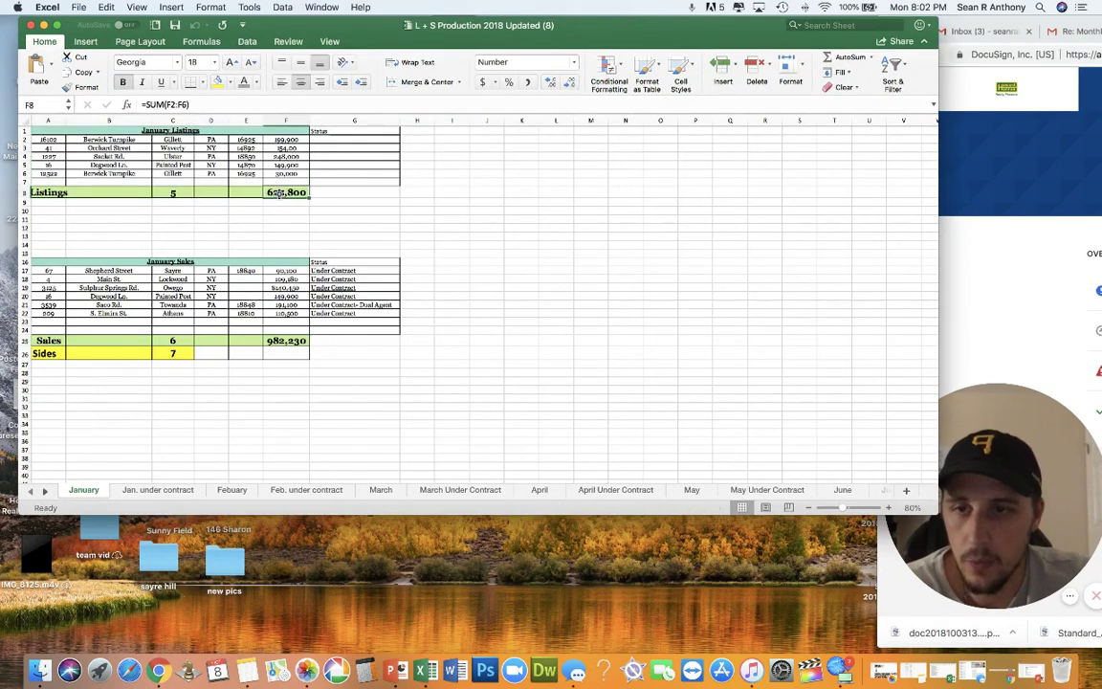
drag(47, 271, 295, 318)
click(173, 354)
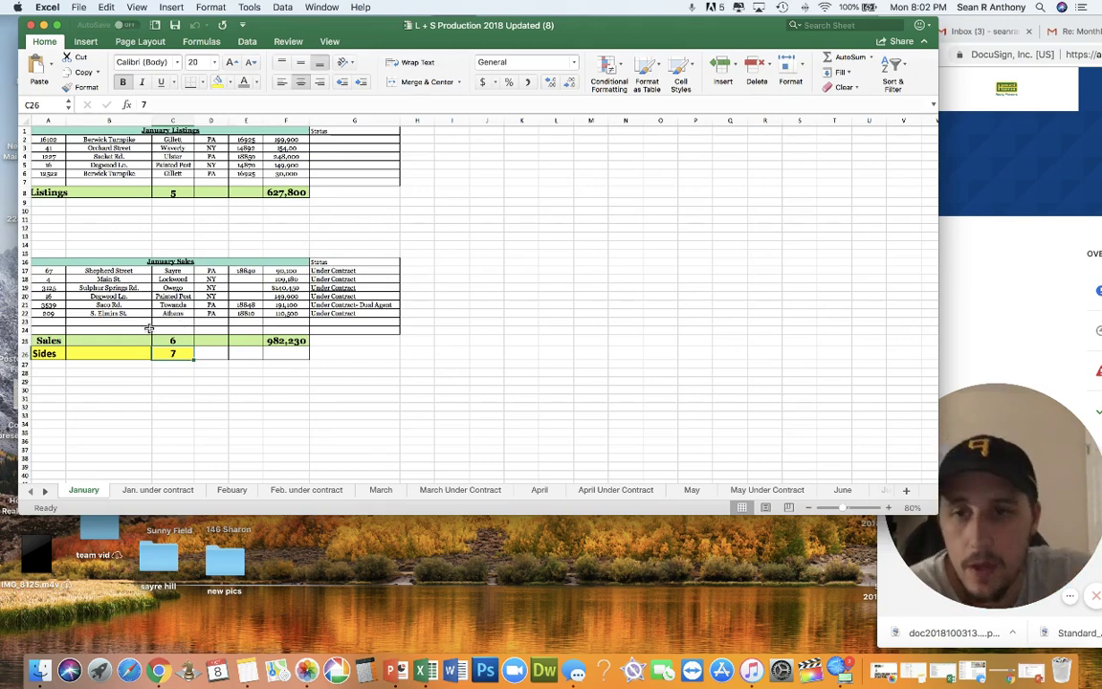
click(299, 340)
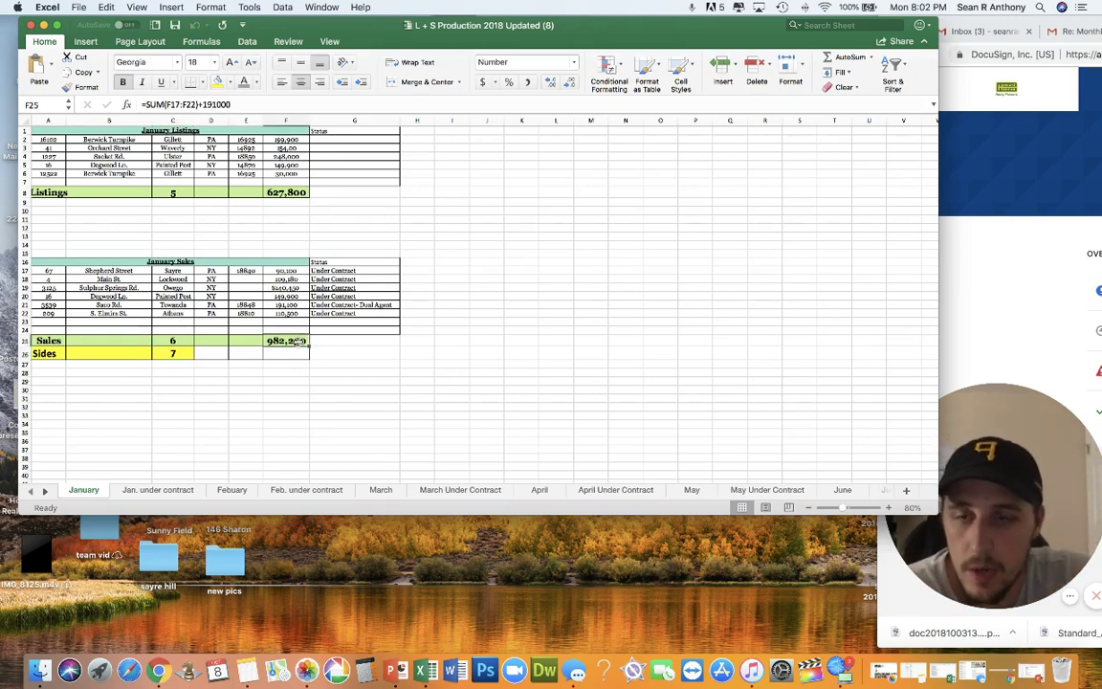
click(266, 189)
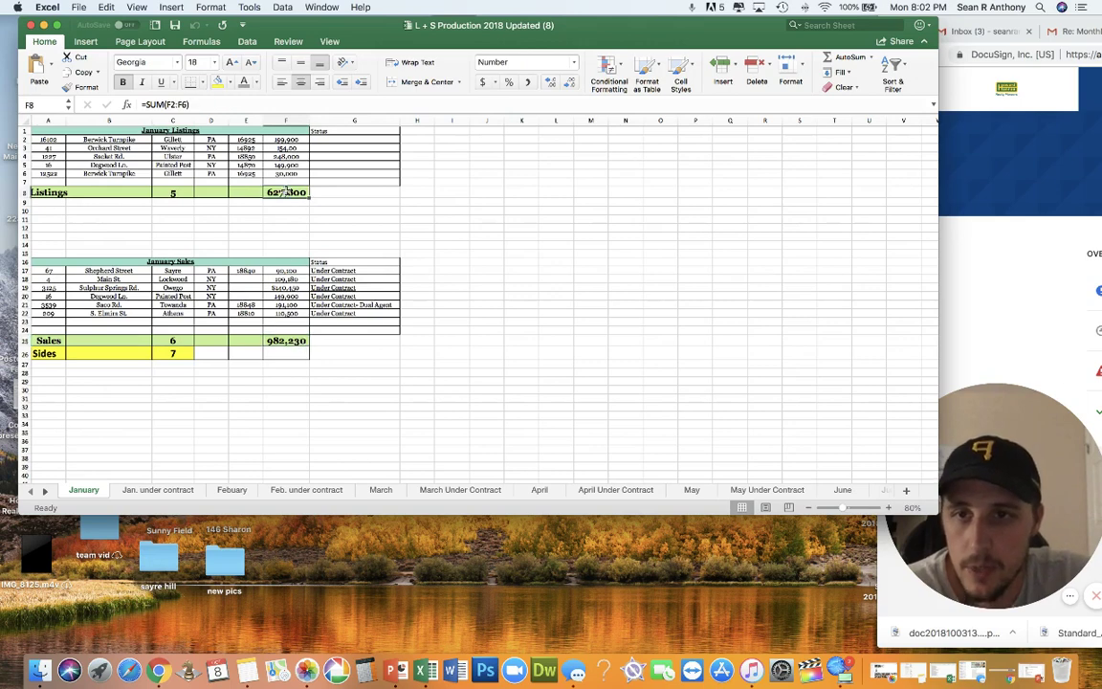
click(153, 489)
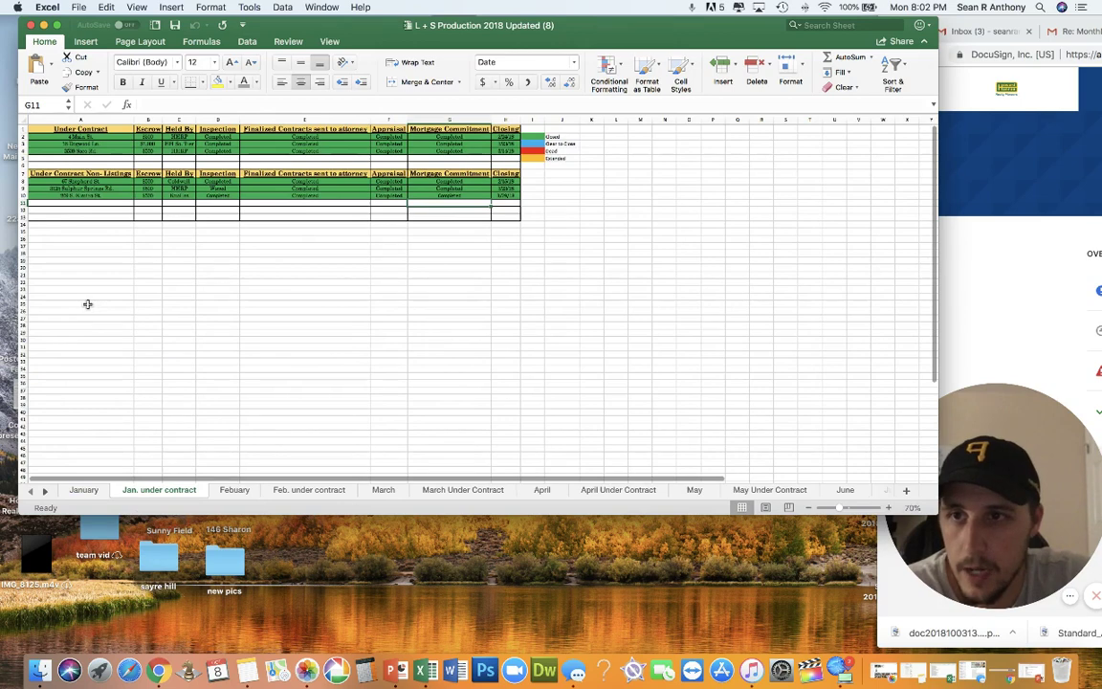
Step: Review the under-contract and non-listing deal rows and status legend, then open Febuary
drag(82, 136, 445, 150)
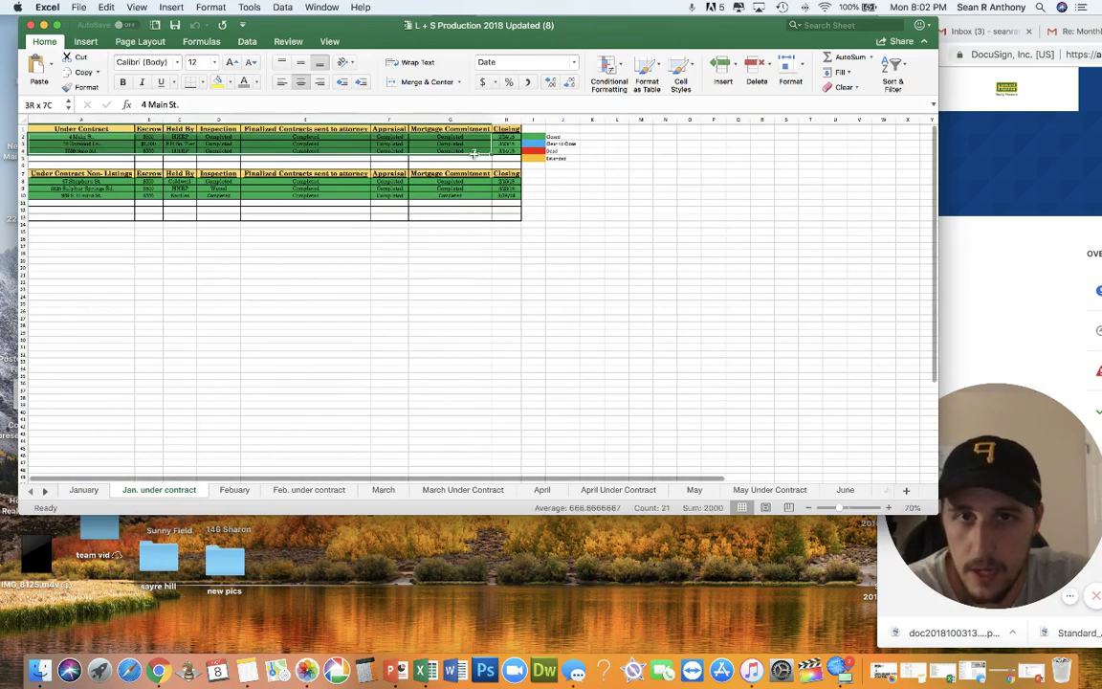
drag(81, 180, 469, 220)
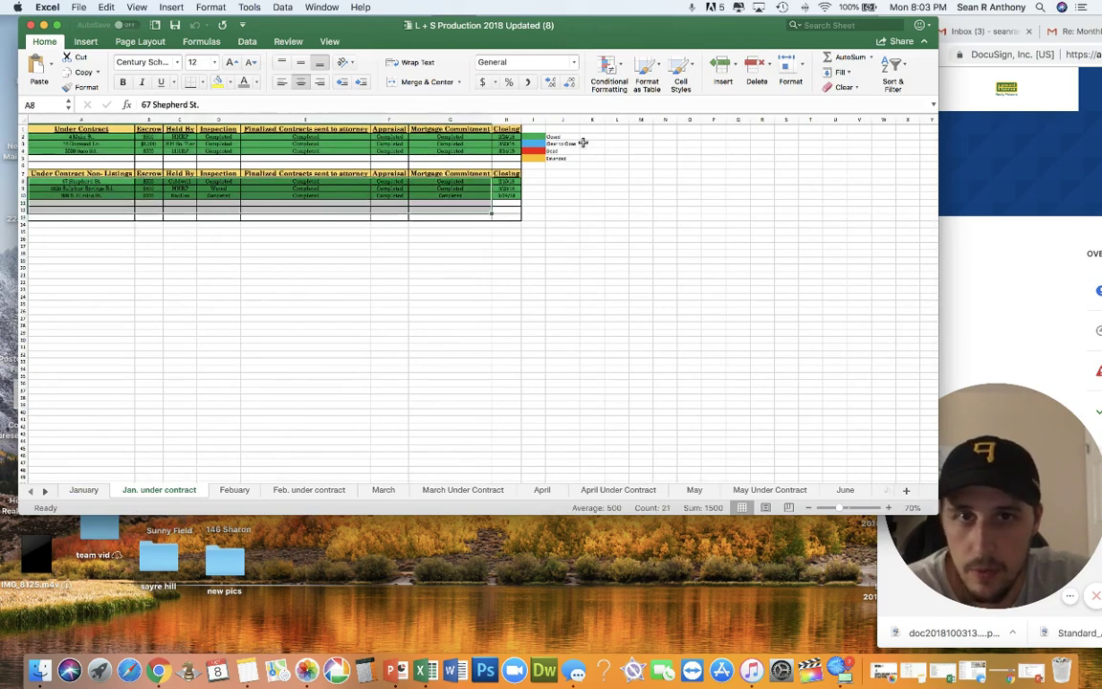
click(563, 143)
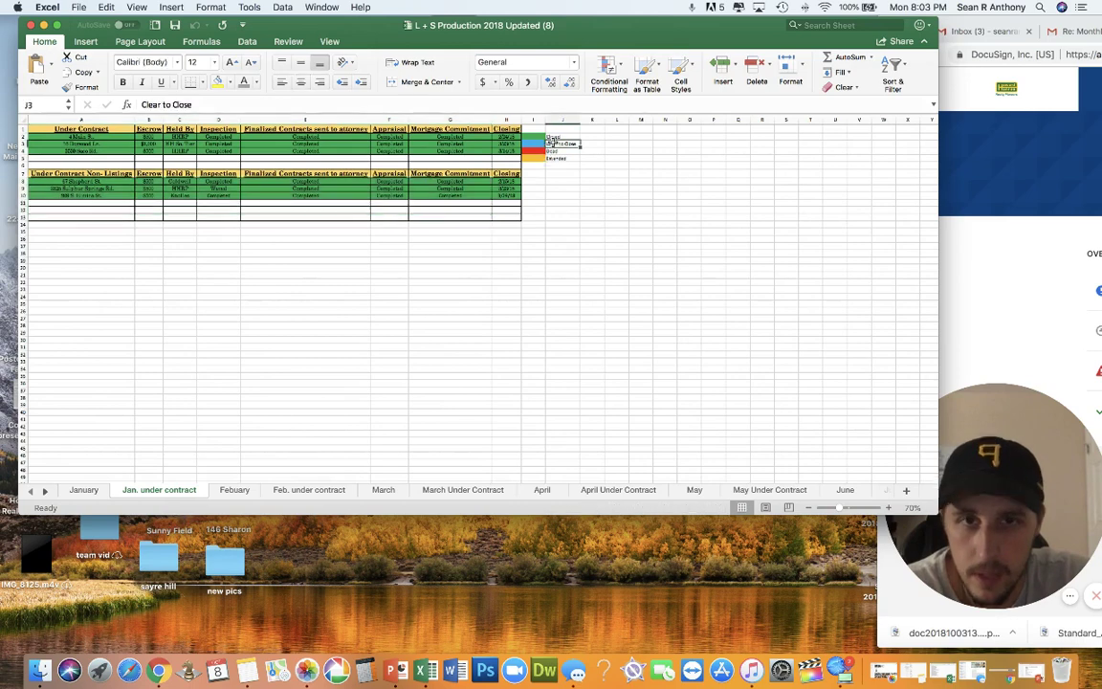
click(547, 165)
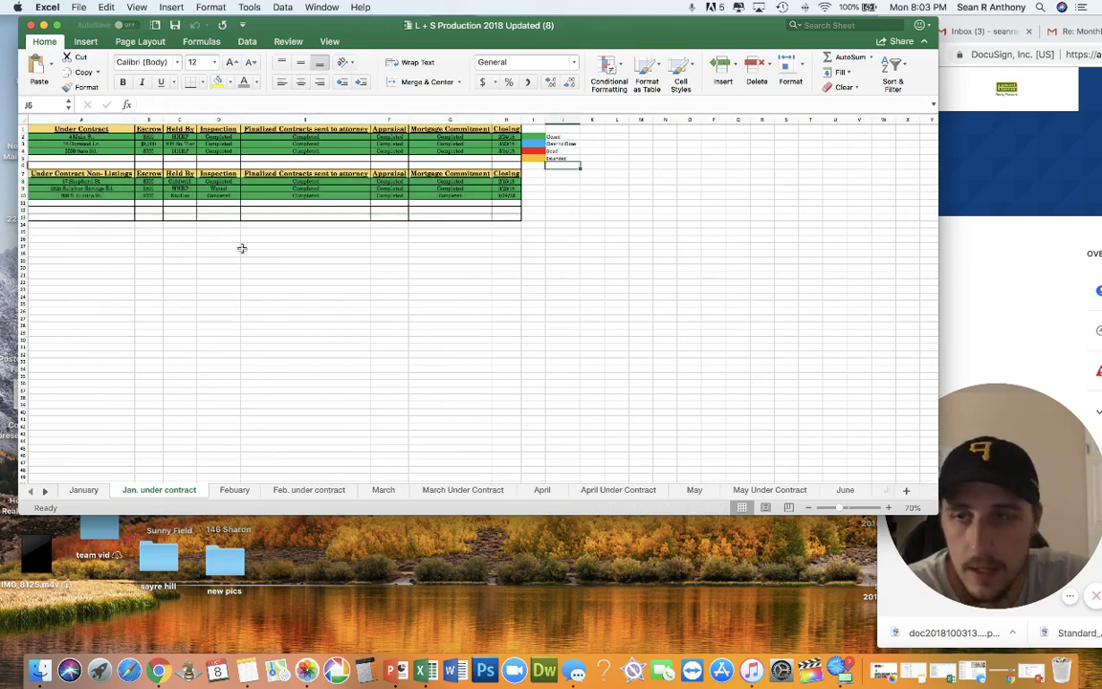
drag(82, 137, 493, 152)
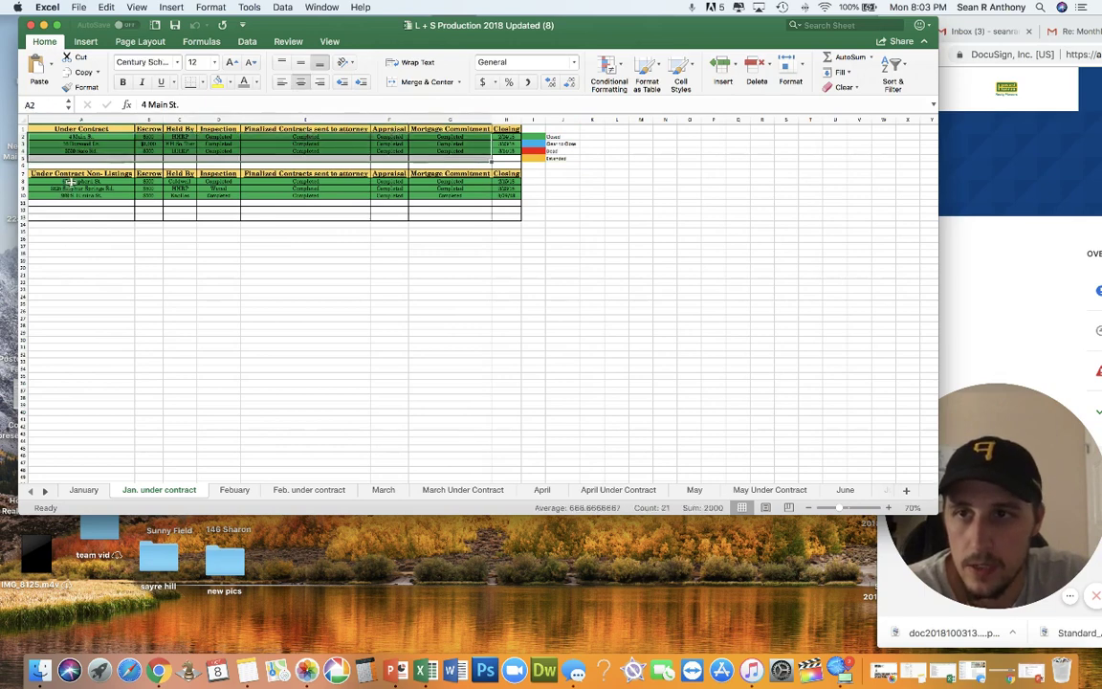
drag(63, 182, 503, 204)
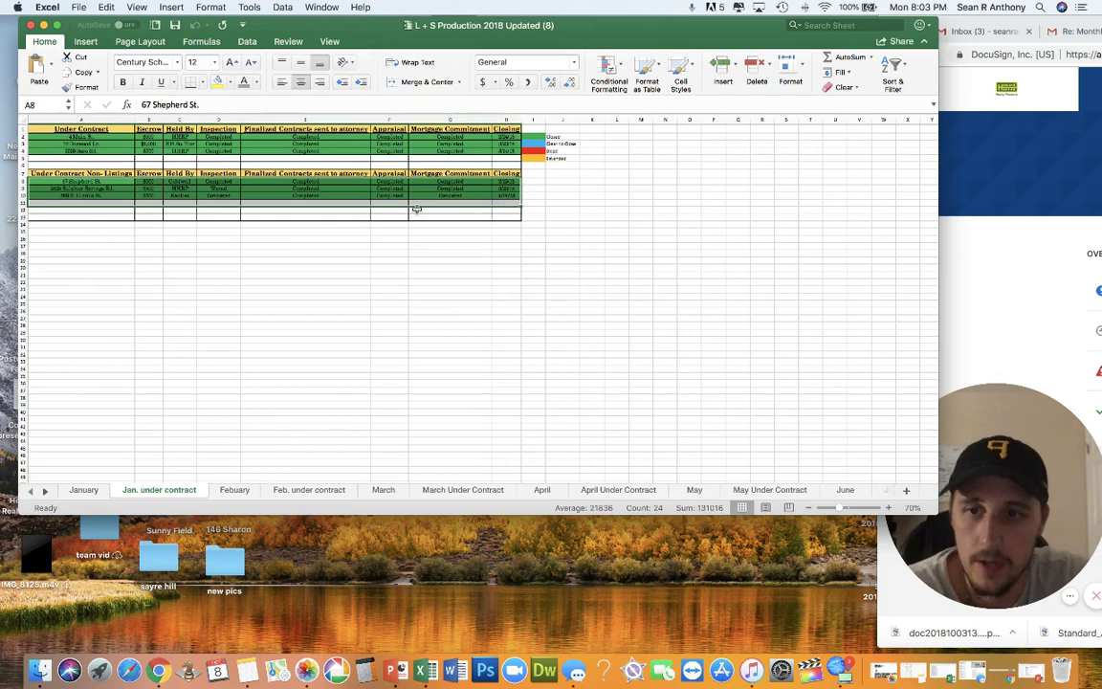
click(239, 492)
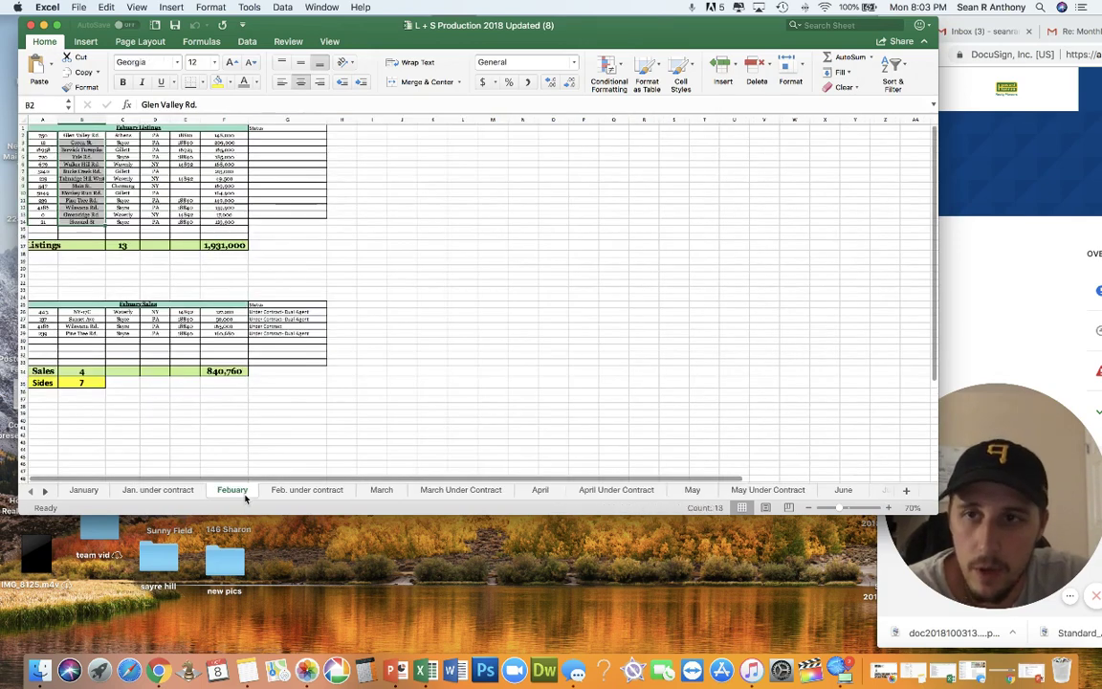
Step: Enter 4 as the Febuary Sales count in B34, then return to January
drag(219, 140, 230, 219)
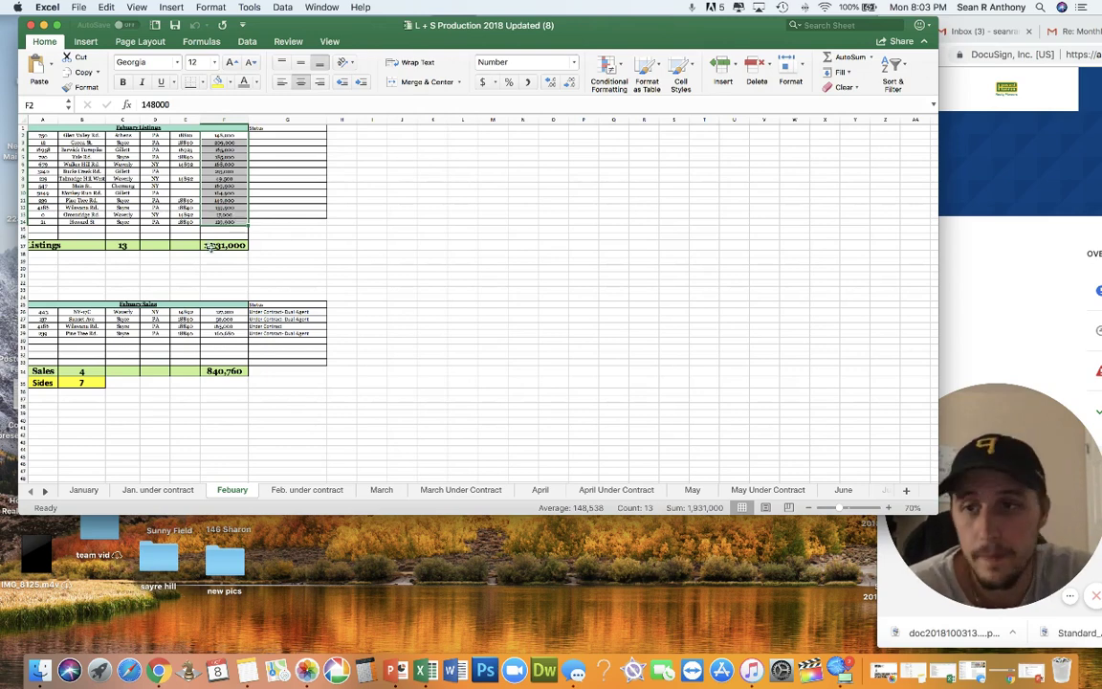
scroll(36, 307, right, 1)
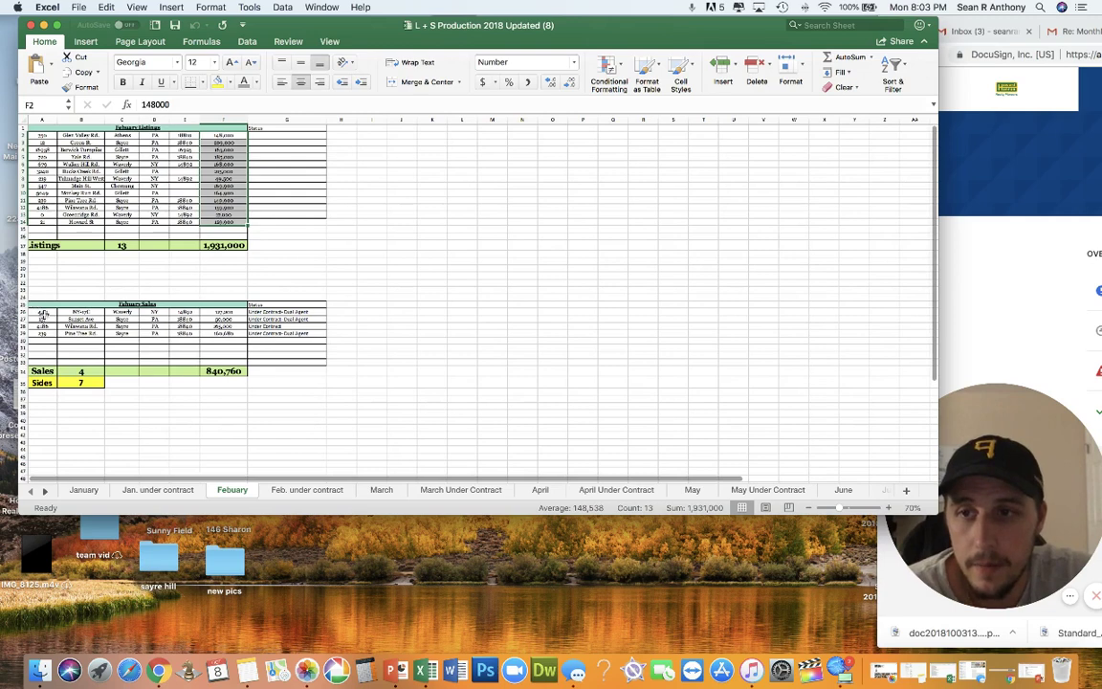
drag(37, 308, 163, 349)
click(80, 371)
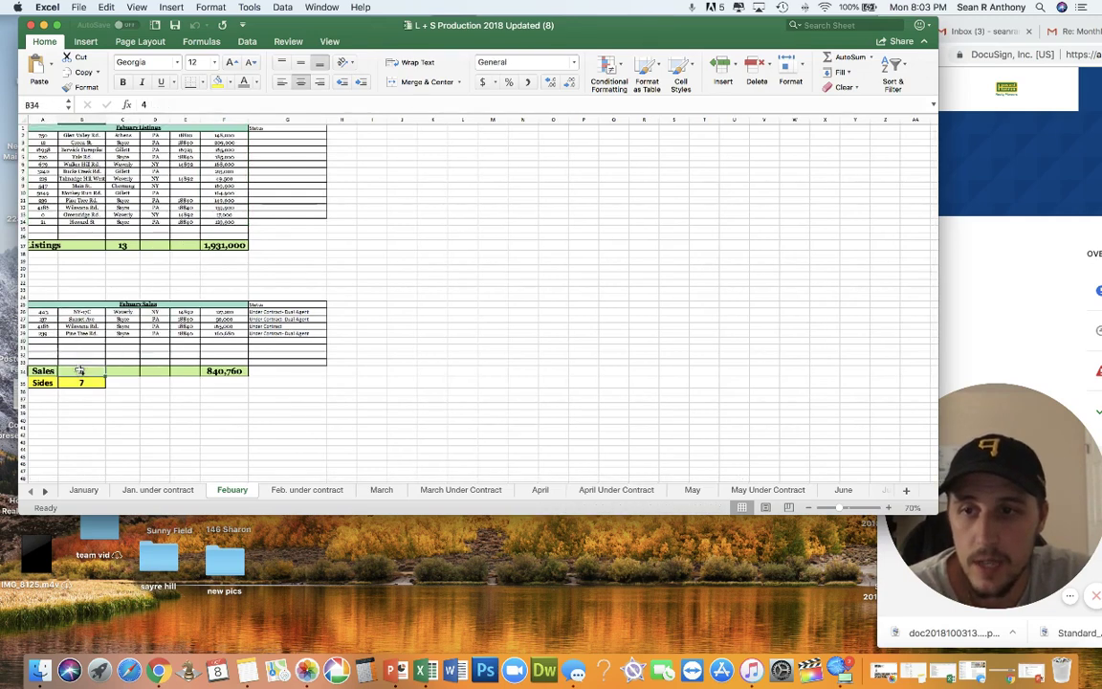
text(4)
key(Return)
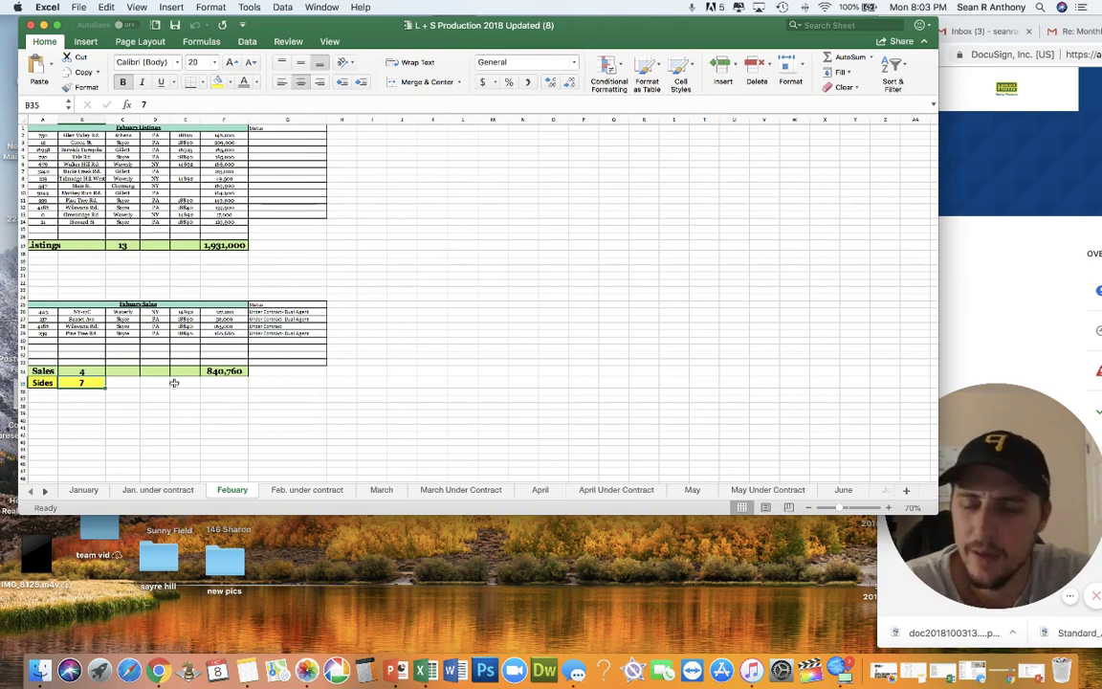
drag(62, 313, 124, 351)
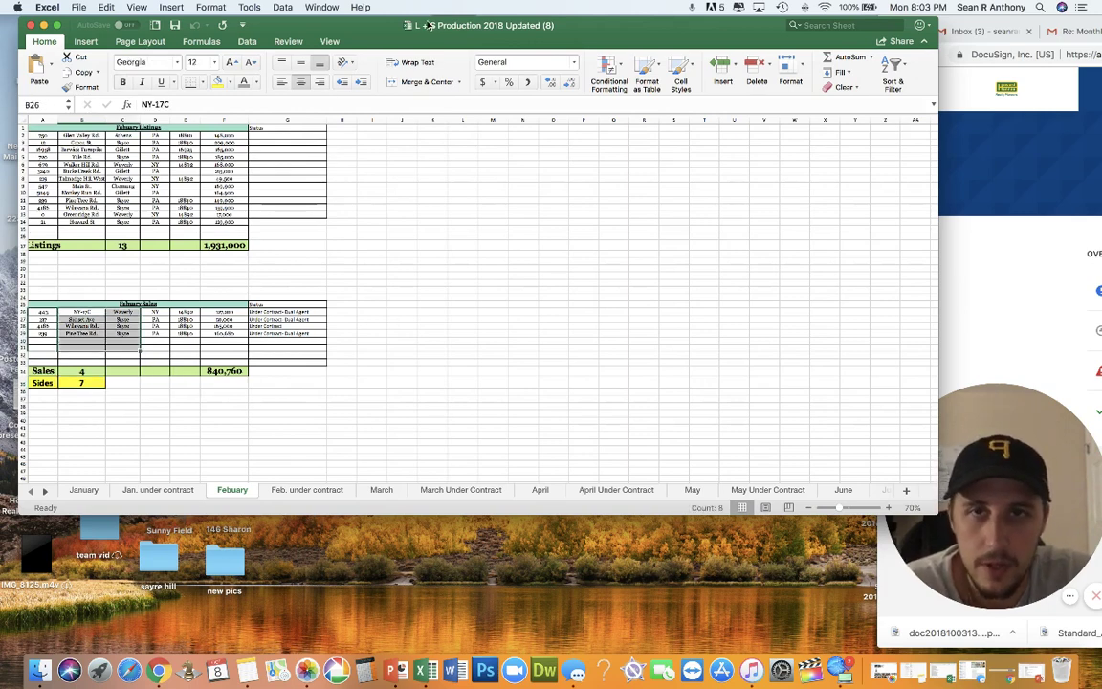
click(82, 489)
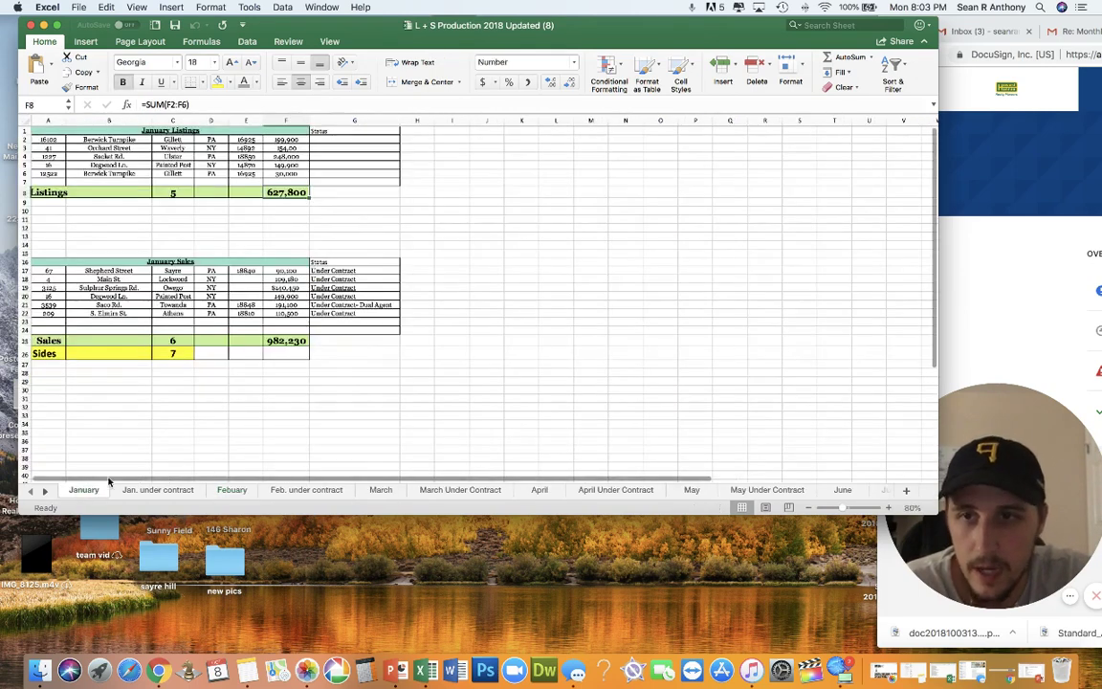
Step: Flip through March, April, April Under Contract, May, May Under Contract and June, then save with Cmd+S
drag(48, 139, 300, 326)
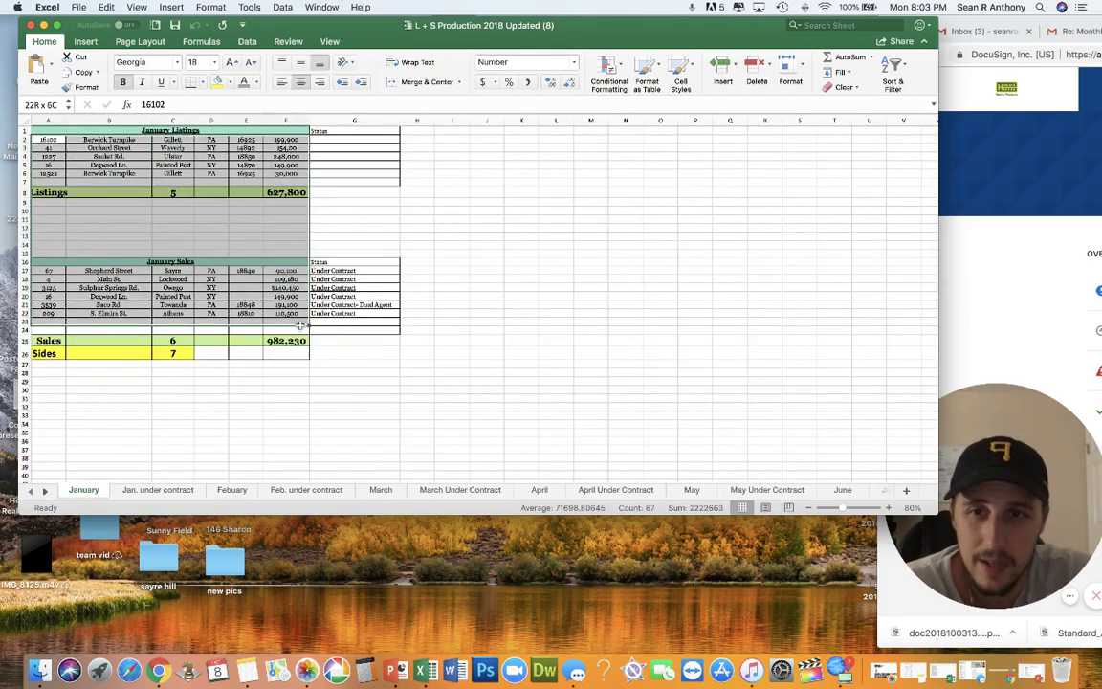
click(277, 388)
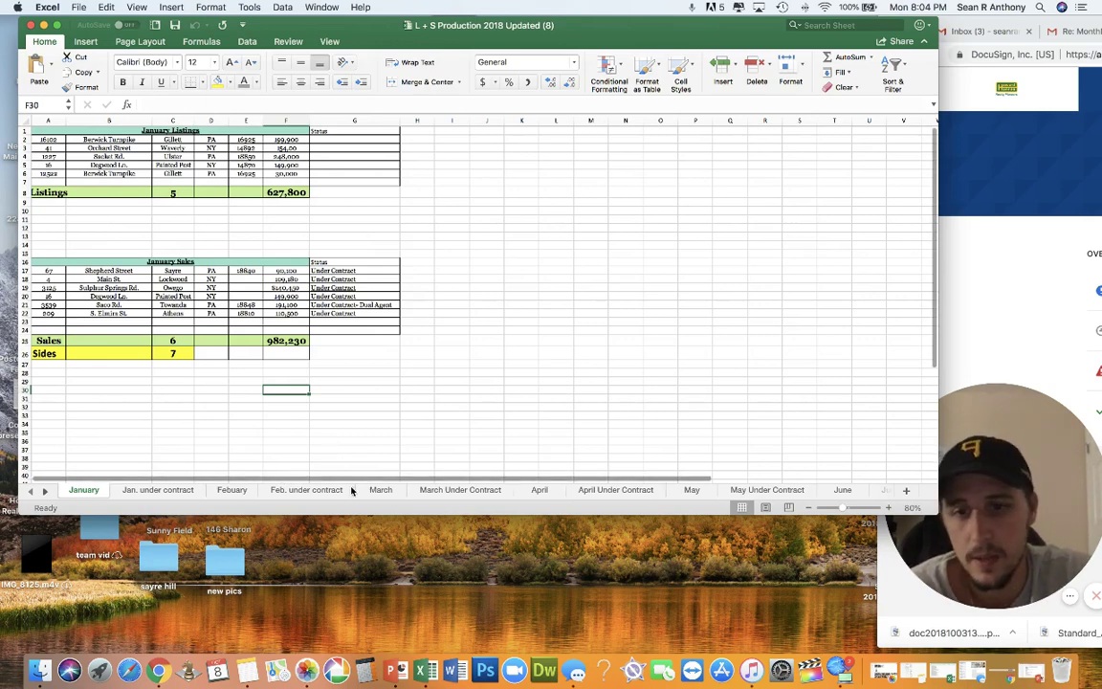
click(381, 489)
click(540, 489)
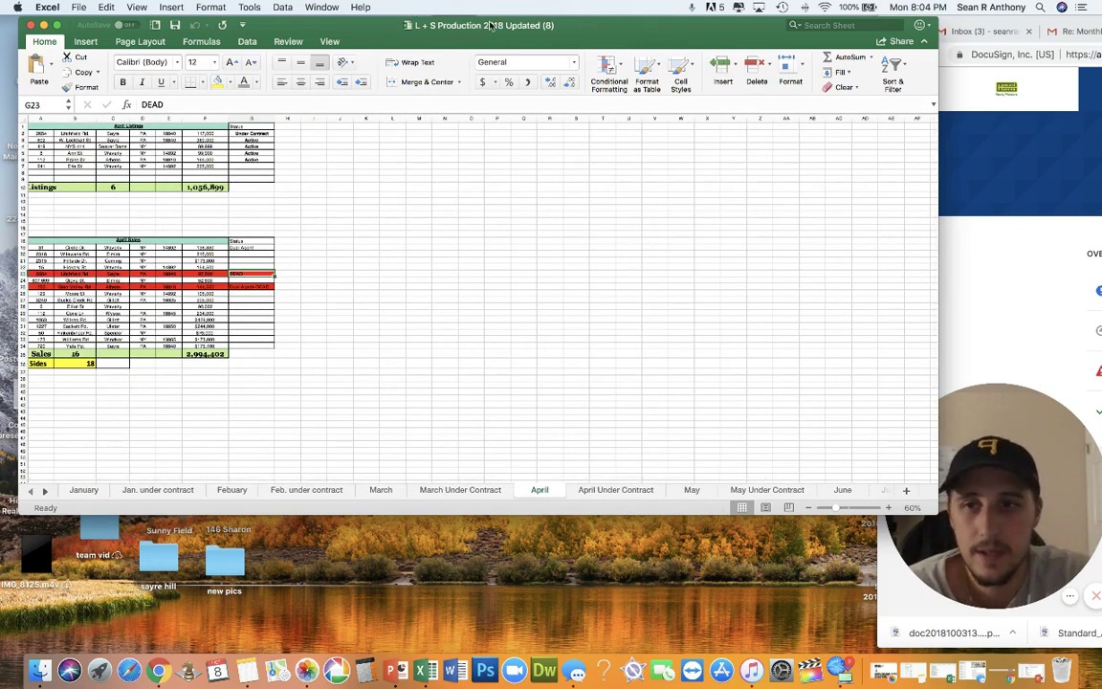
click(622, 489)
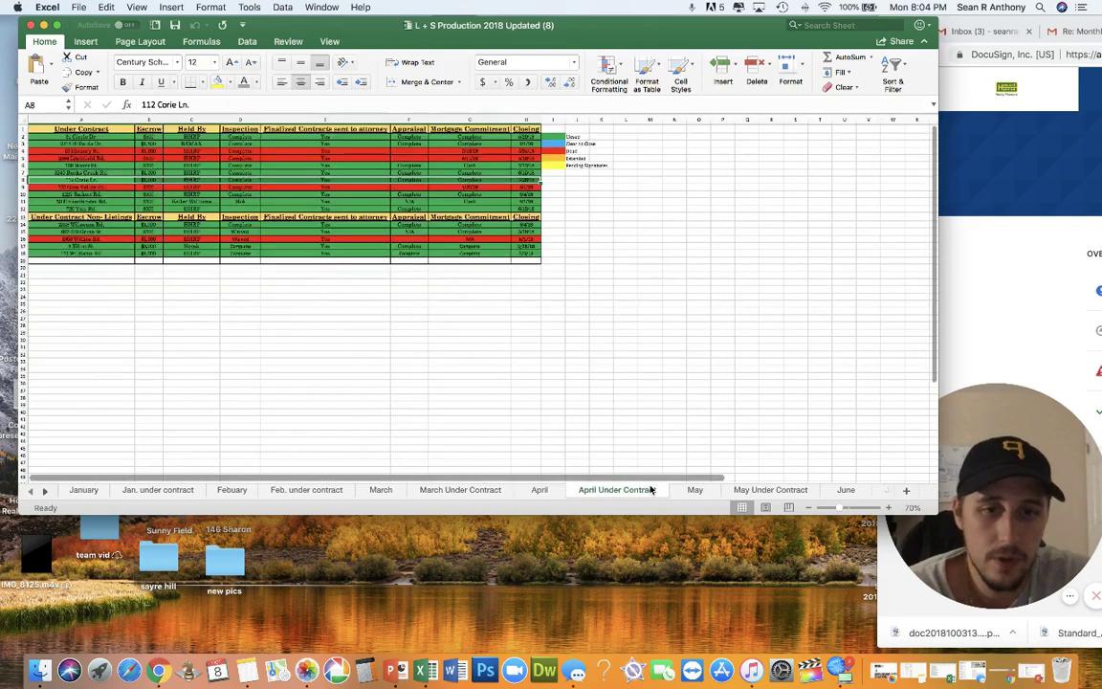
click(692, 490)
click(749, 491)
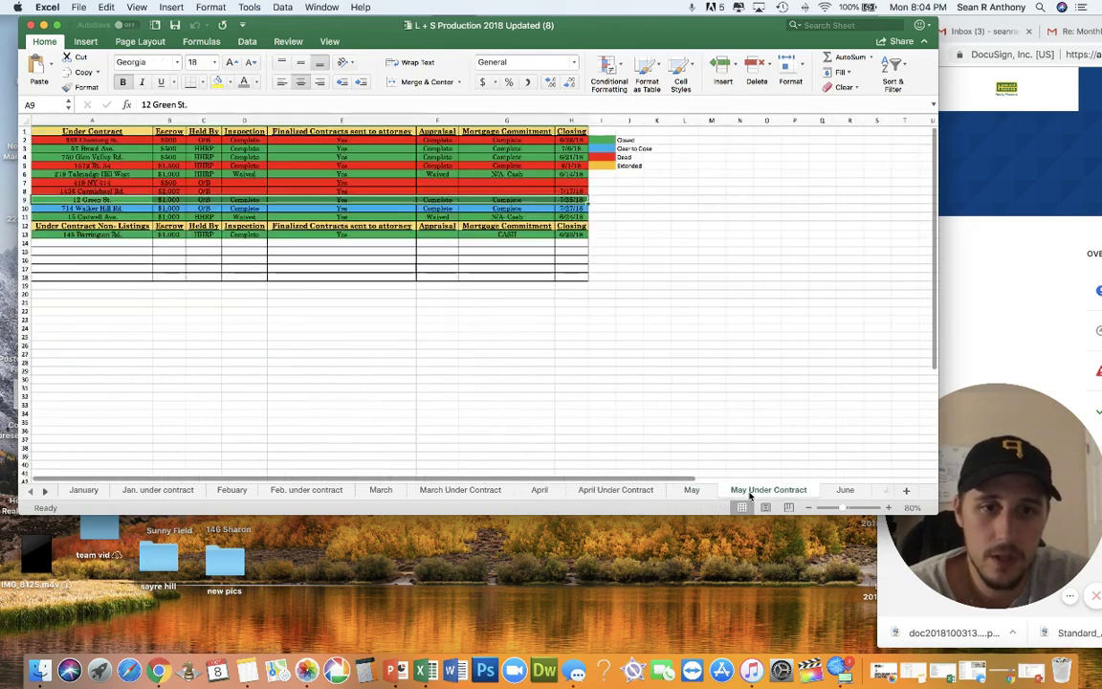
click(838, 490)
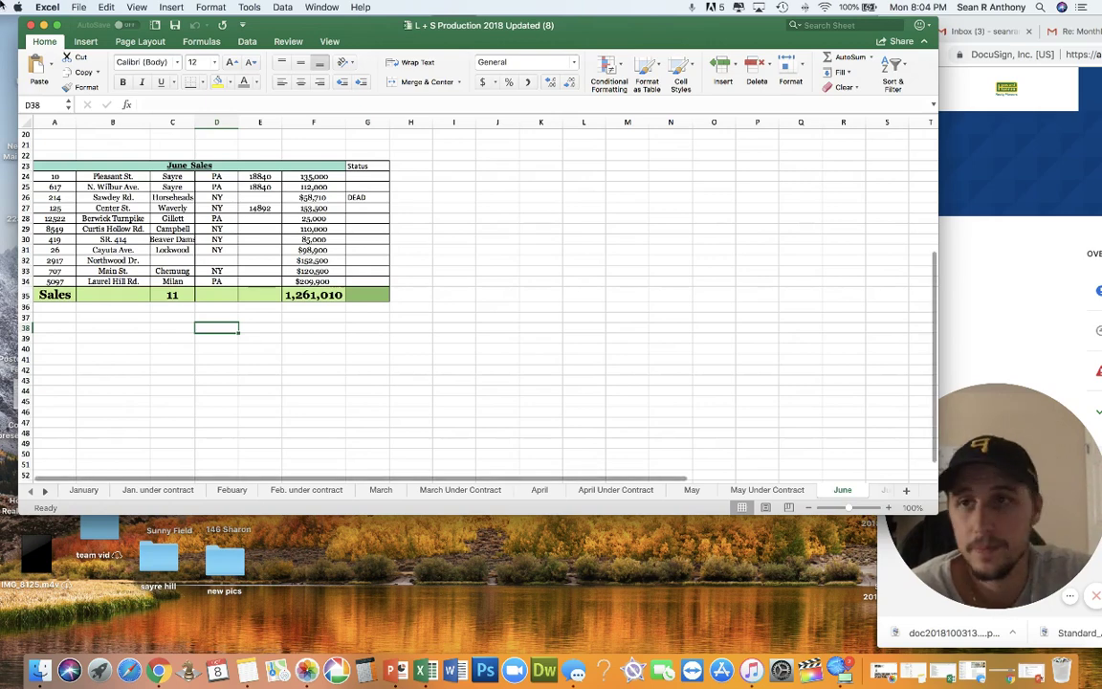
key(super+s)
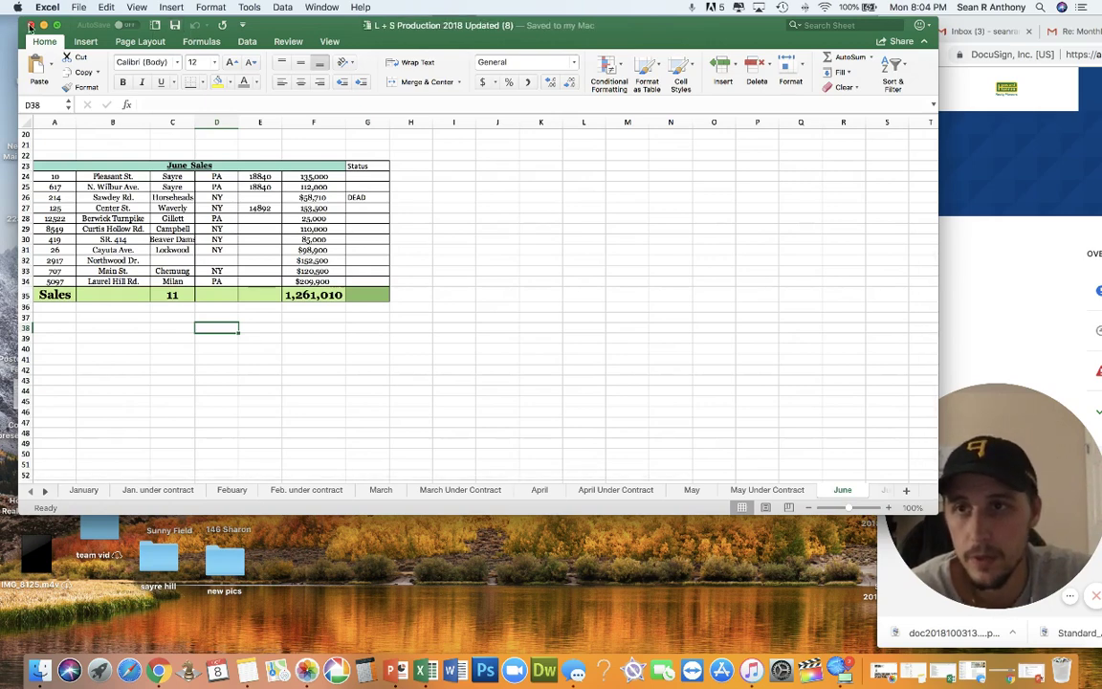
Step: Close the production workbook and open 2018 Budget.xlsx from the desktop
click(29, 26)
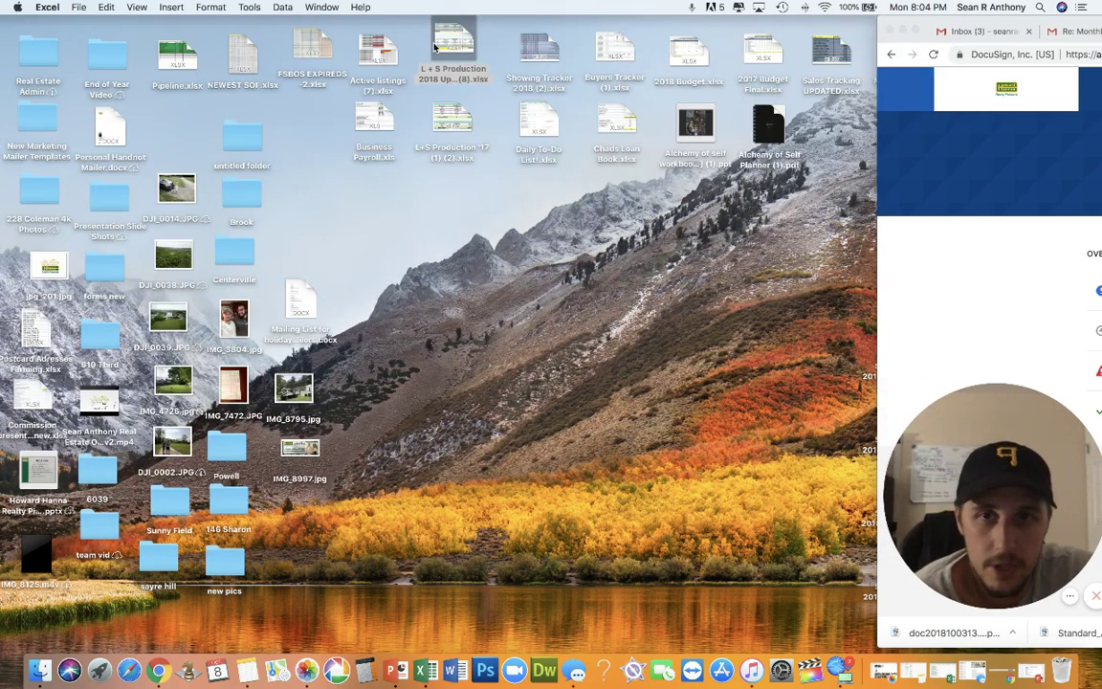
click(466, 181)
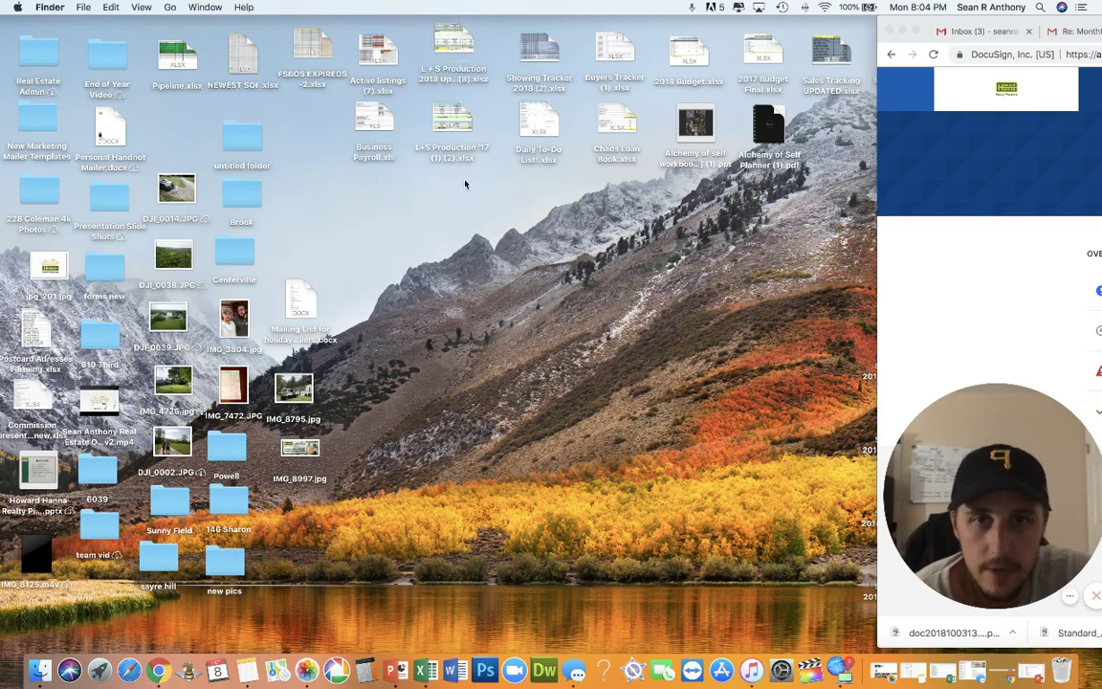
click(458, 146)
click(440, 50)
click(447, 134)
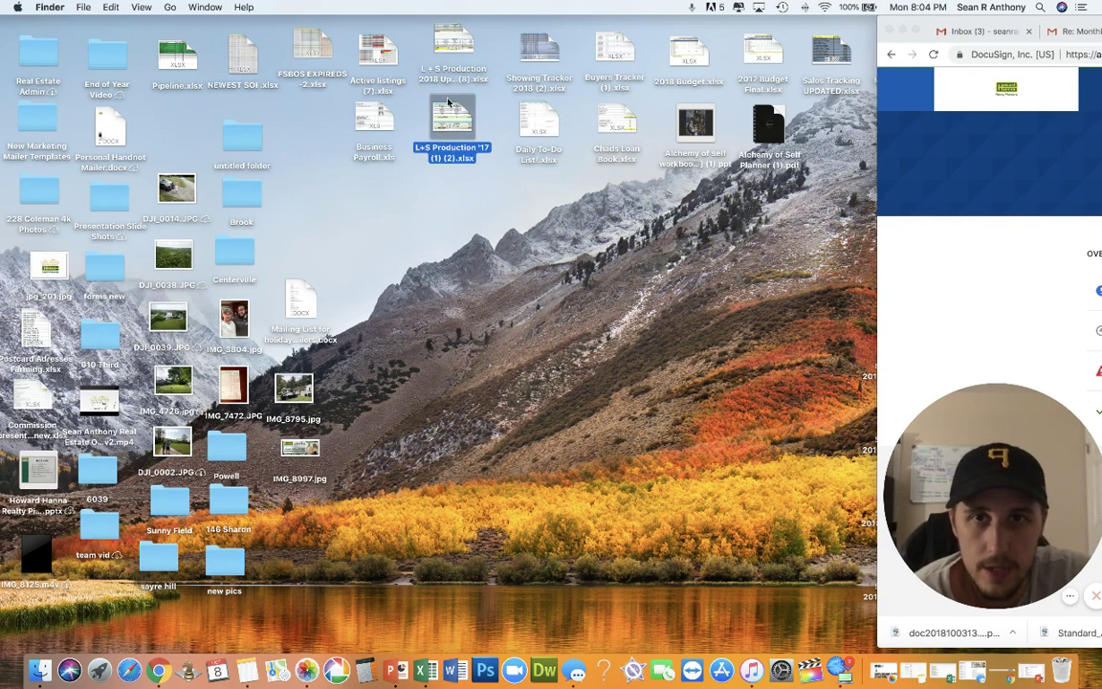
click(447, 50)
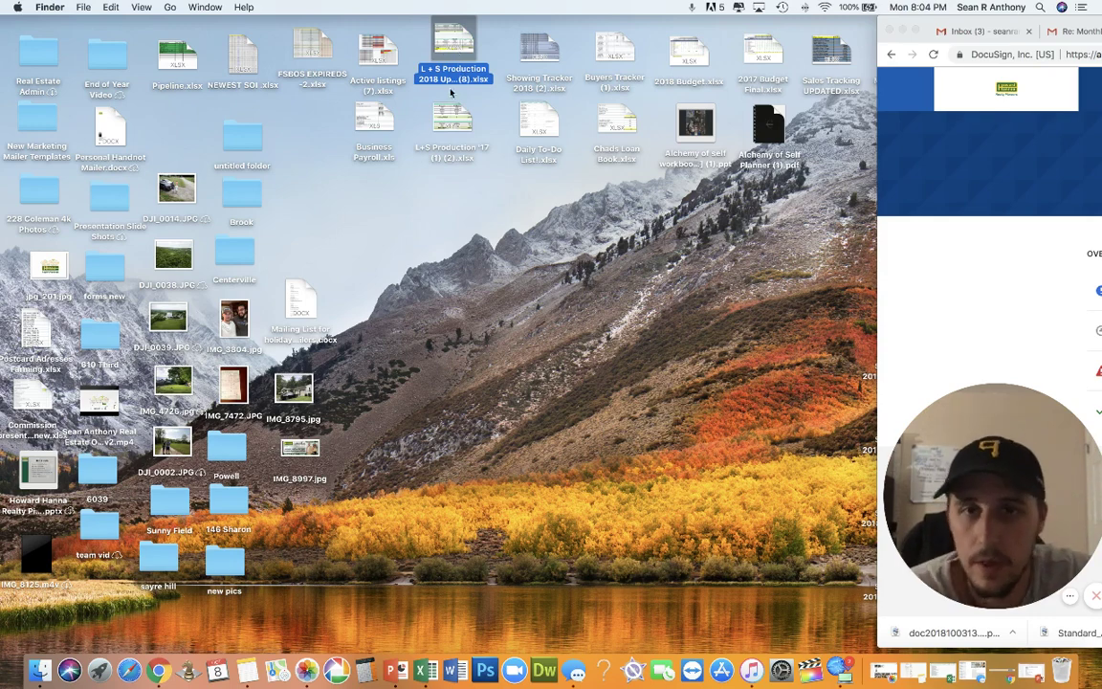
click(531, 121)
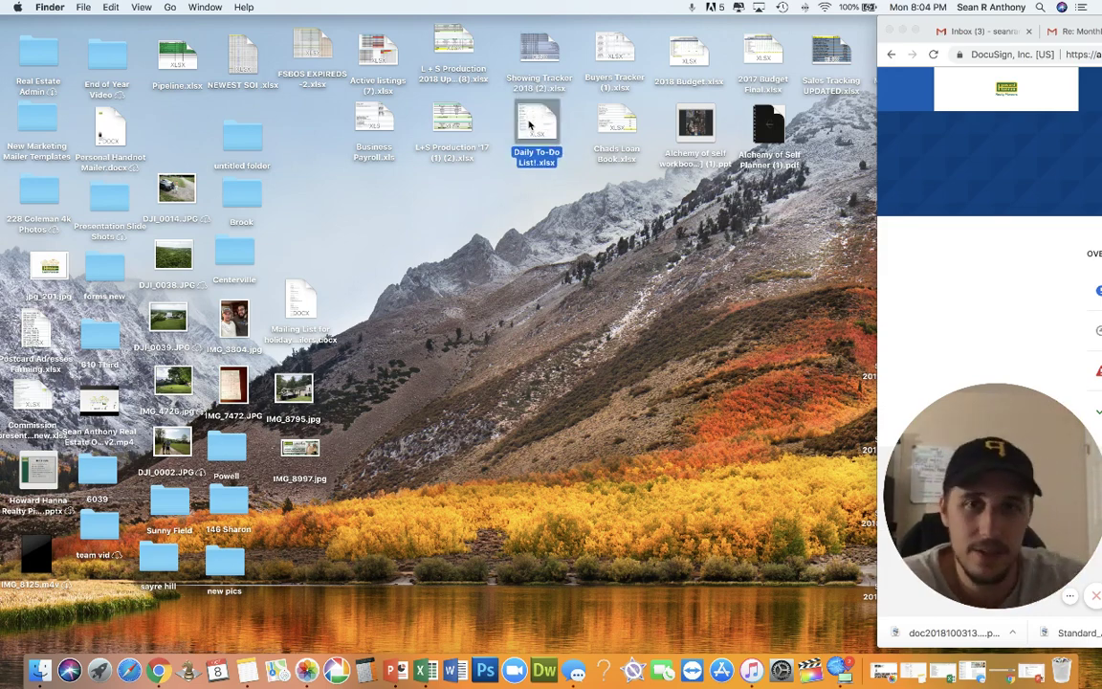
click(564, 210)
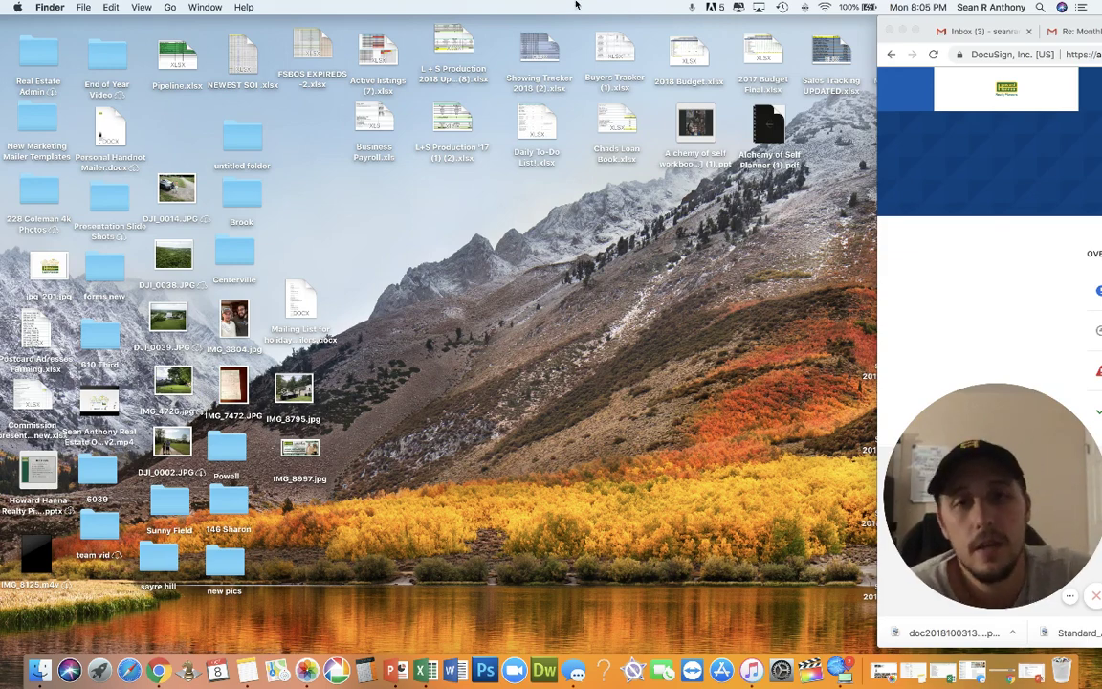
click(533, 54)
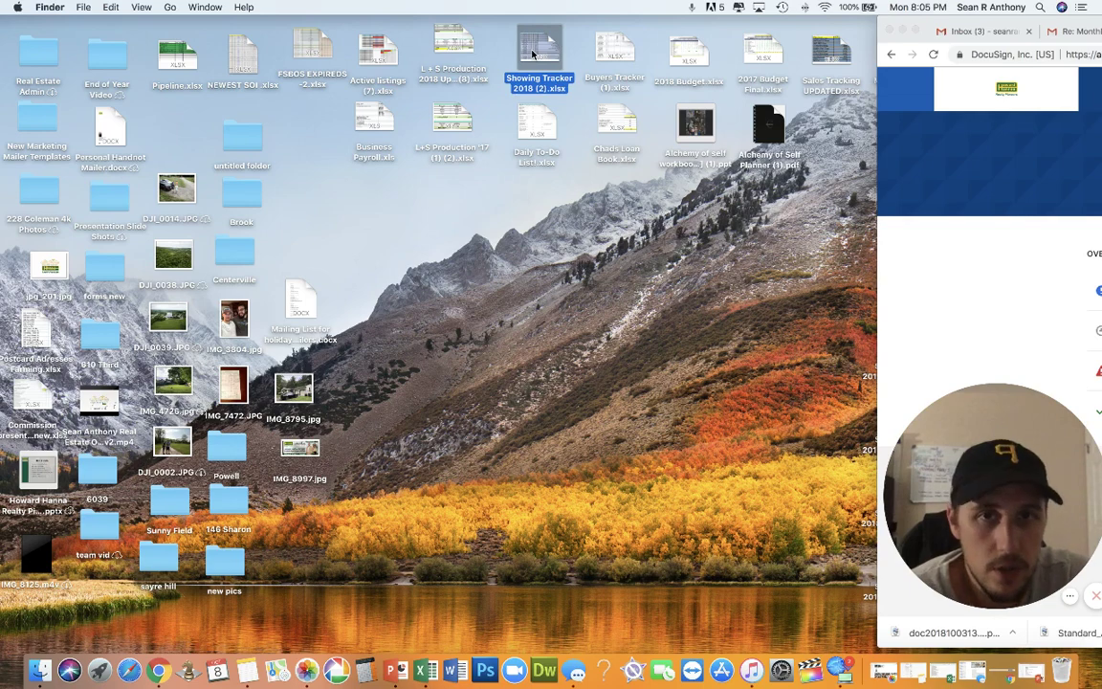
click(608, 56)
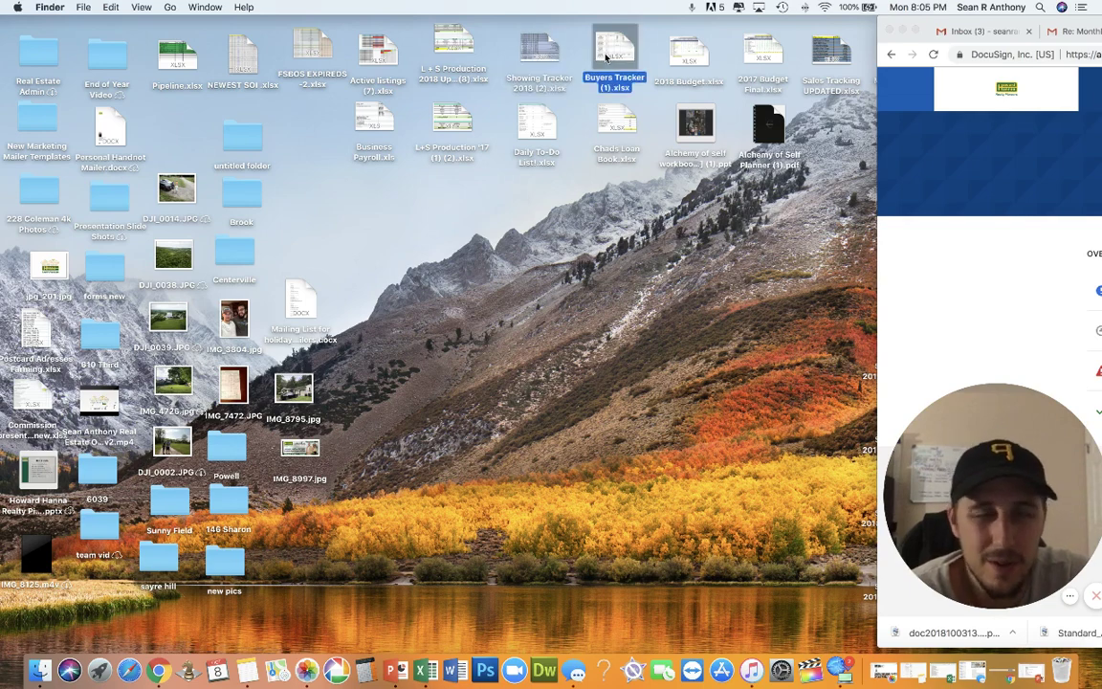
double_click(694, 59)
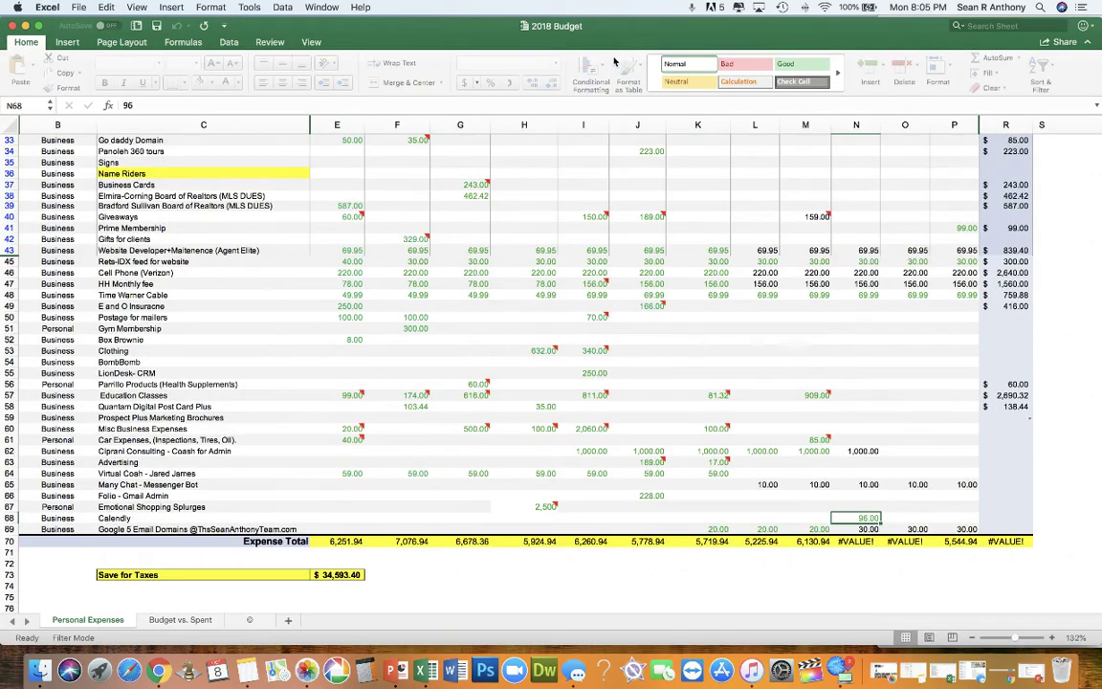
scroll(369, 380, up, 8)
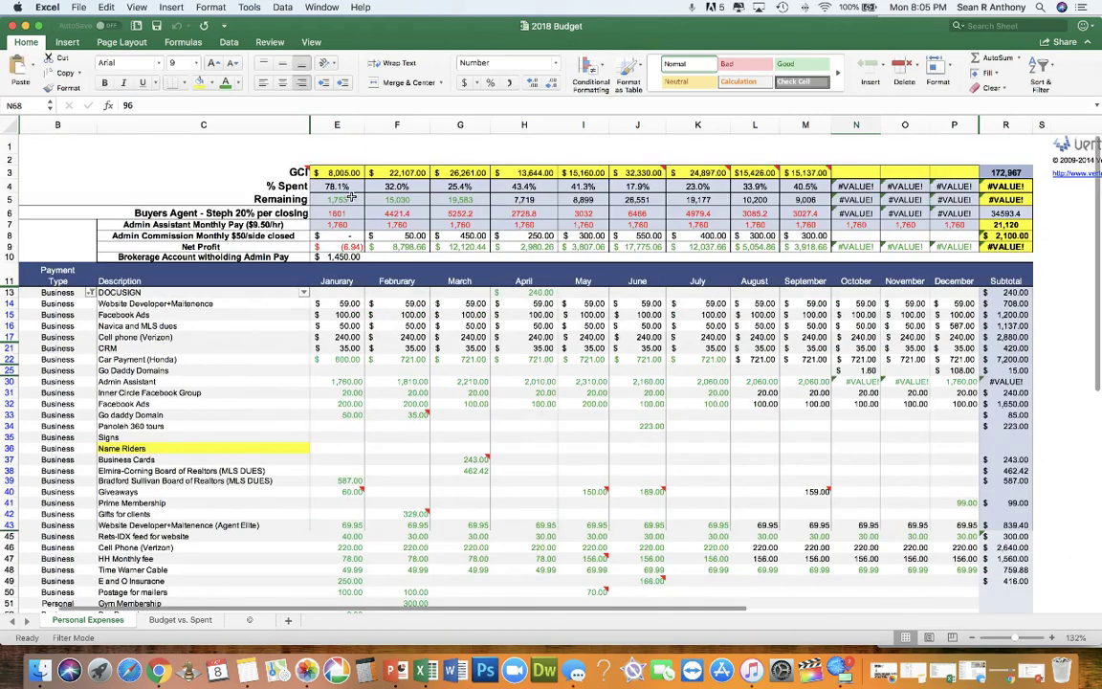
drag(356, 170, 1016, 212)
scroll(1016, 213, right, 10)
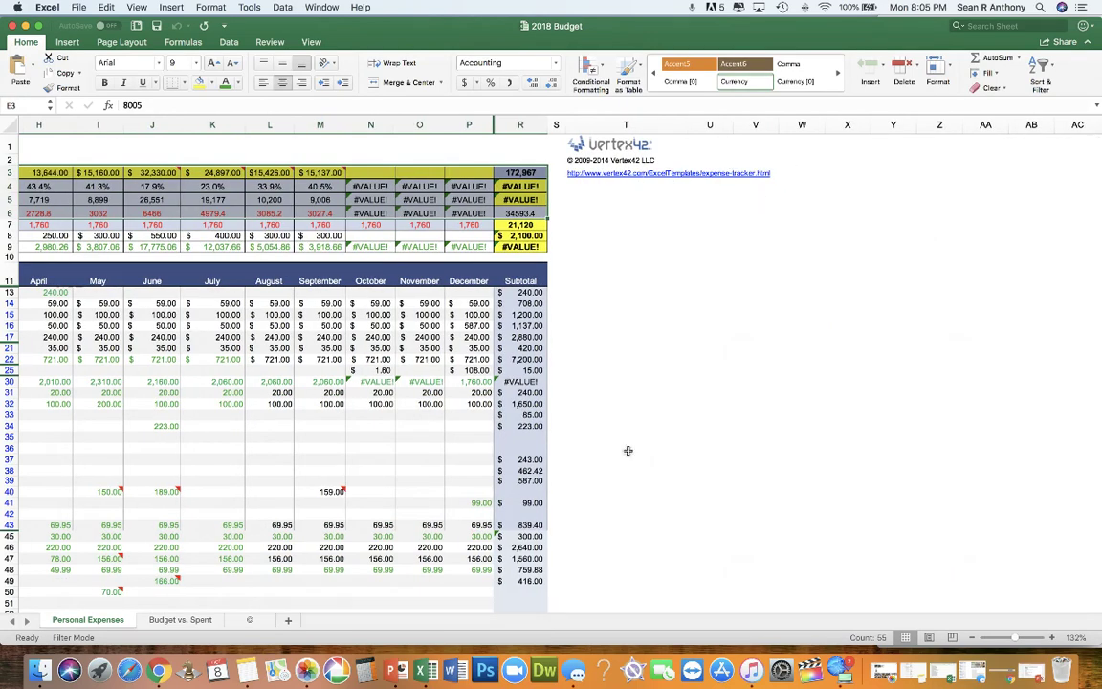
scroll(265, 317, left, 3)
scroll(266, 317, left, 5)
scroll(265, 318, down, 5)
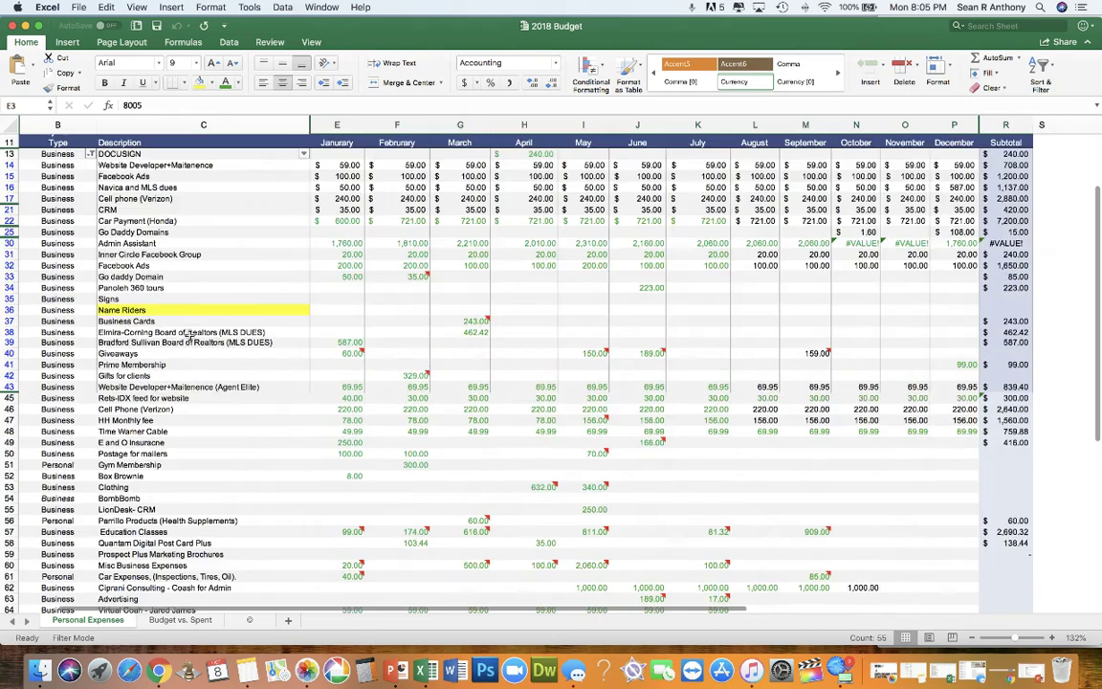
scroll(190, 334, up, 5)
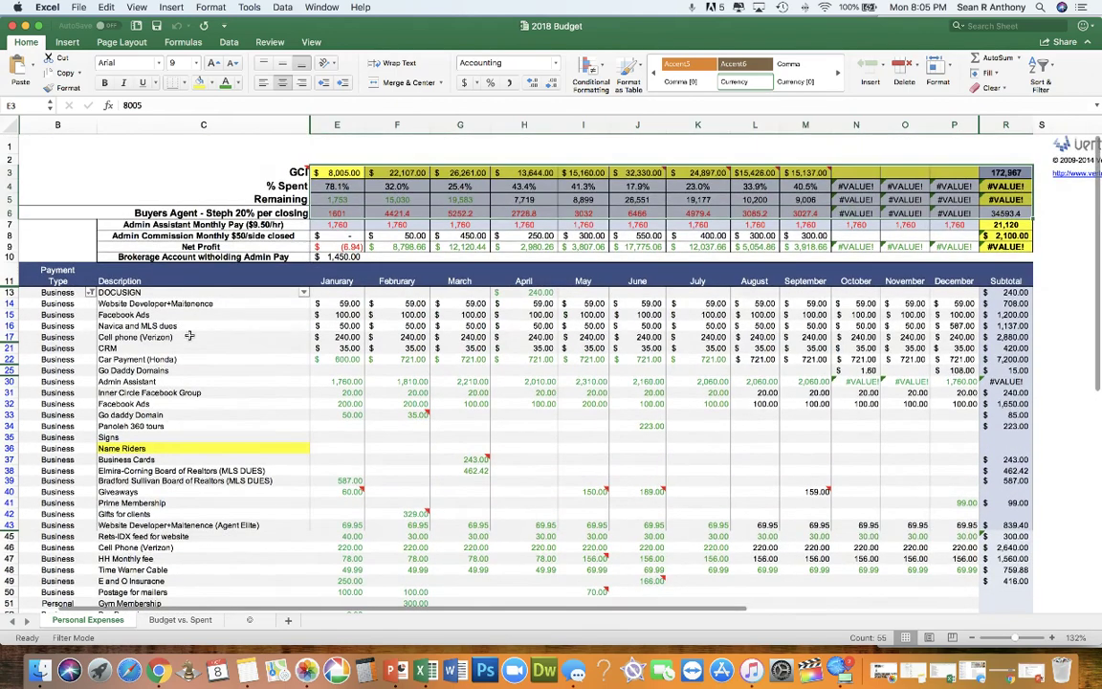
click(174, 168)
scroll(335, 336, down, 3)
scroll(335, 337, up, 3)
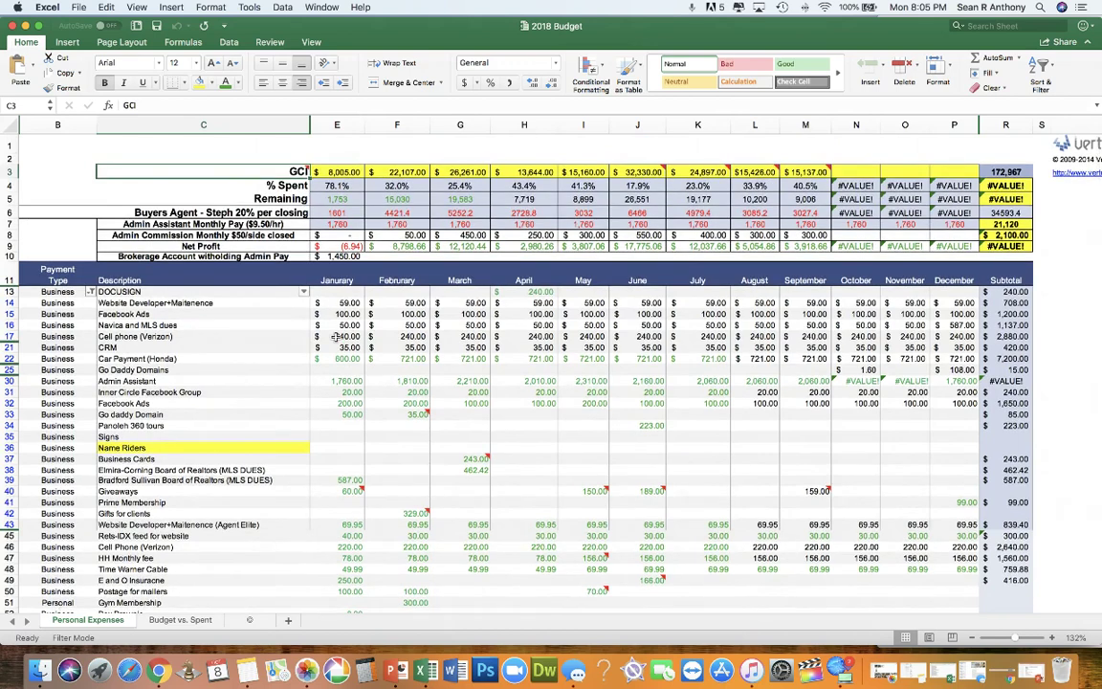
scroll(335, 337, down, 1)
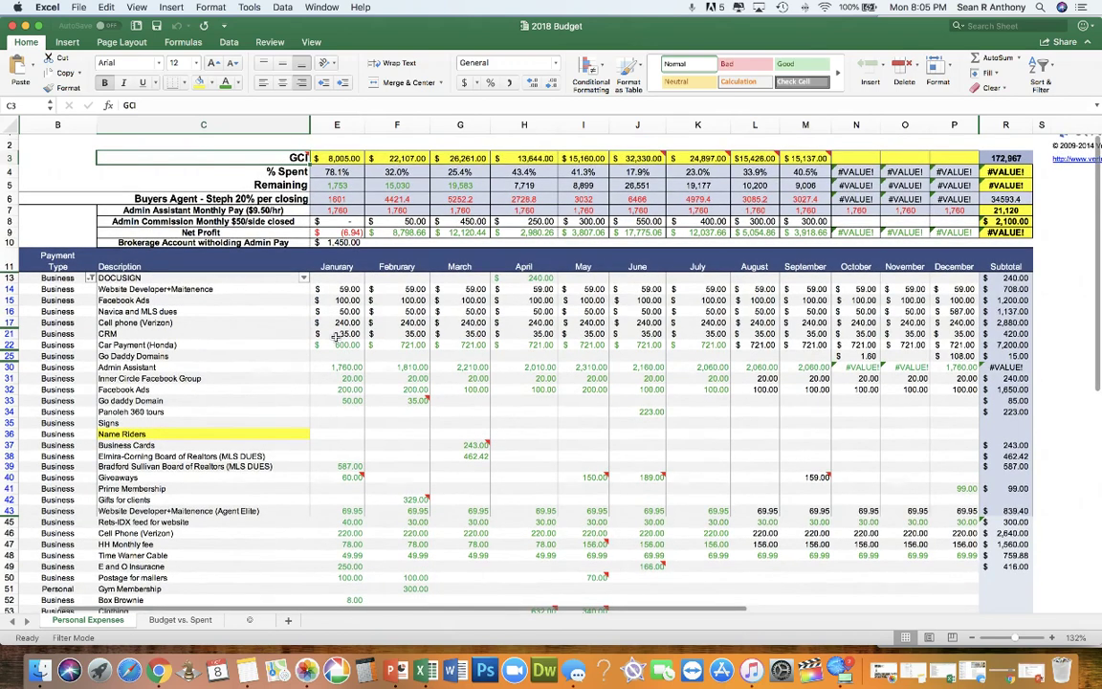
click(322, 158)
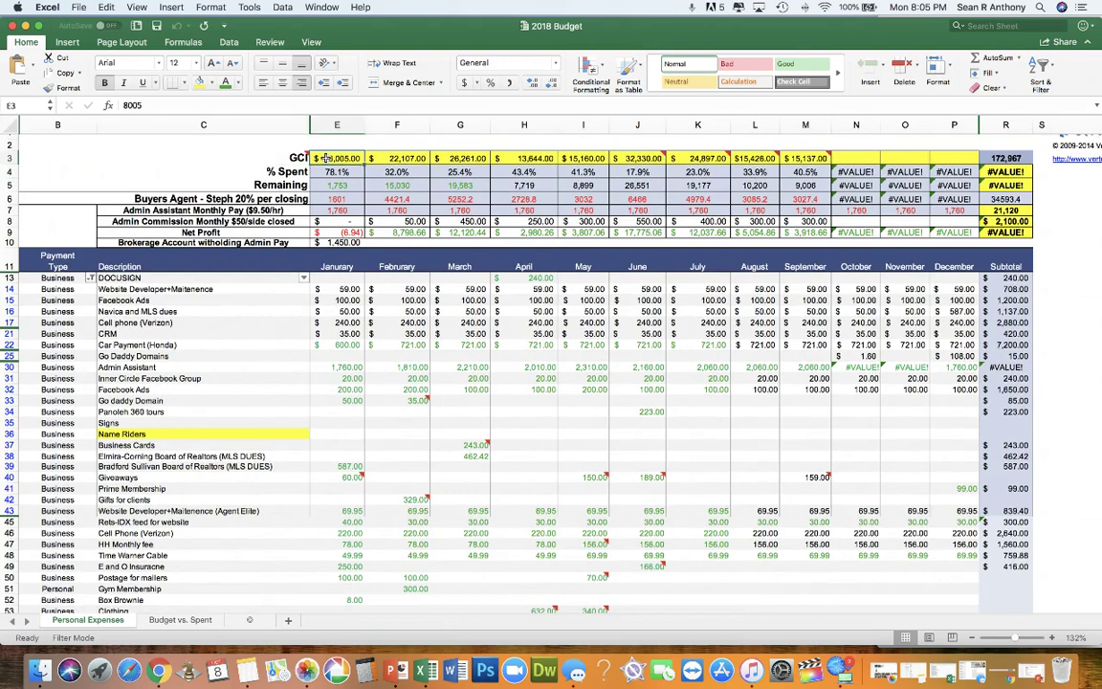
scroll(325, 158, up, 1)
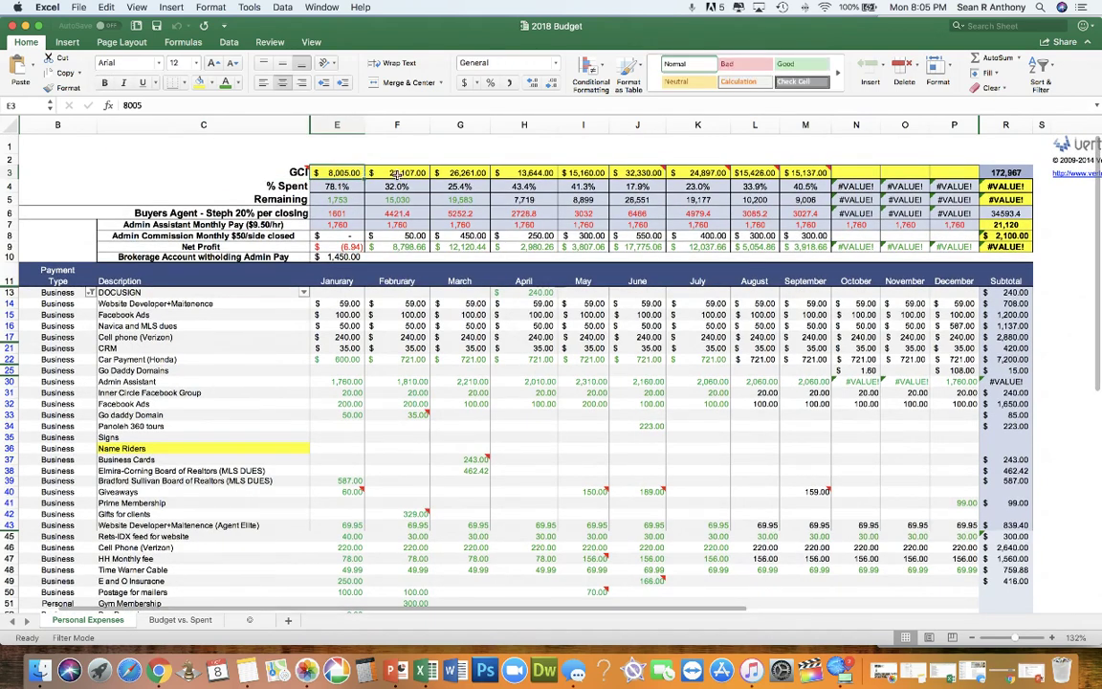
click(436, 171)
click(761, 172)
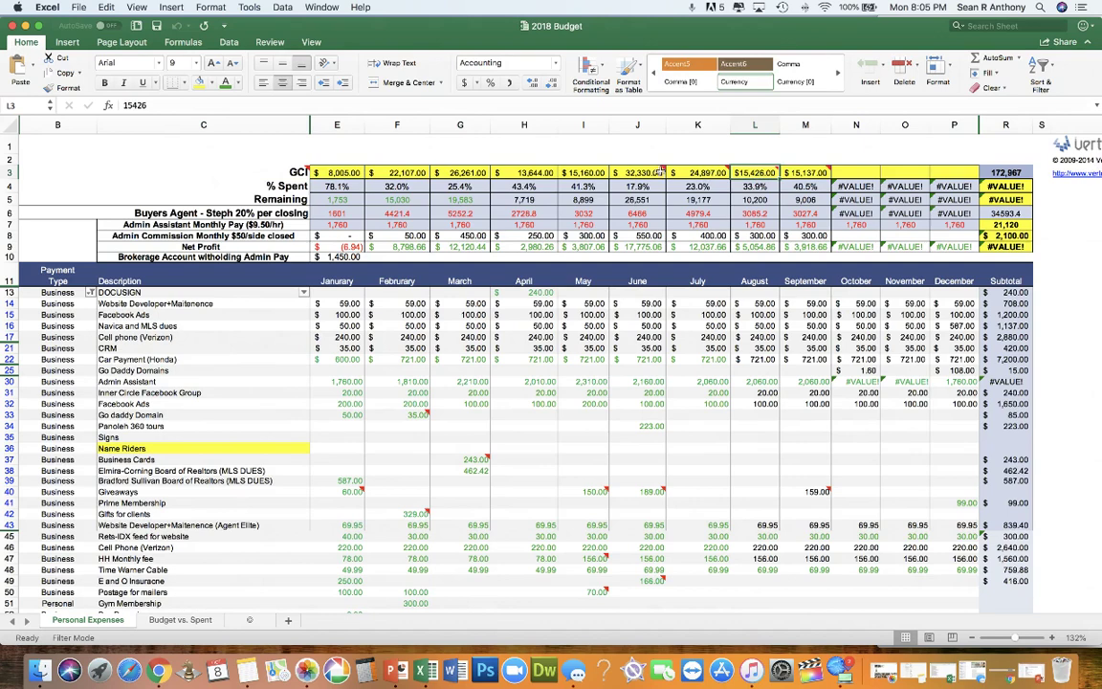
click(662, 168)
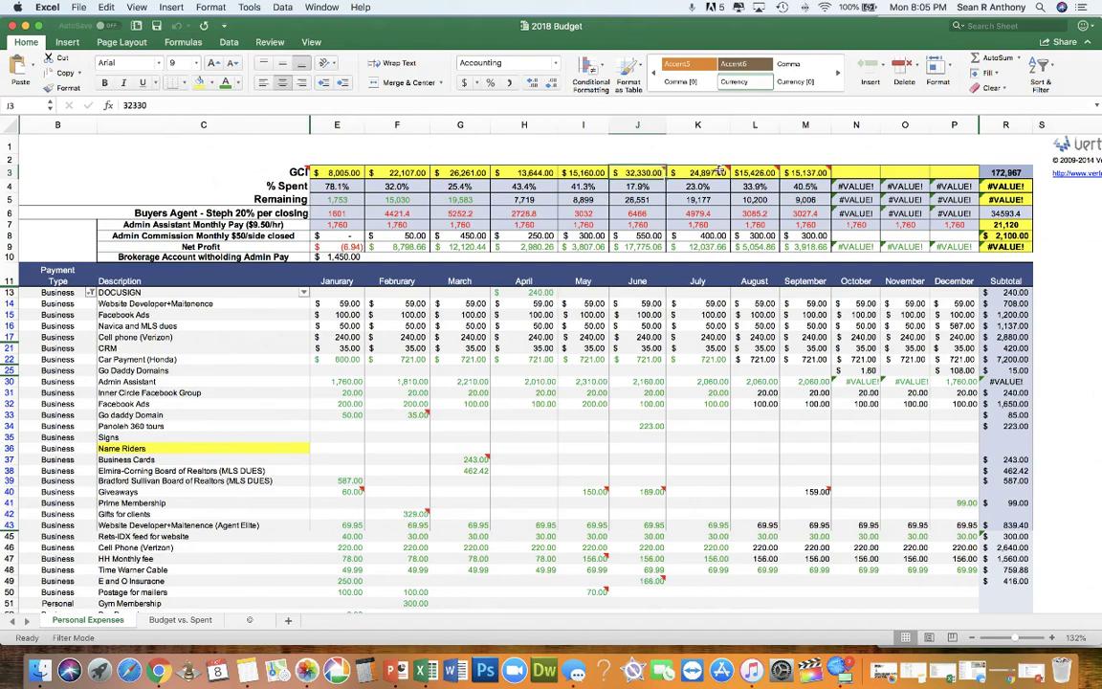
right_click(726, 170)
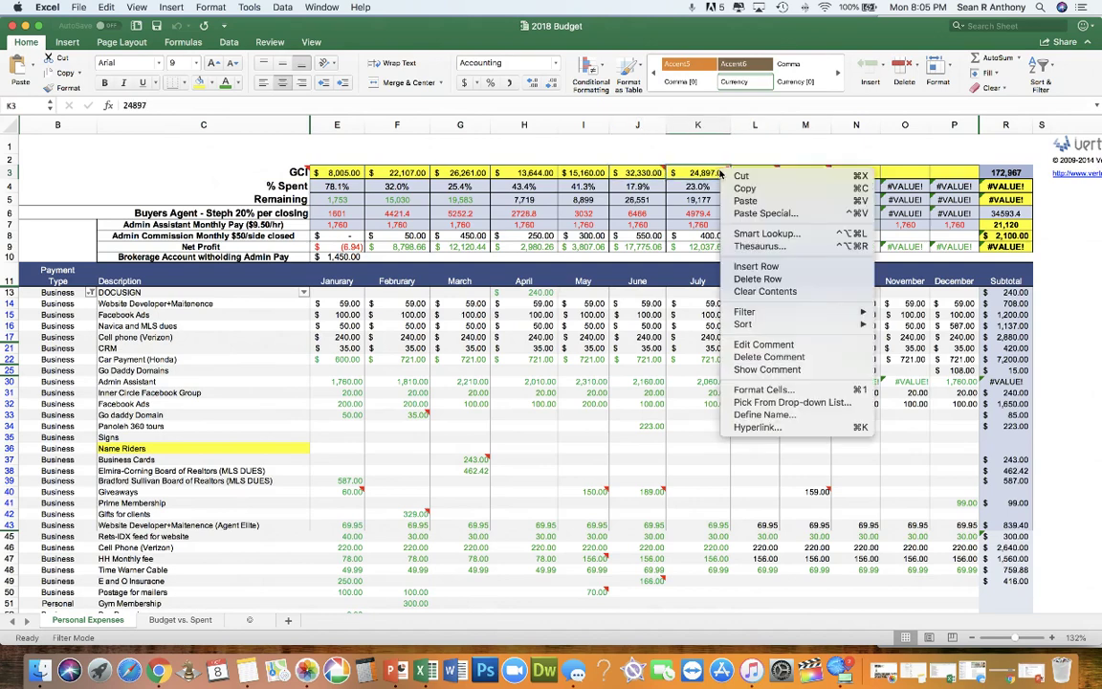
click(764, 346)
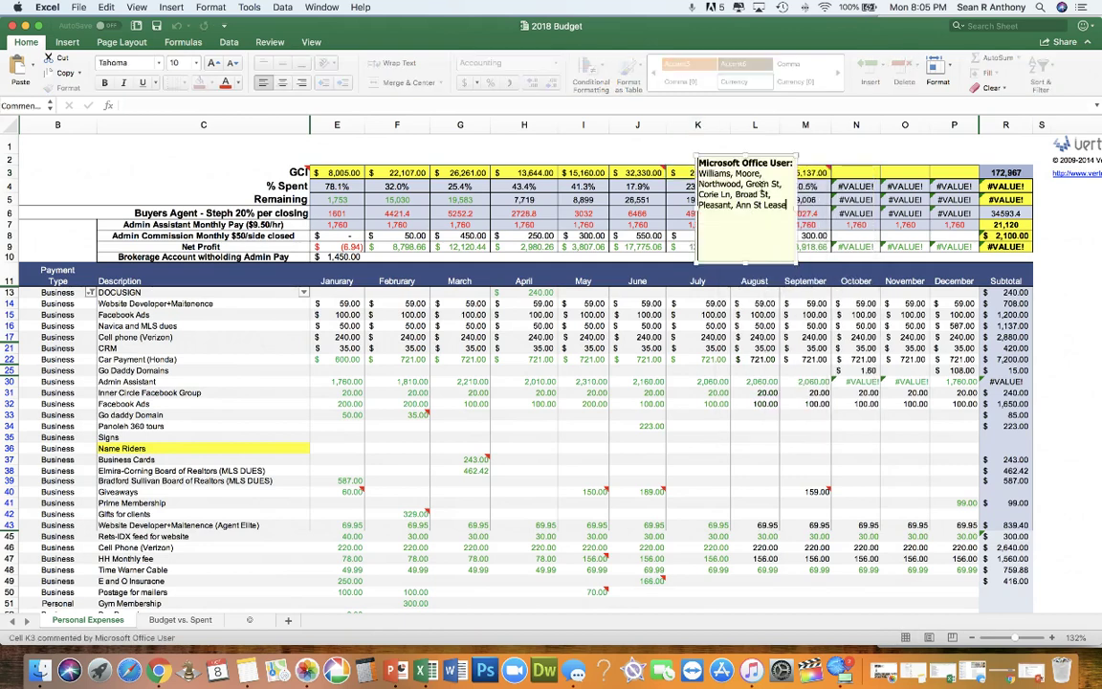
click(858, 302)
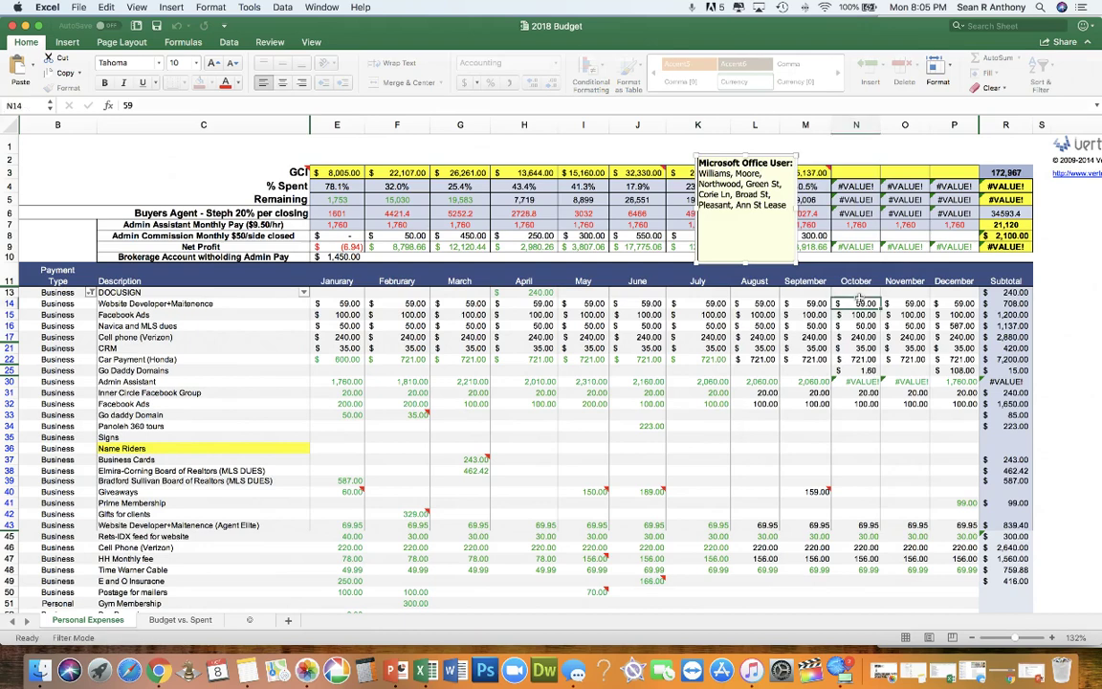
click(559, 172)
click(540, 172)
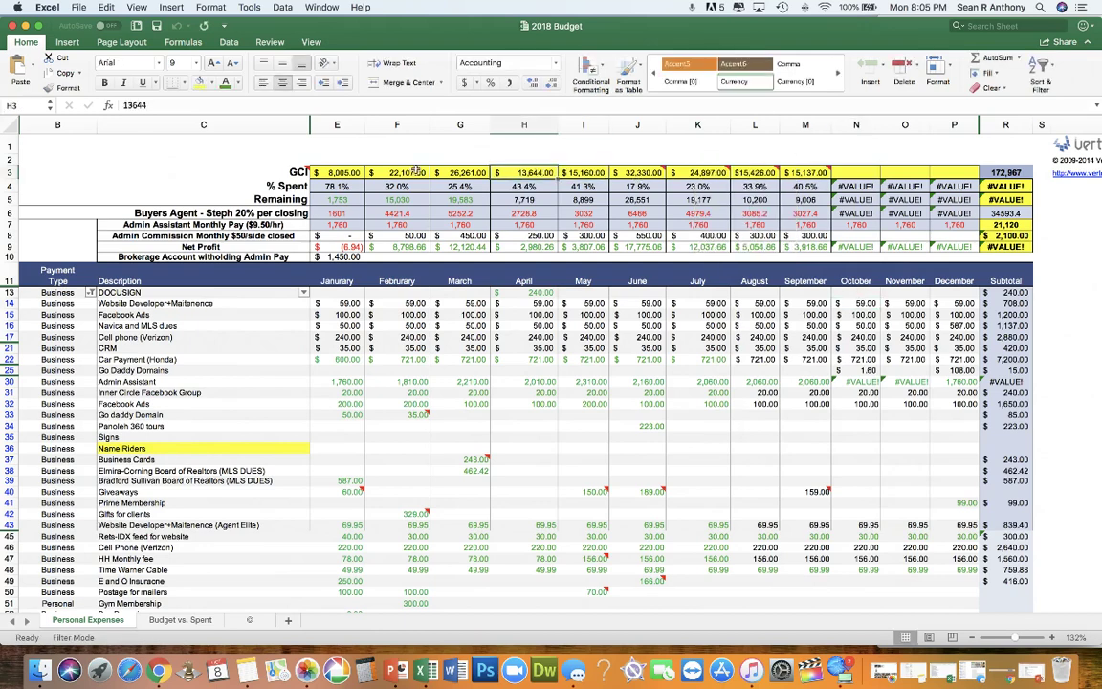
click(414, 173)
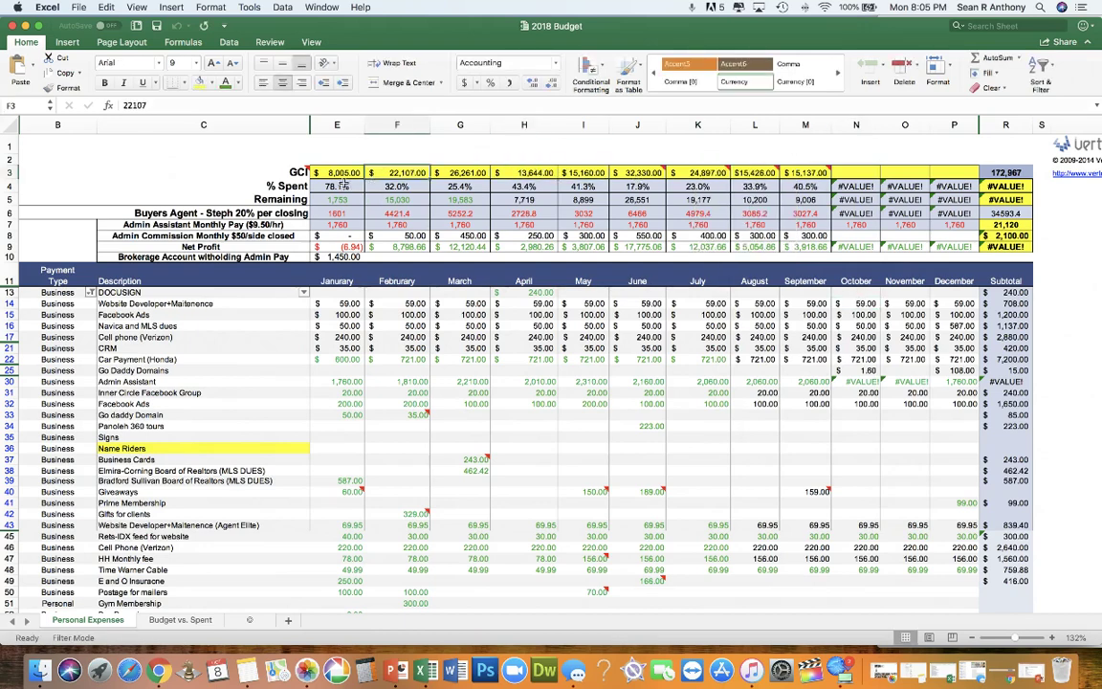
drag(335, 186, 821, 186)
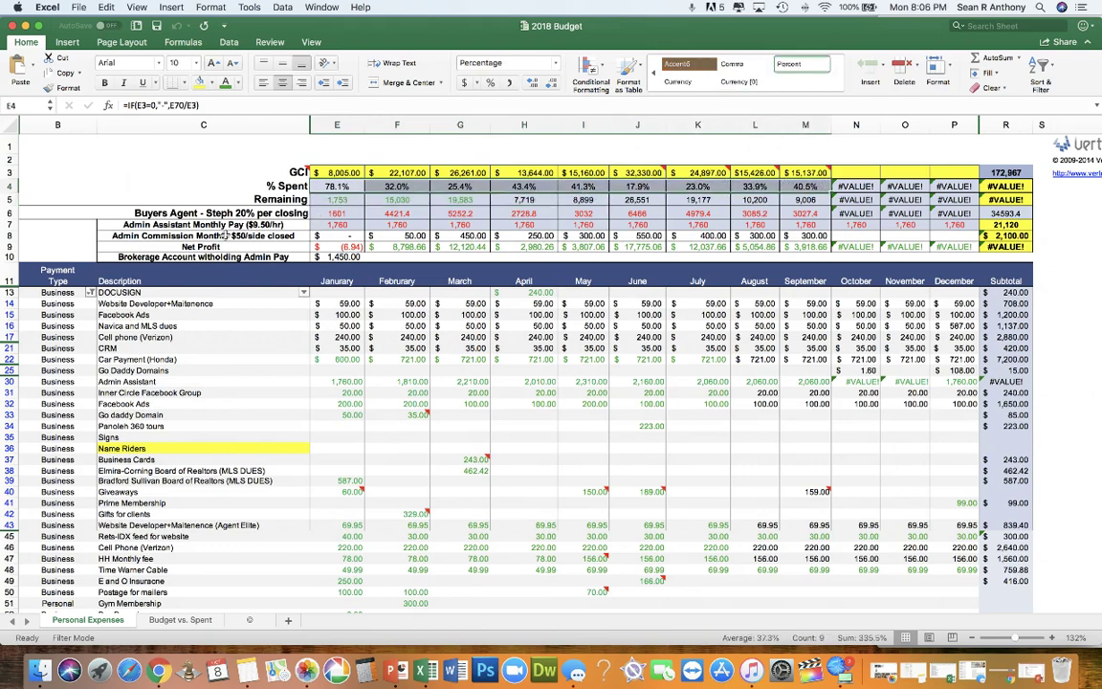
click(217, 212)
drag(216, 212, 278, 214)
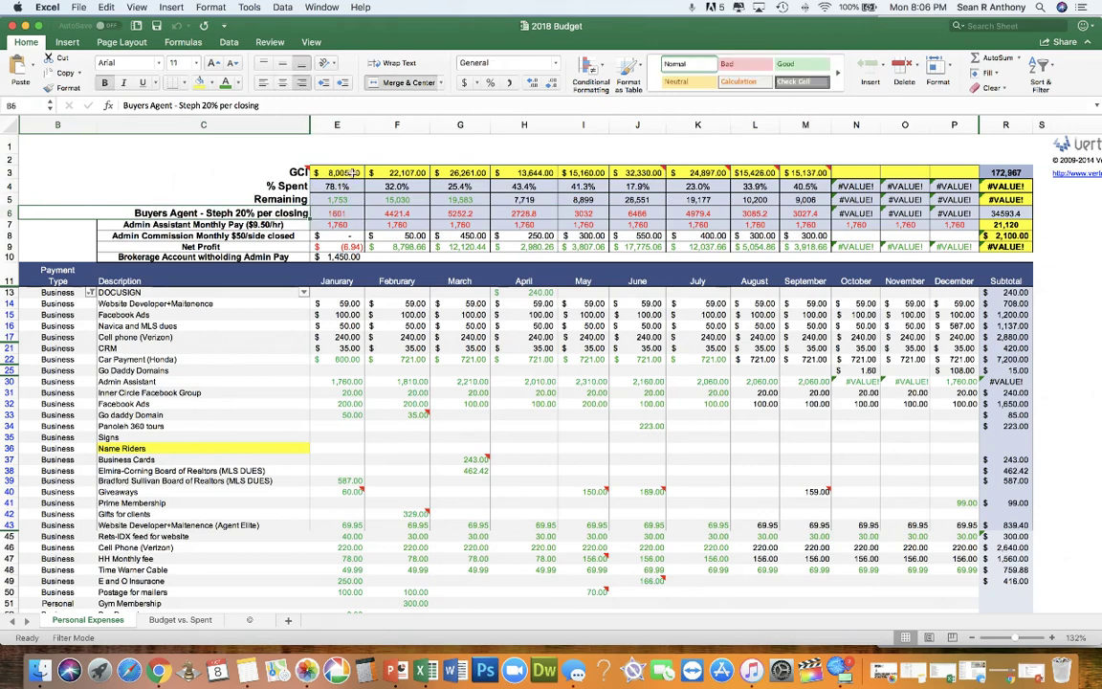
click(397, 172)
click(462, 172)
click(515, 170)
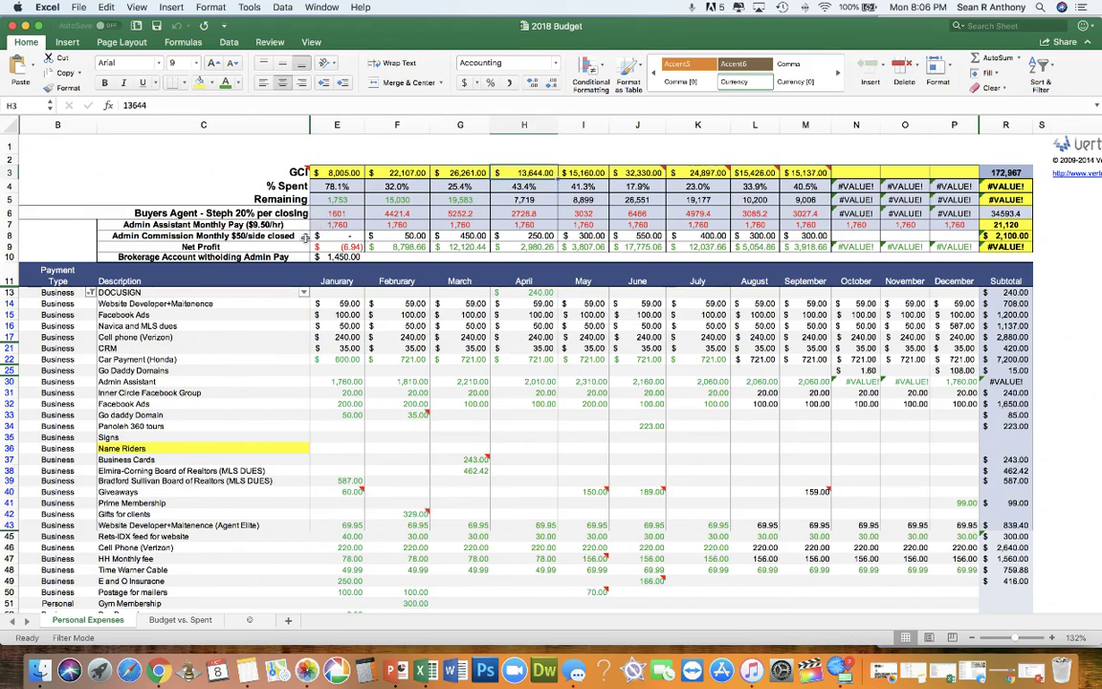
scroll(275, 215, down, 2)
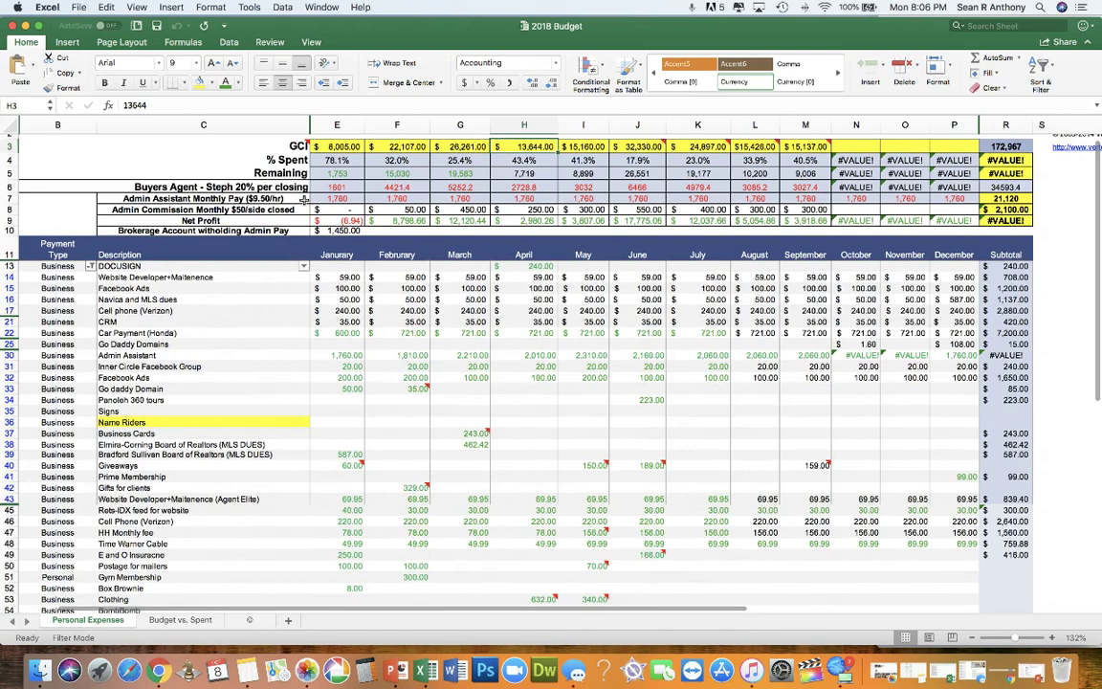
click(400, 198)
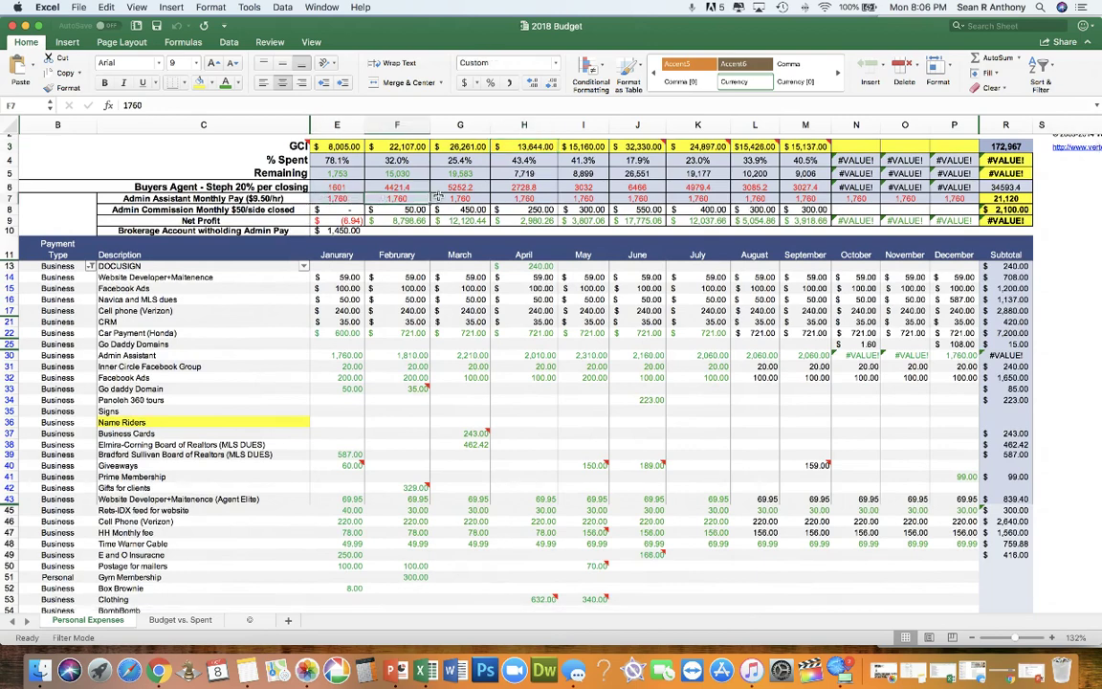
key(Right)
key(Right)
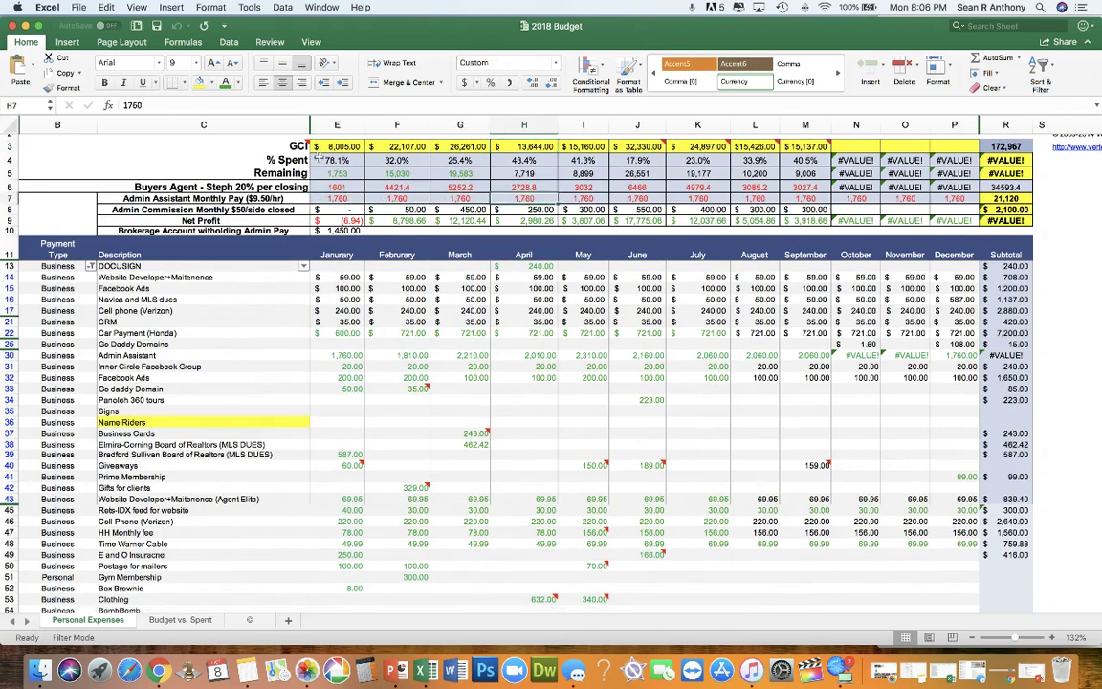
click(325, 160)
click(340, 147)
click(342, 189)
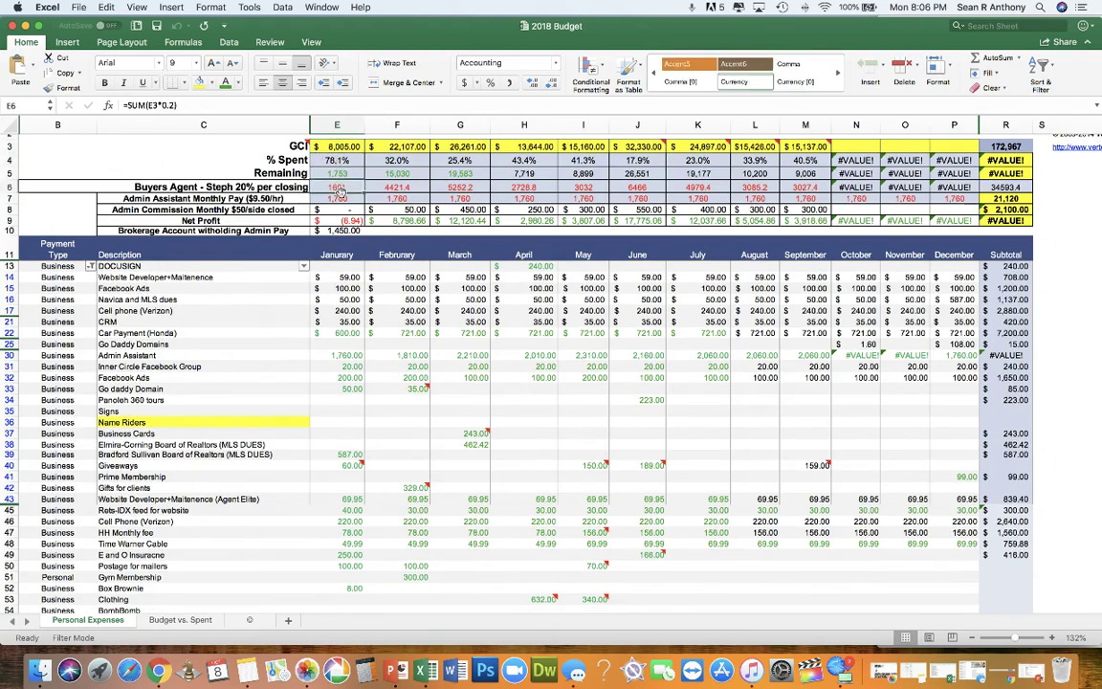
click(344, 199)
click(339, 173)
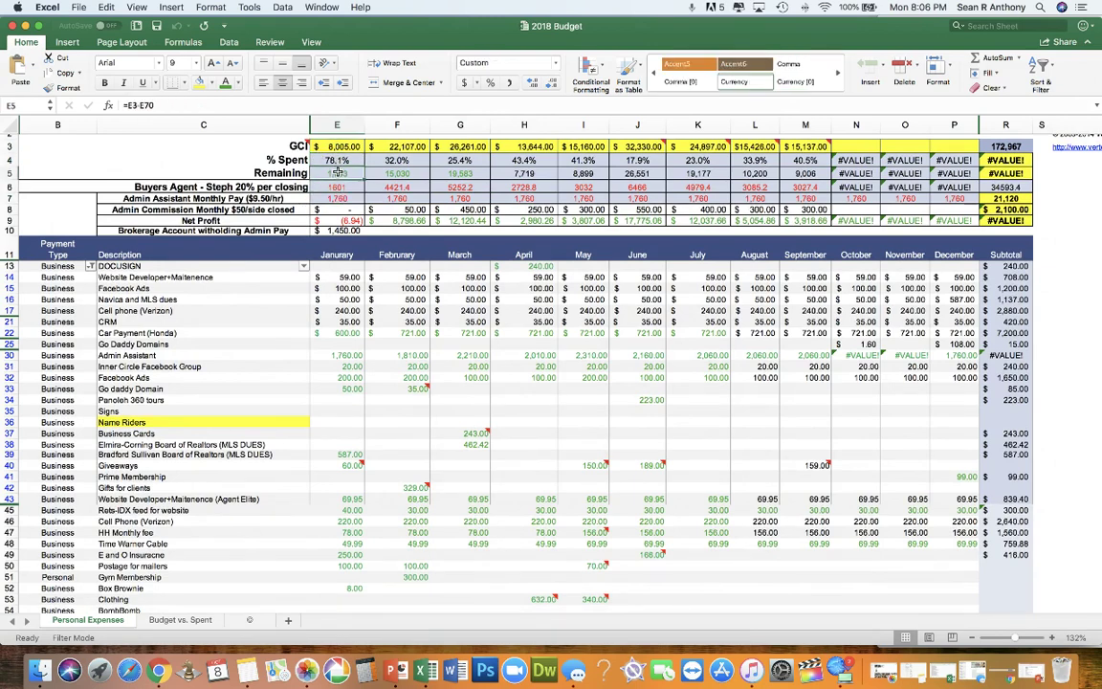
drag(320, 158, 800, 154)
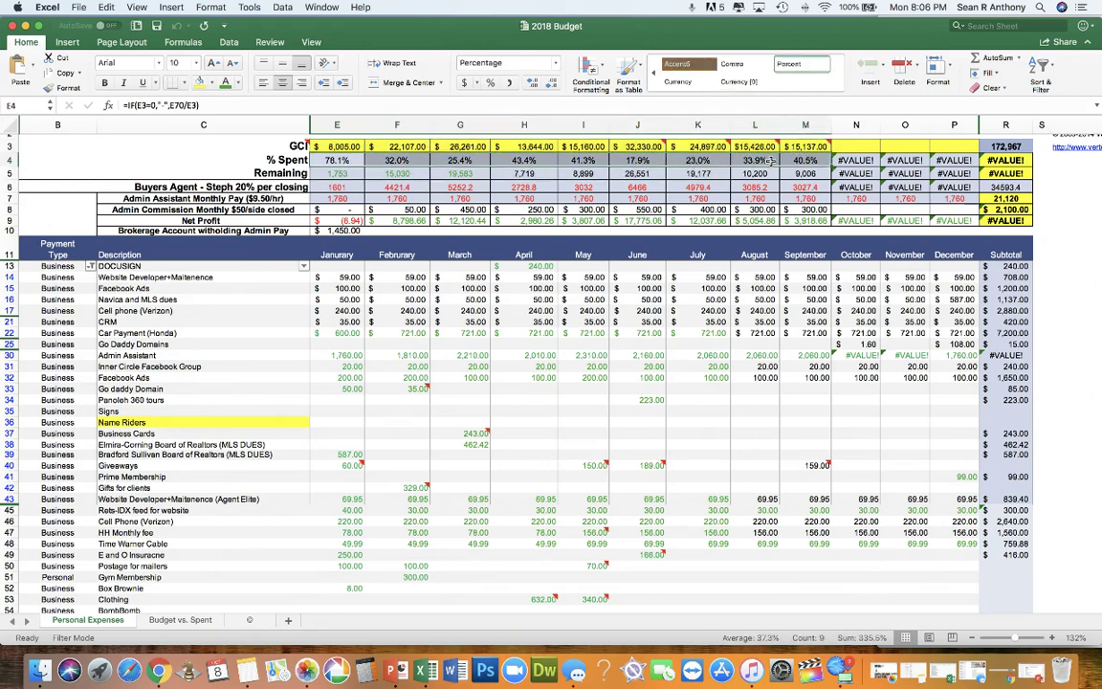
scroll(728, 155, up, 1)
click(689, 160)
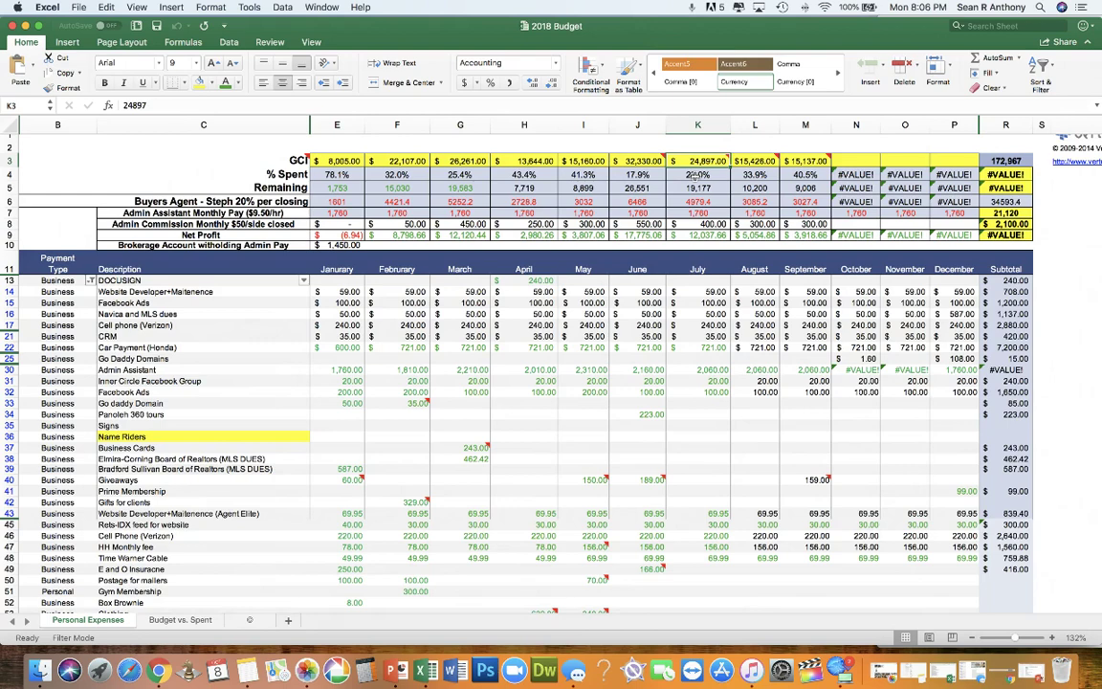
click(640, 163)
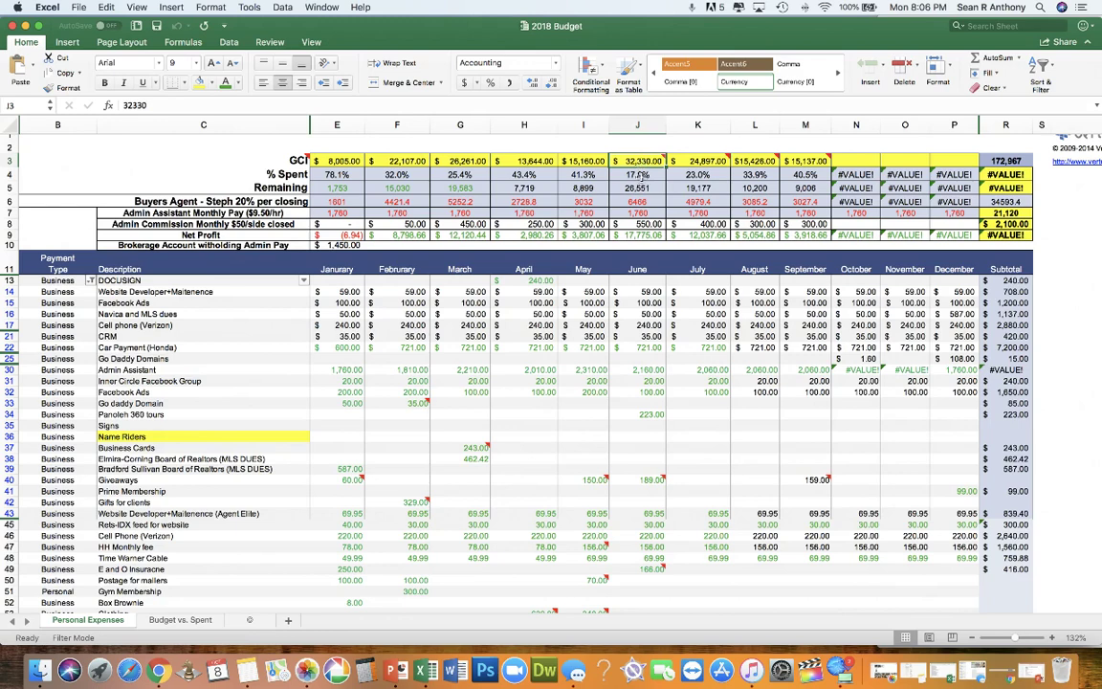
click(632, 175)
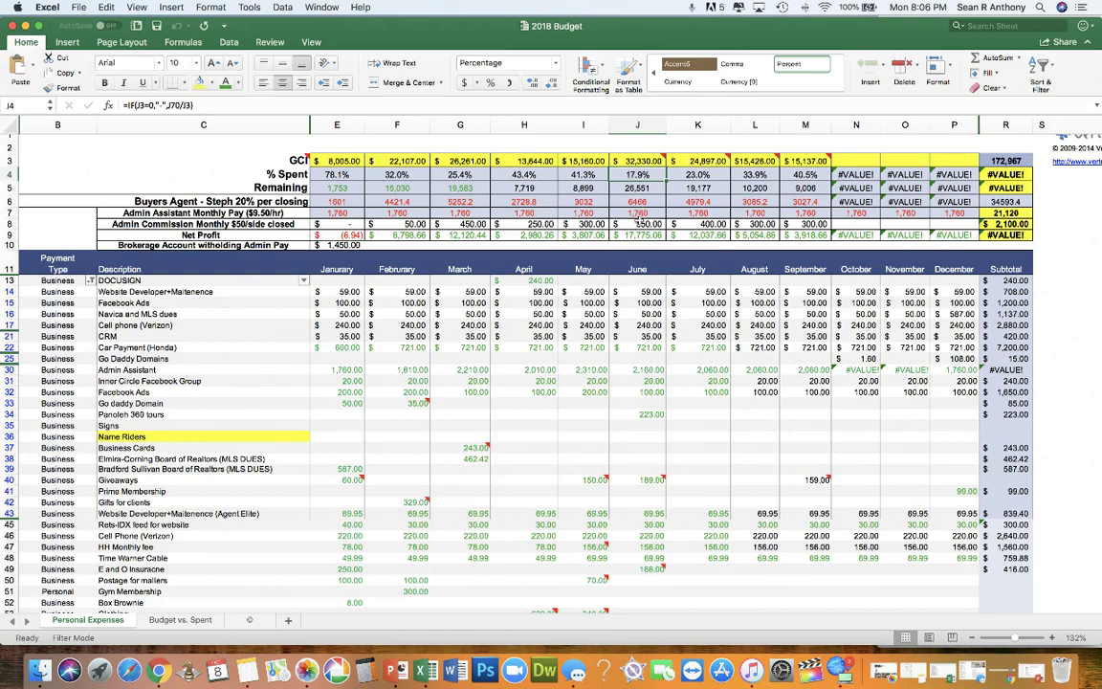
click(631, 234)
scroll(625, 249, down, 3)
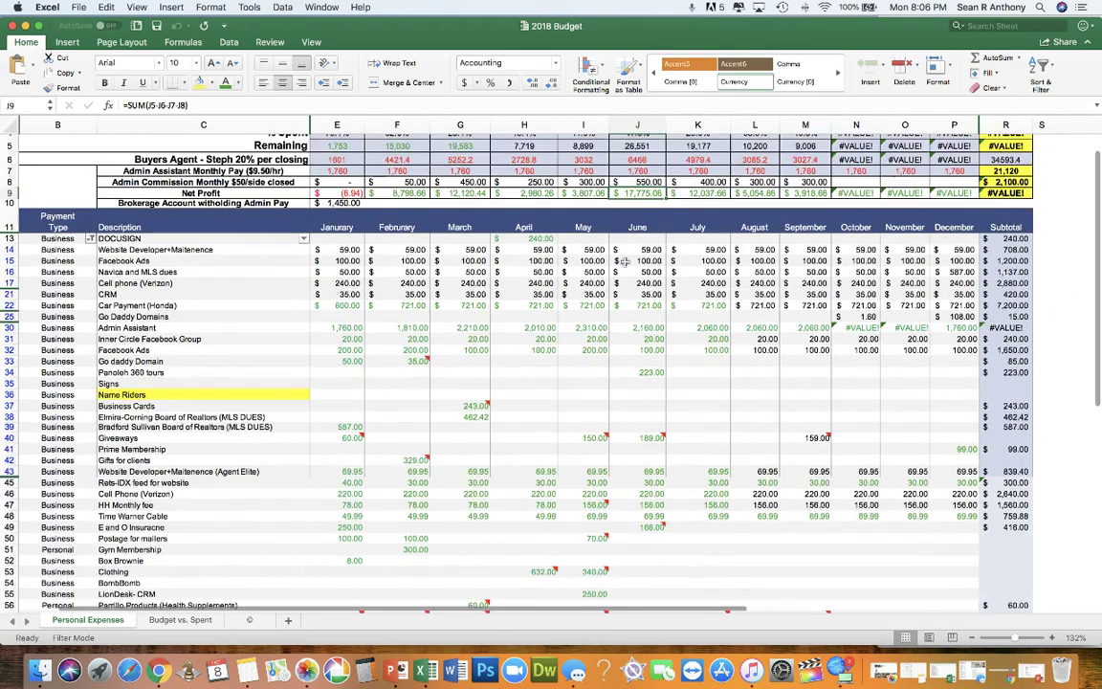
scroll(625, 263, right, 1)
scroll(625, 263, up, 4)
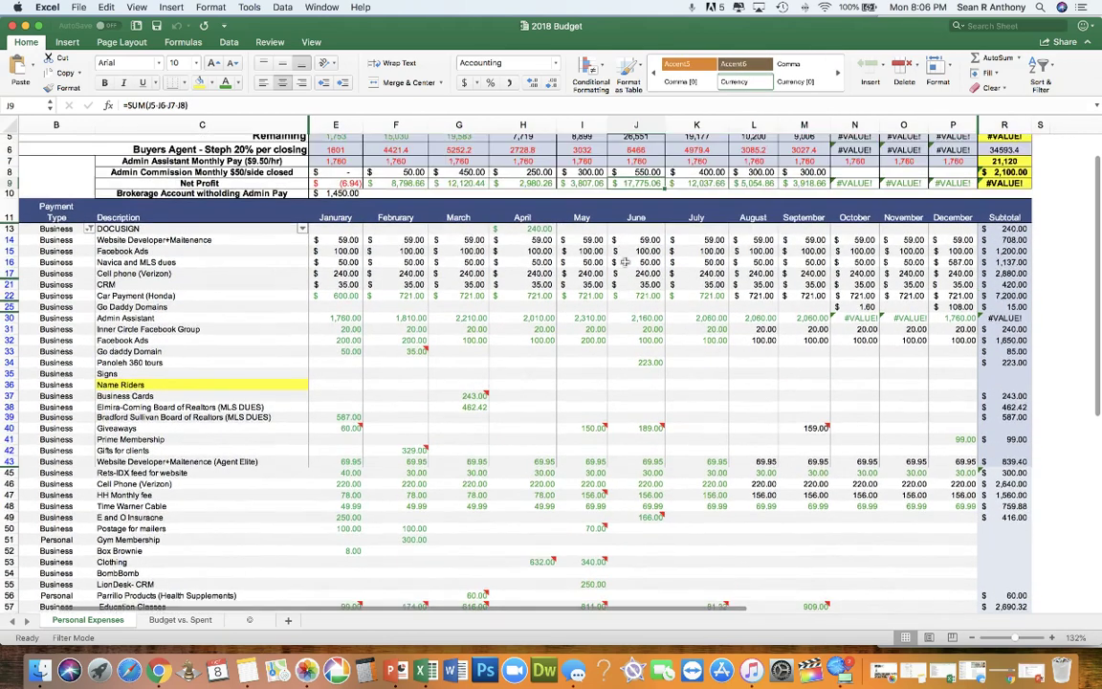
scroll(625, 262, down, 5)
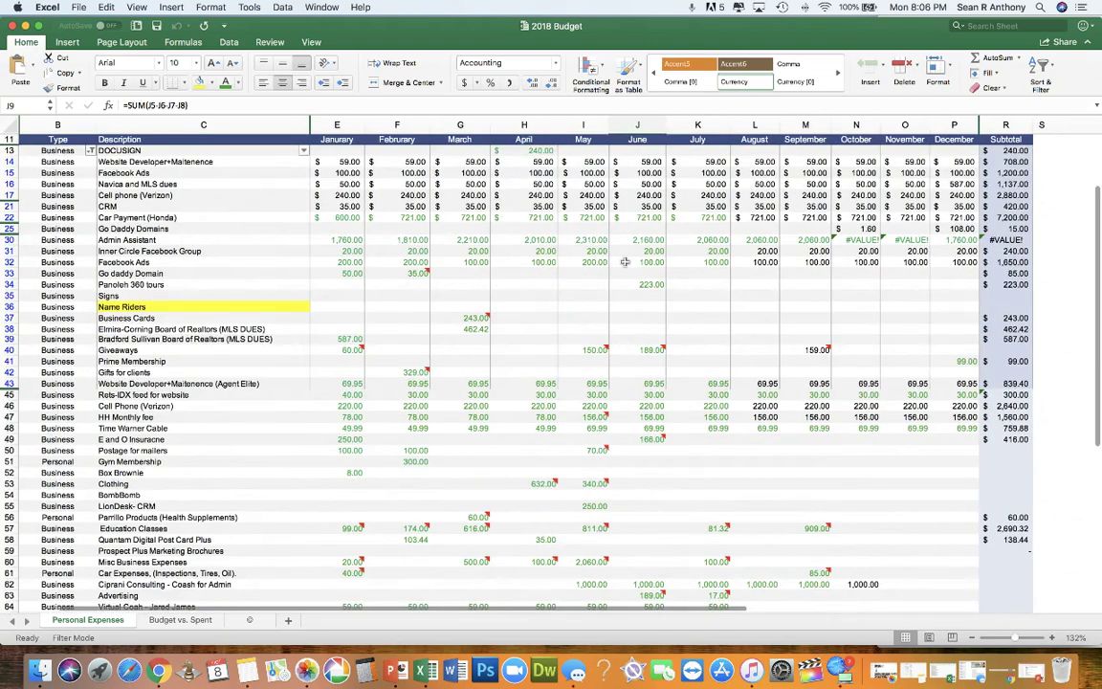
scroll(563, 236, up, 1)
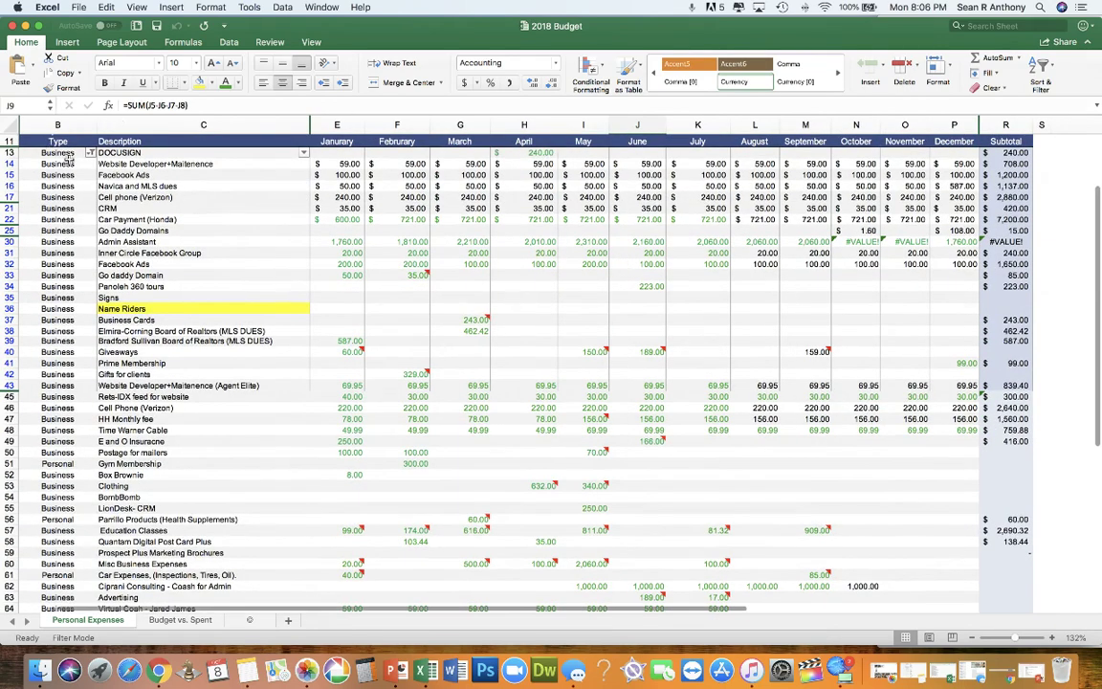
drag(69, 161, 67, 430)
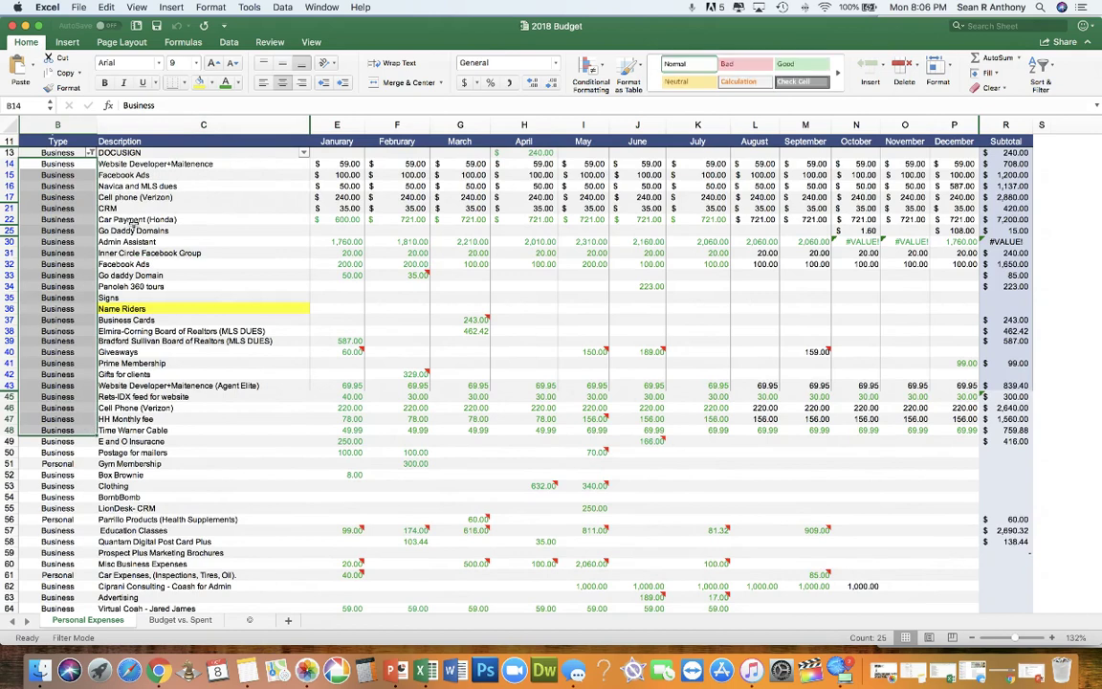
drag(143, 140, 153, 287)
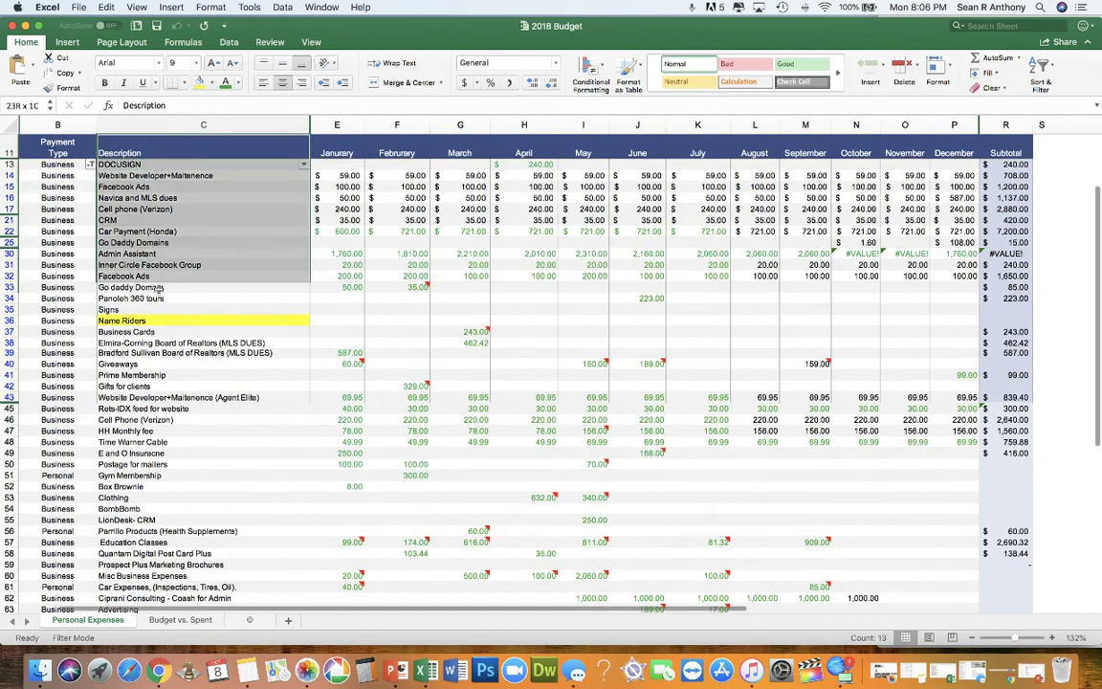
click(146, 175)
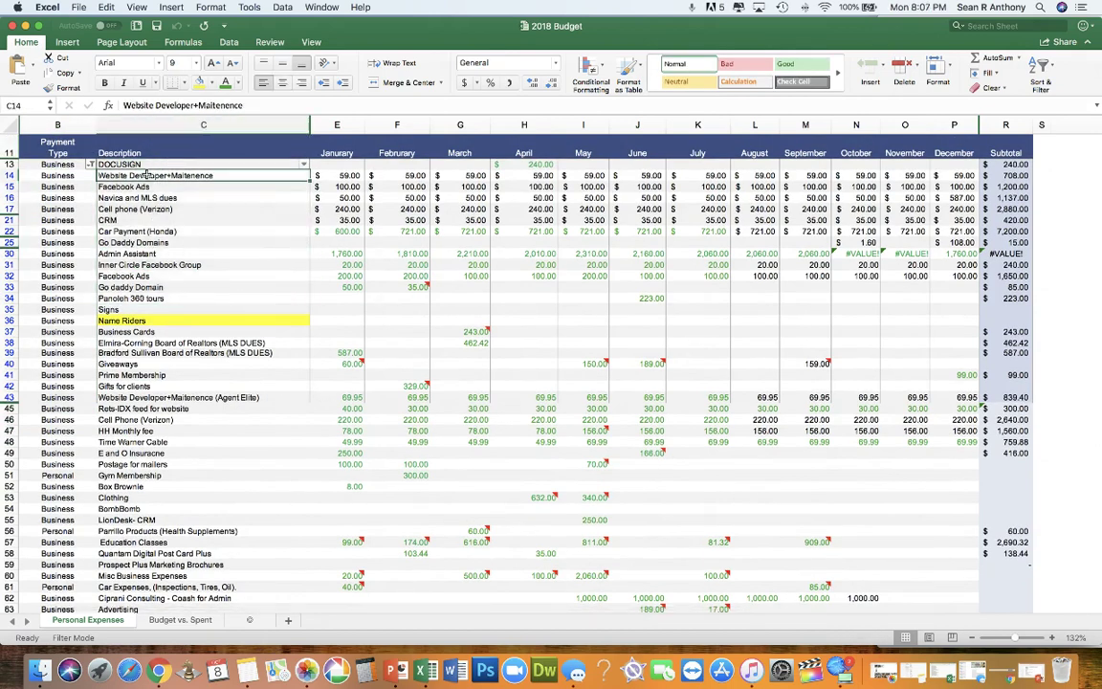
click(339, 177)
click(143, 186)
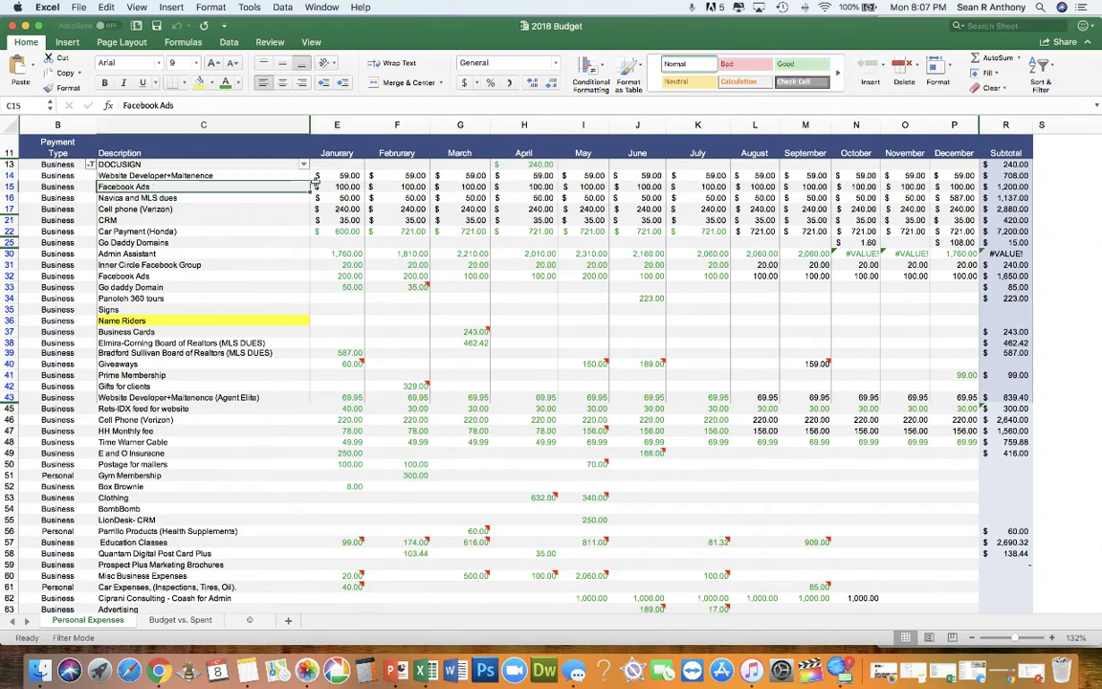
drag(321, 186, 708, 175)
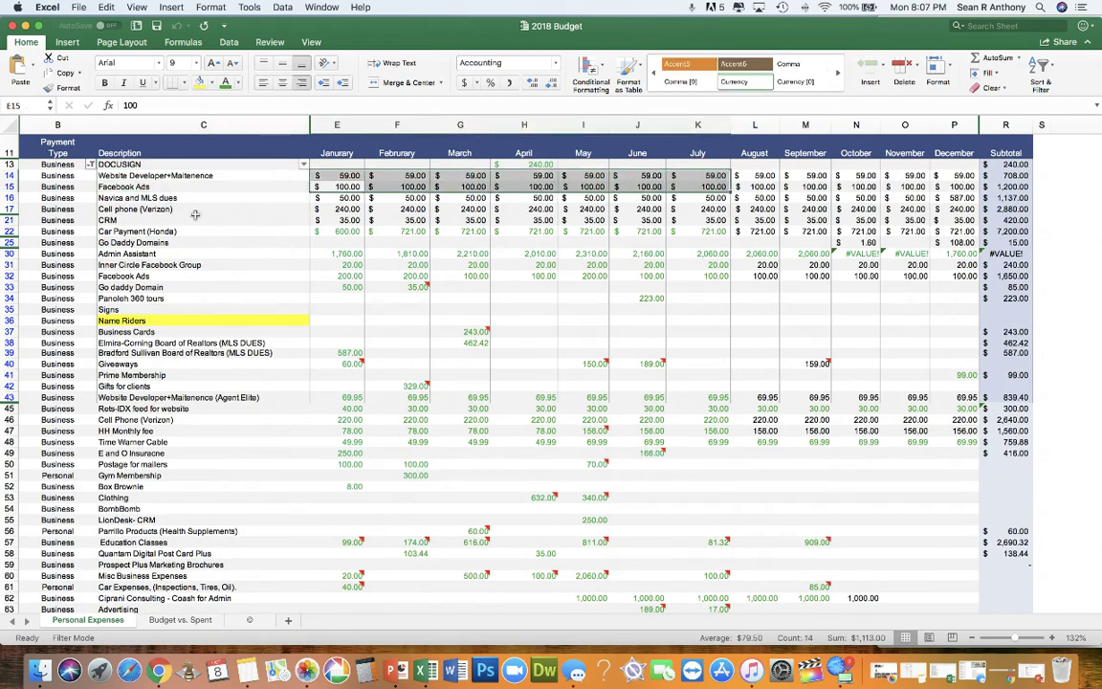
click(114, 199)
click(337, 187)
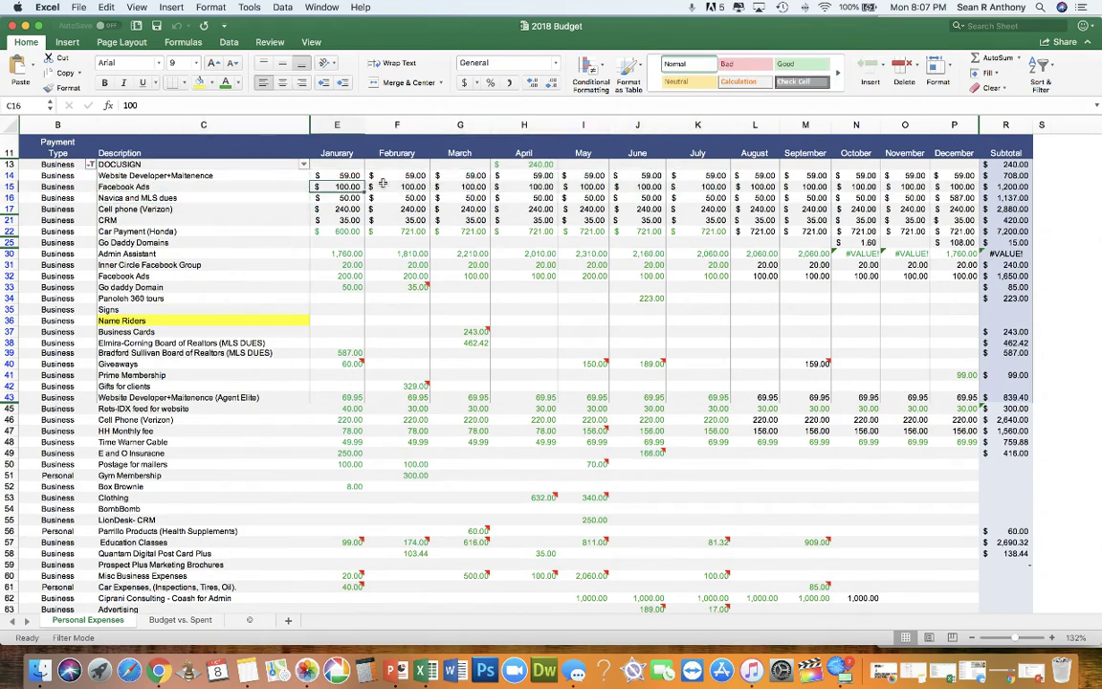
drag(383, 182, 402, 185)
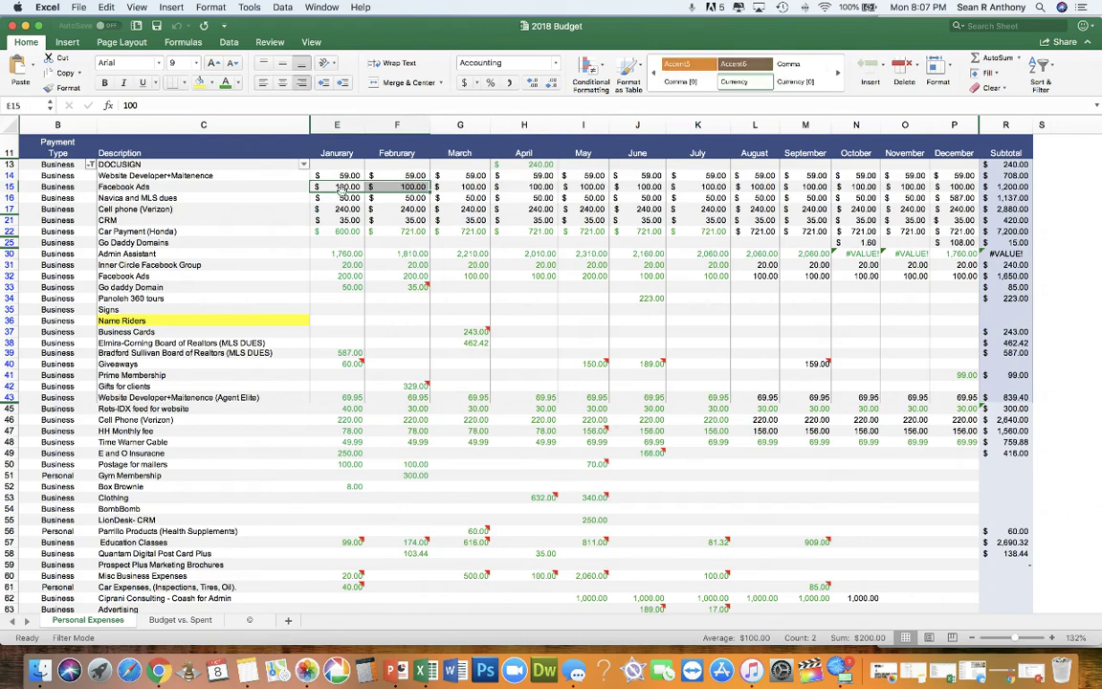
click(155, 207)
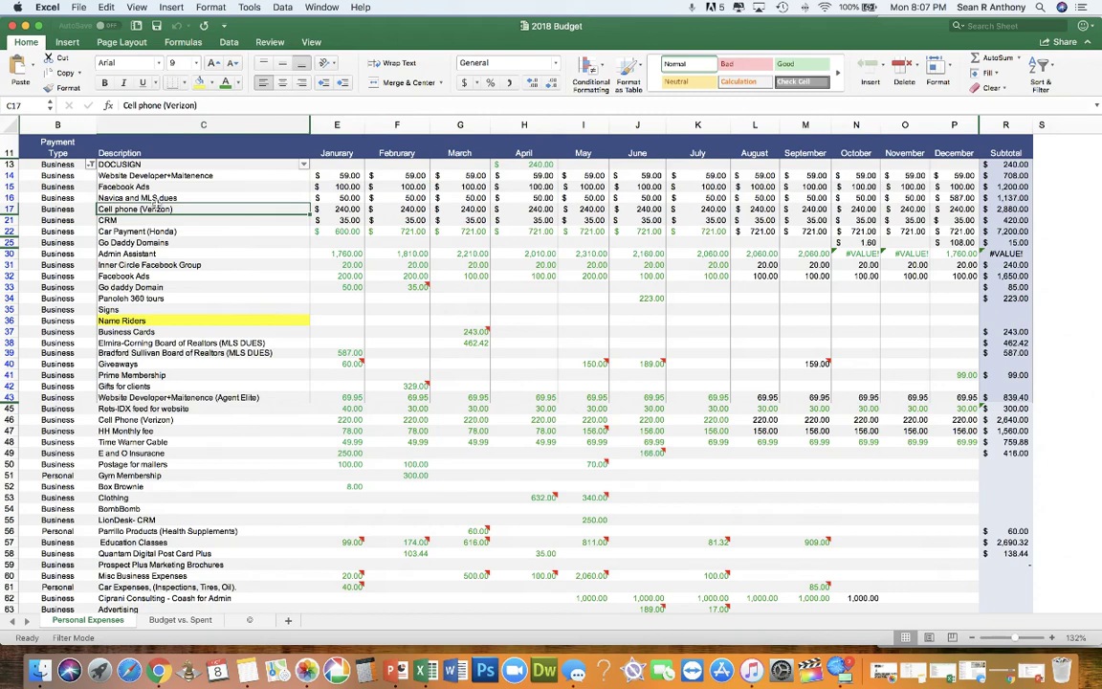
drag(156, 214, 183, 213)
click(170, 221)
click(165, 242)
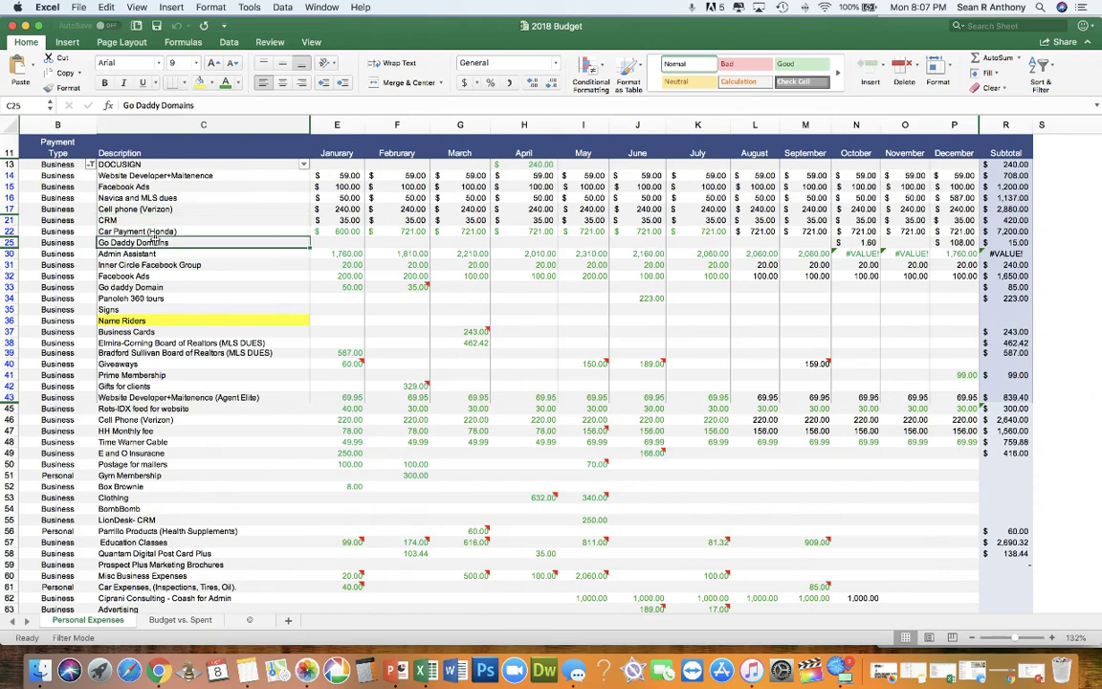
click(152, 254)
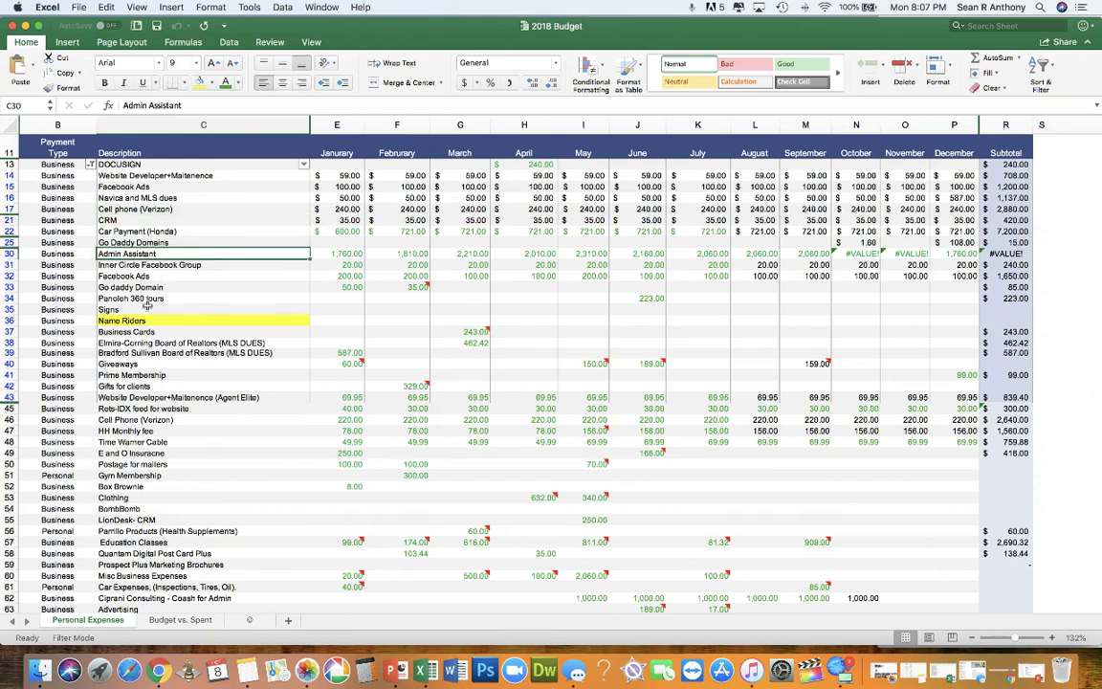
scroll(143, 321, down, 3)
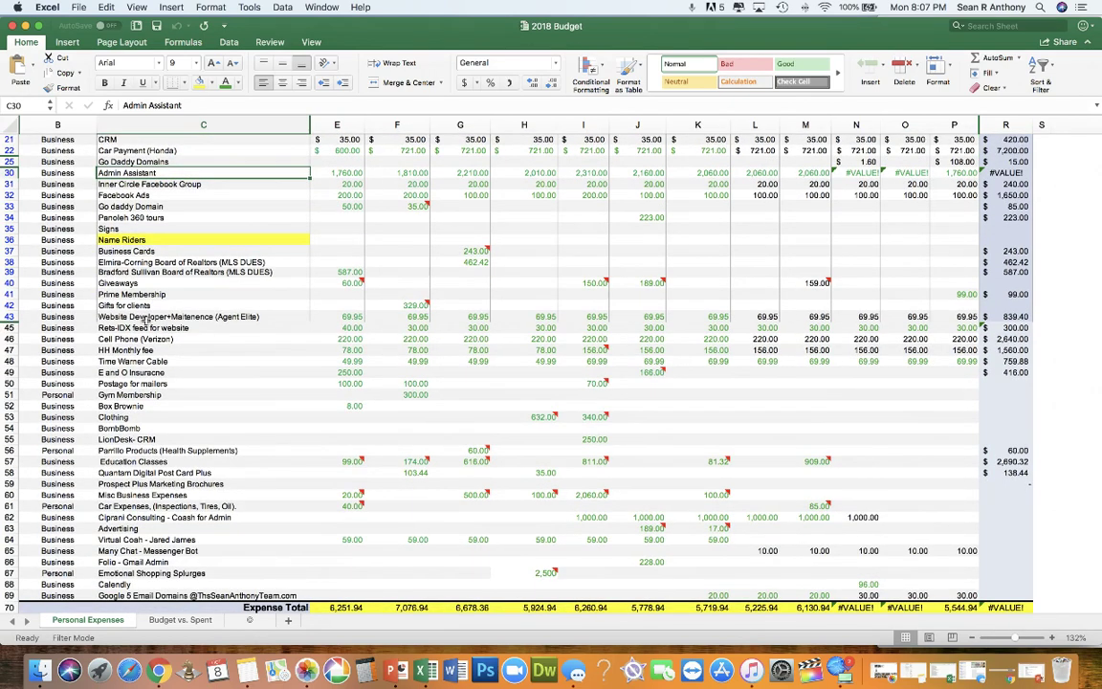
scroll(144, 322, down, 5)
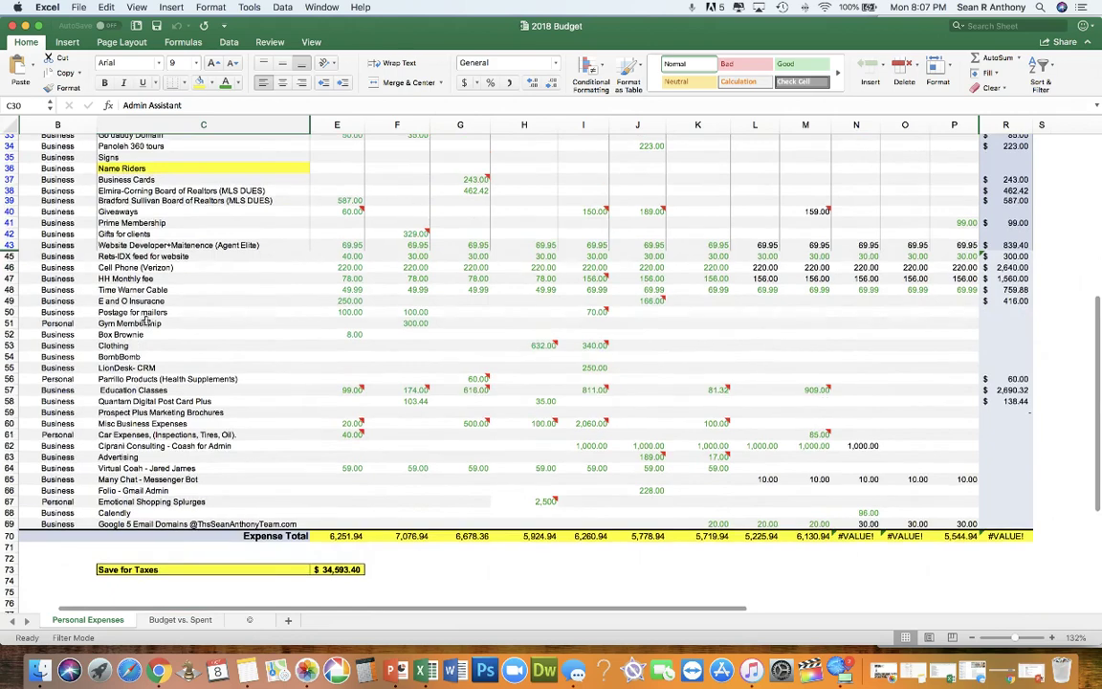
scroll(146, 321, up, 8)
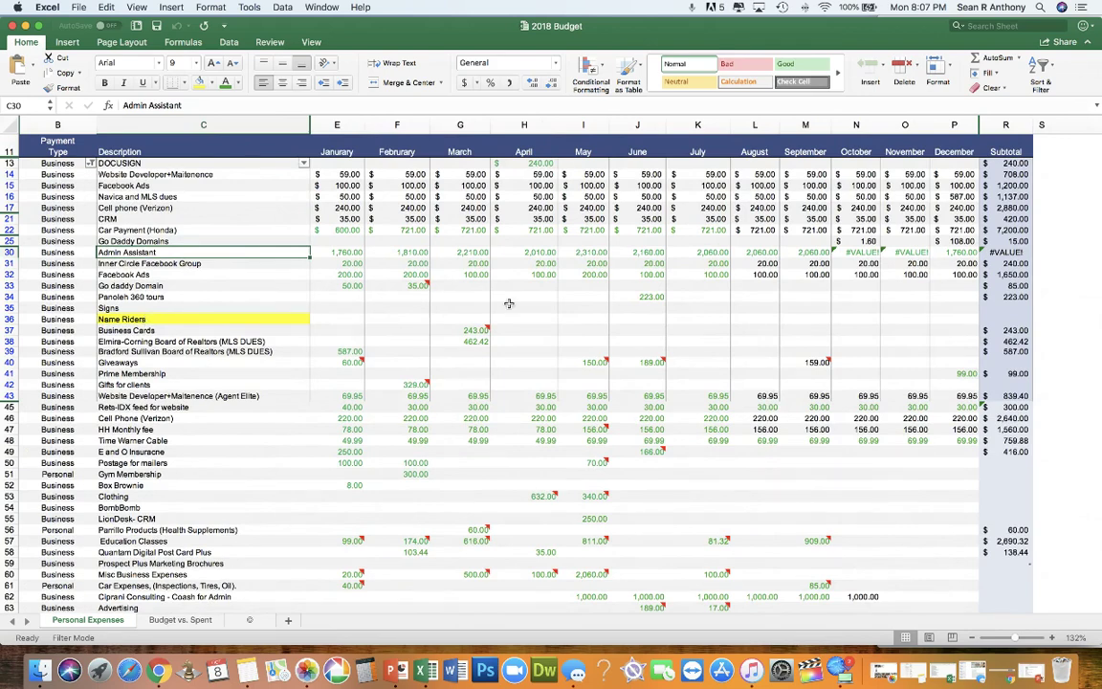
Step: Review the monthly amounts E15:O57 and expense descriptions, then save 2018 Budget
drag(354, 184, 909, 541)
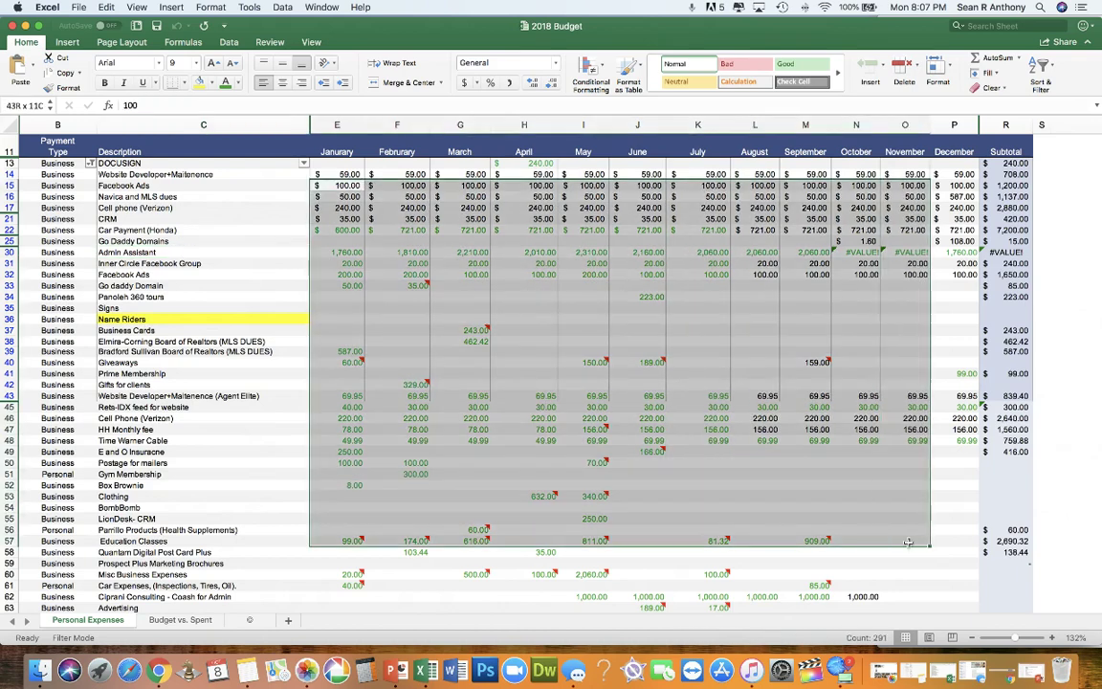
scroll(631, 429, down, 5)
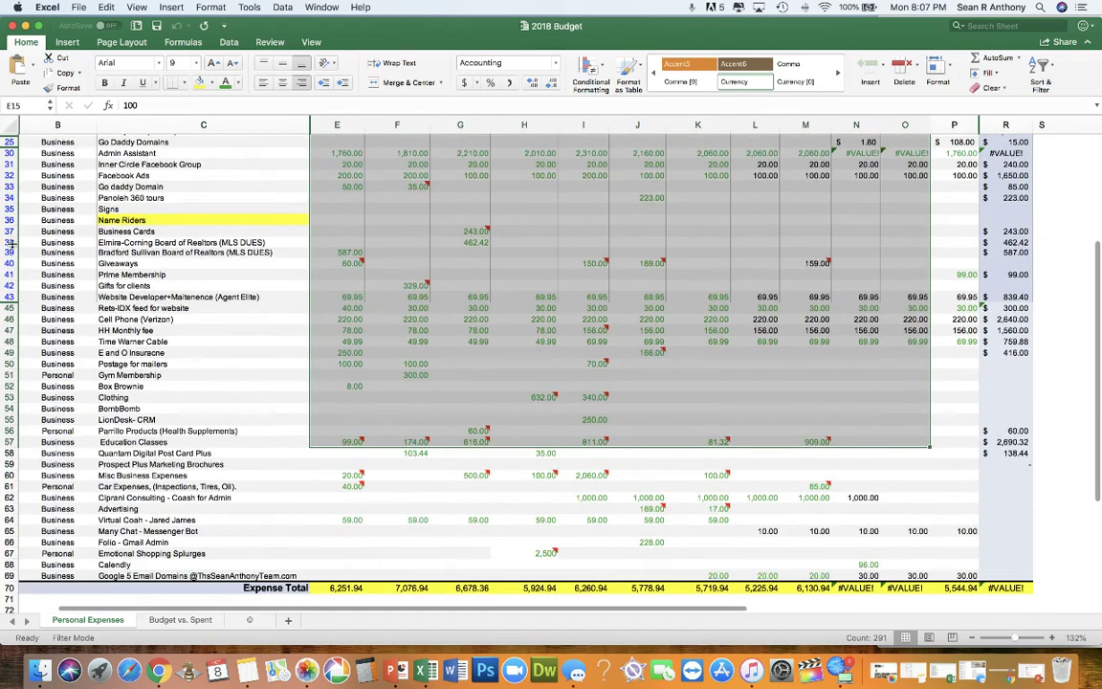
drag(114, 198, 142, 453)
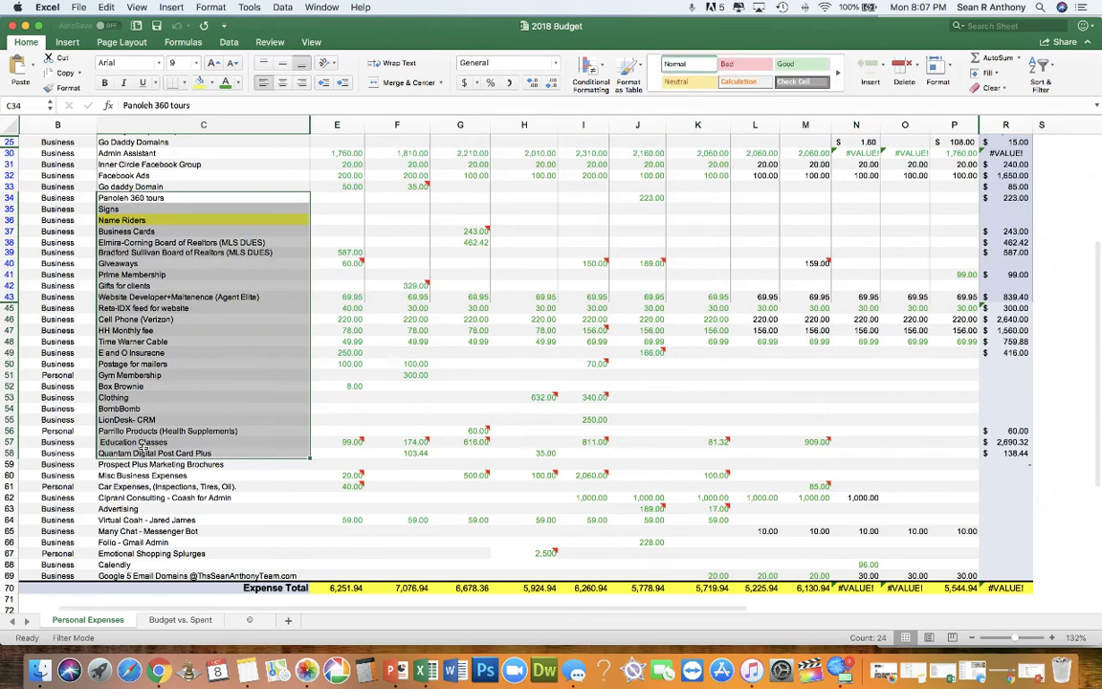
click(138, 443)
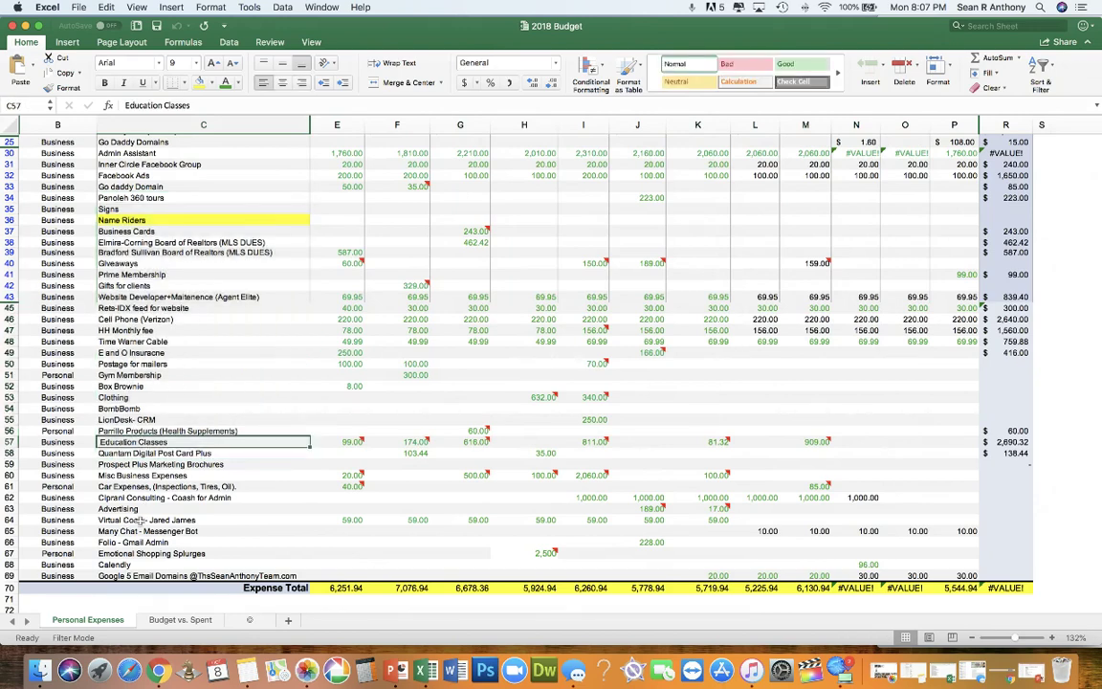
scroll(140, 520, up, 3)
scroll(141, 523, up, 5)
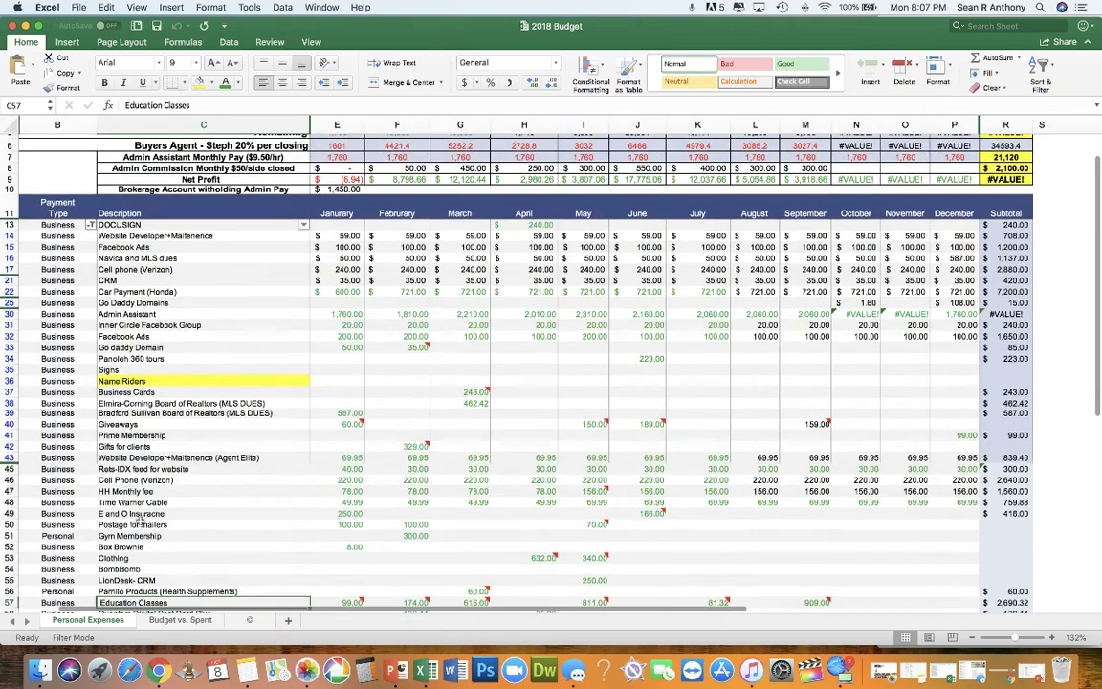
scroll(140, 520, up, 3)
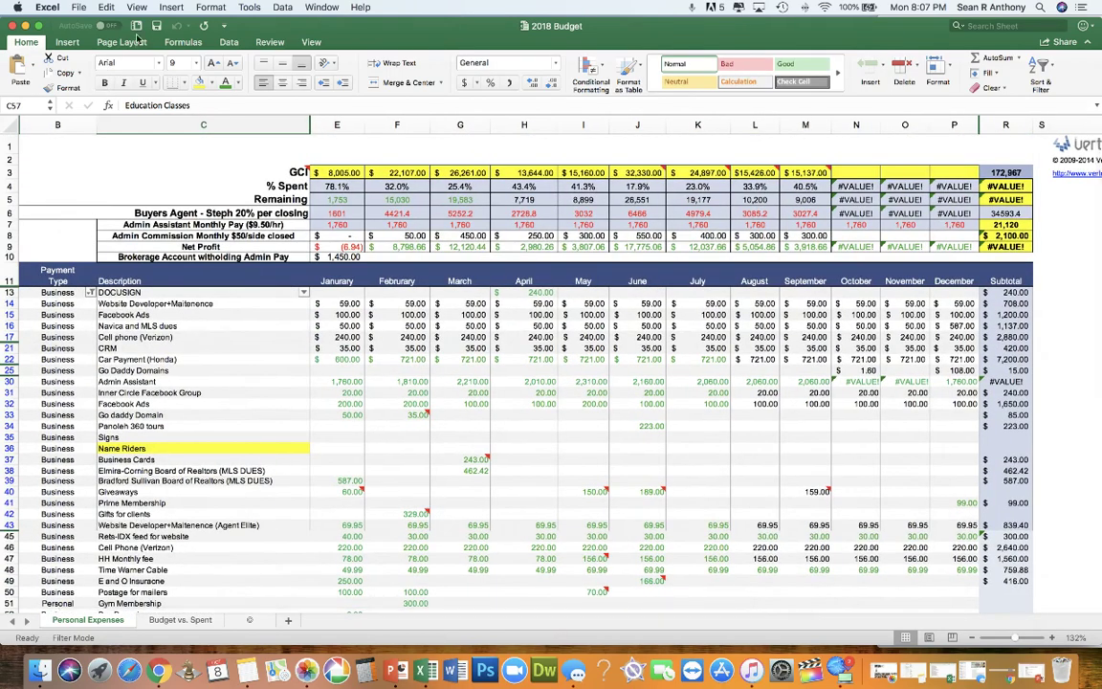
scroll(751, 297, right, 10)
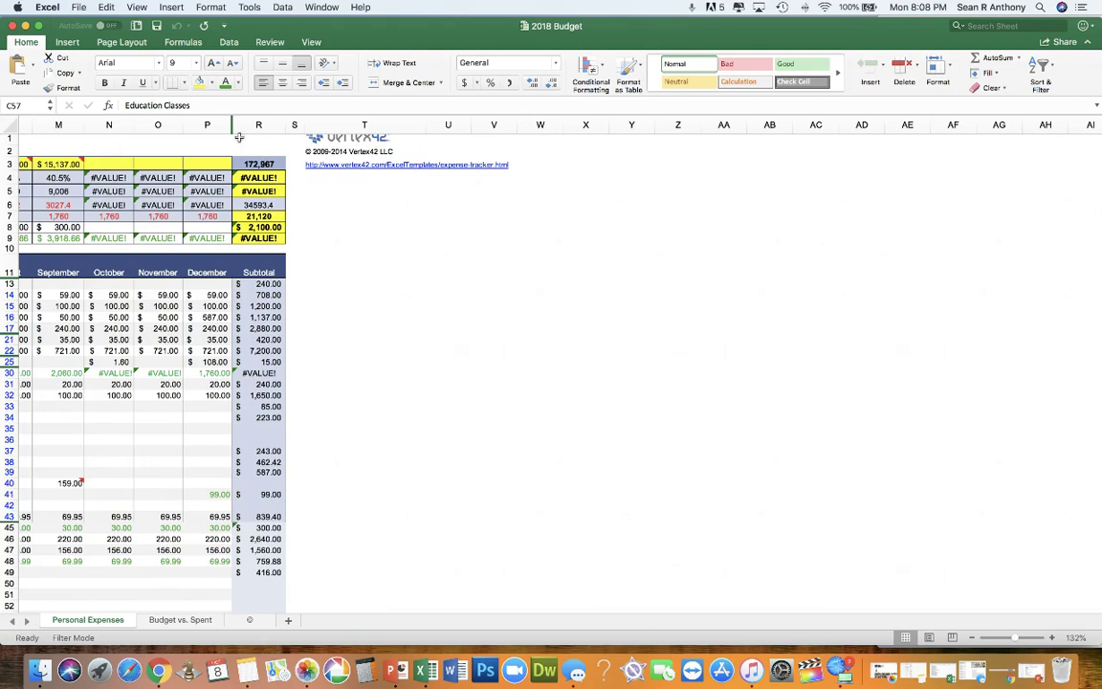
click(157, 28)
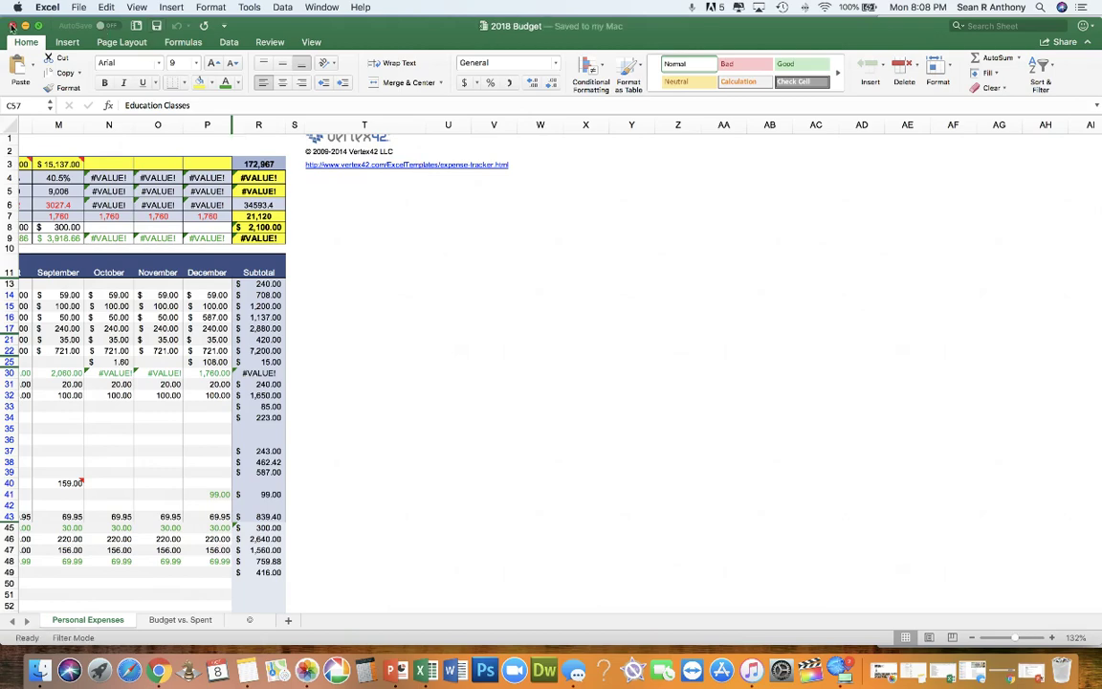
Step: Close the 2018 Budget workbook, then open Sales Tracking UPDATED.xlsx from the desktop
click(11, 25)
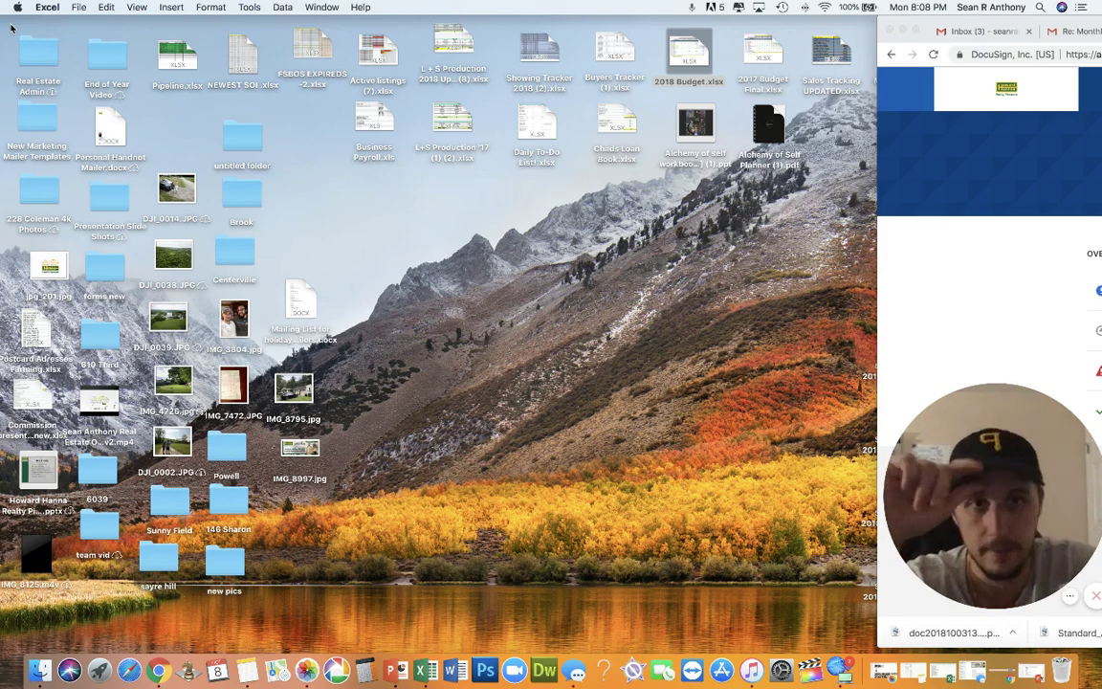
click(828, 57)
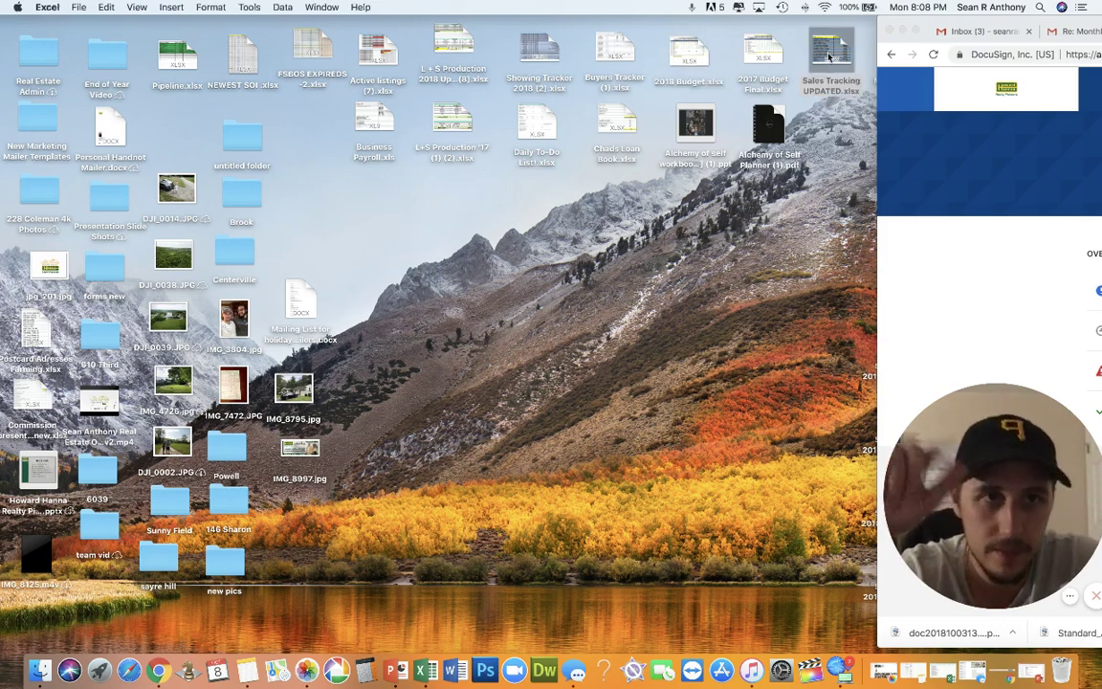
double_click(829, 58)
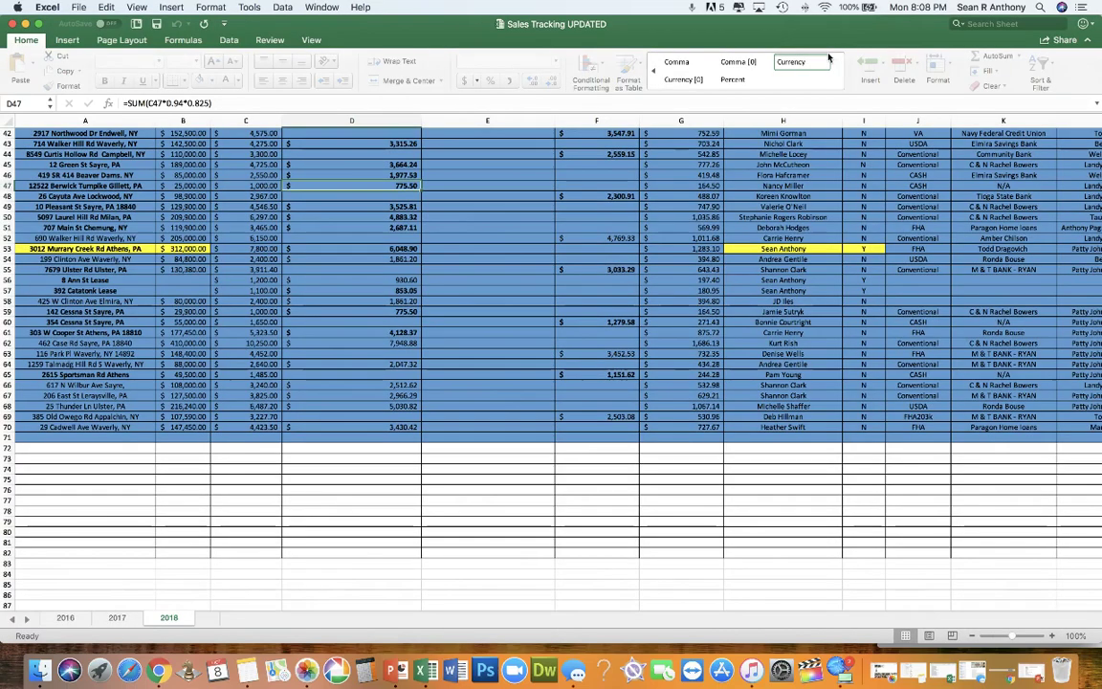
scroll(303, 376, up, 10)
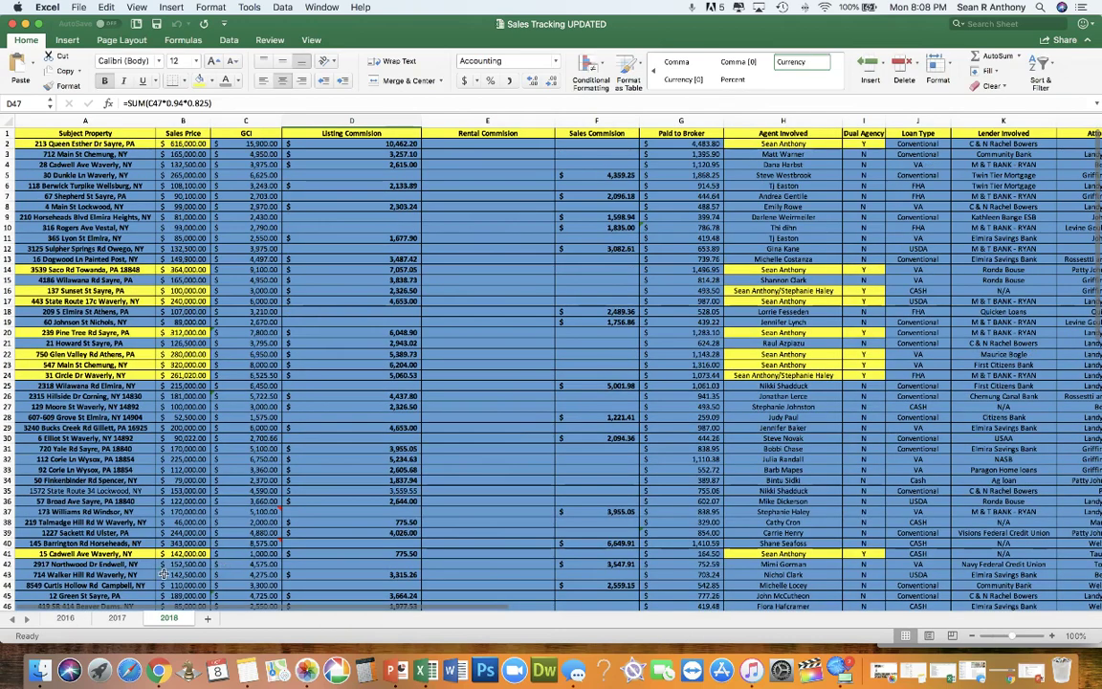
click(69, 619)
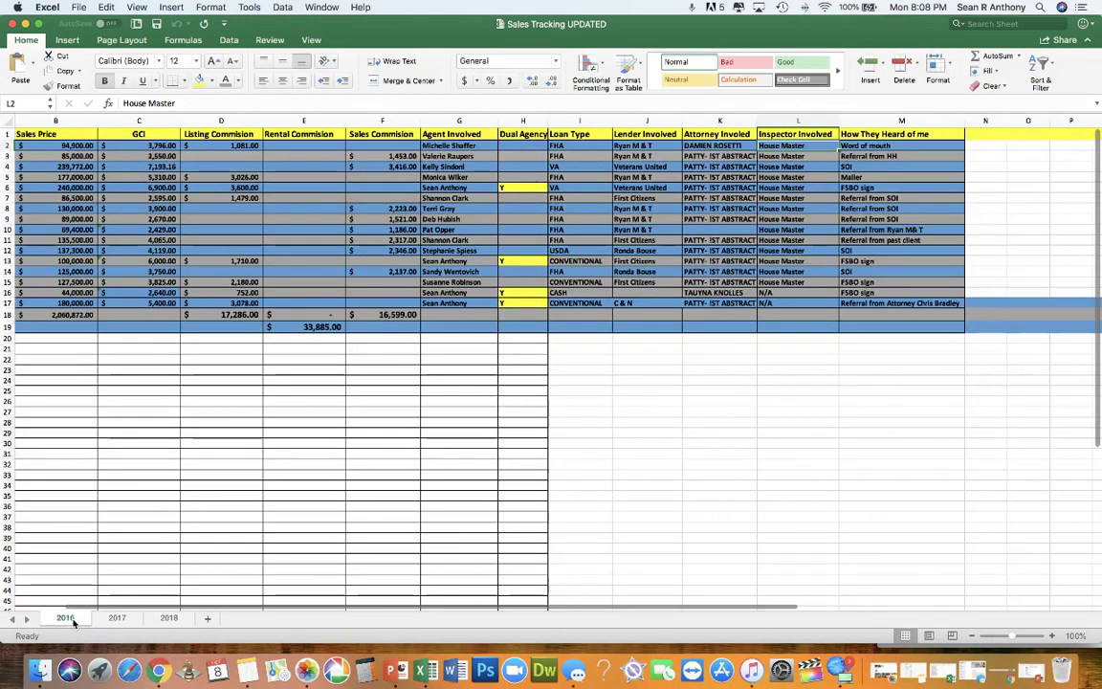
click(110, 619)
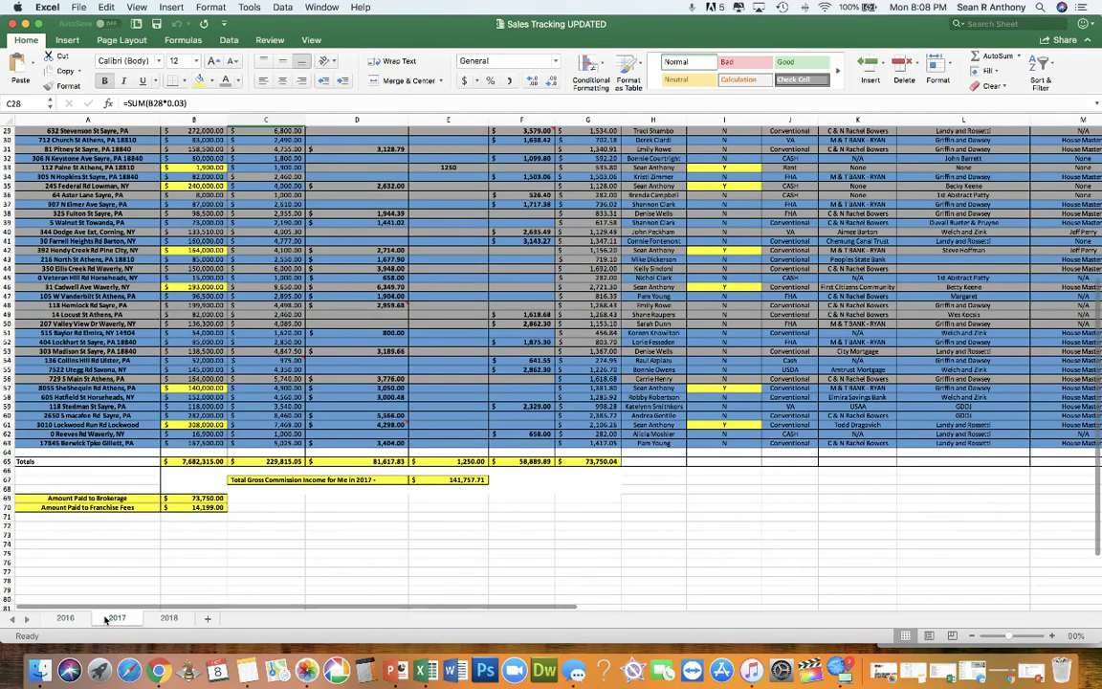
click(168, 619)
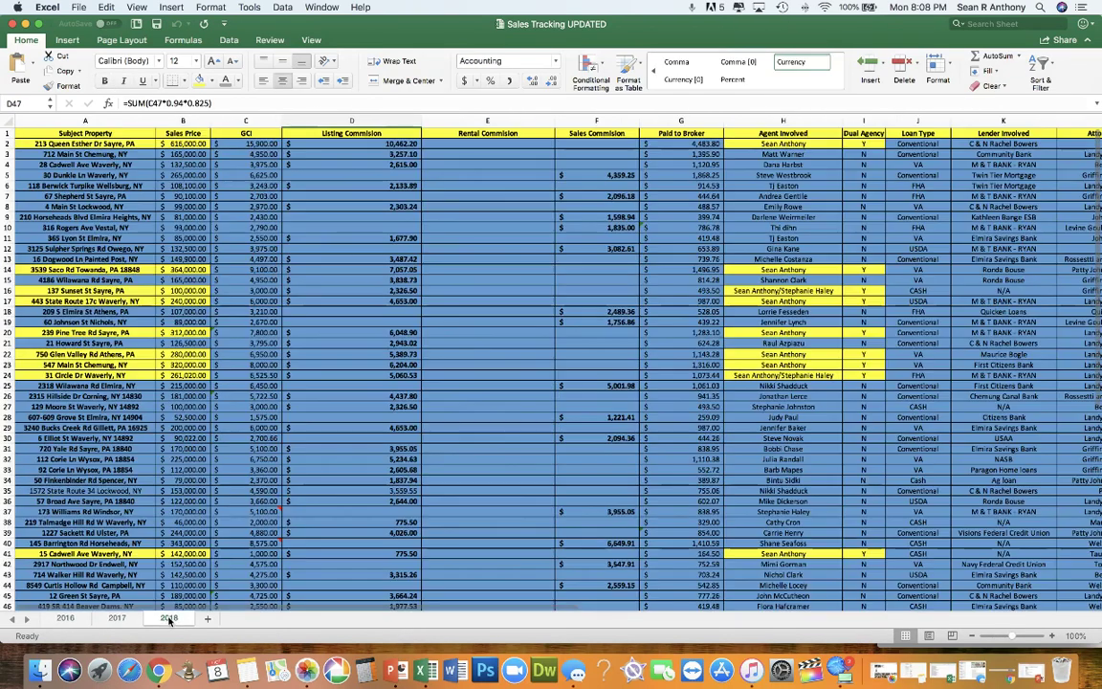
Step: Insert a new sheet after 2018, rename it 2019, and return to the 2018 sheet
right_click(169, 620)
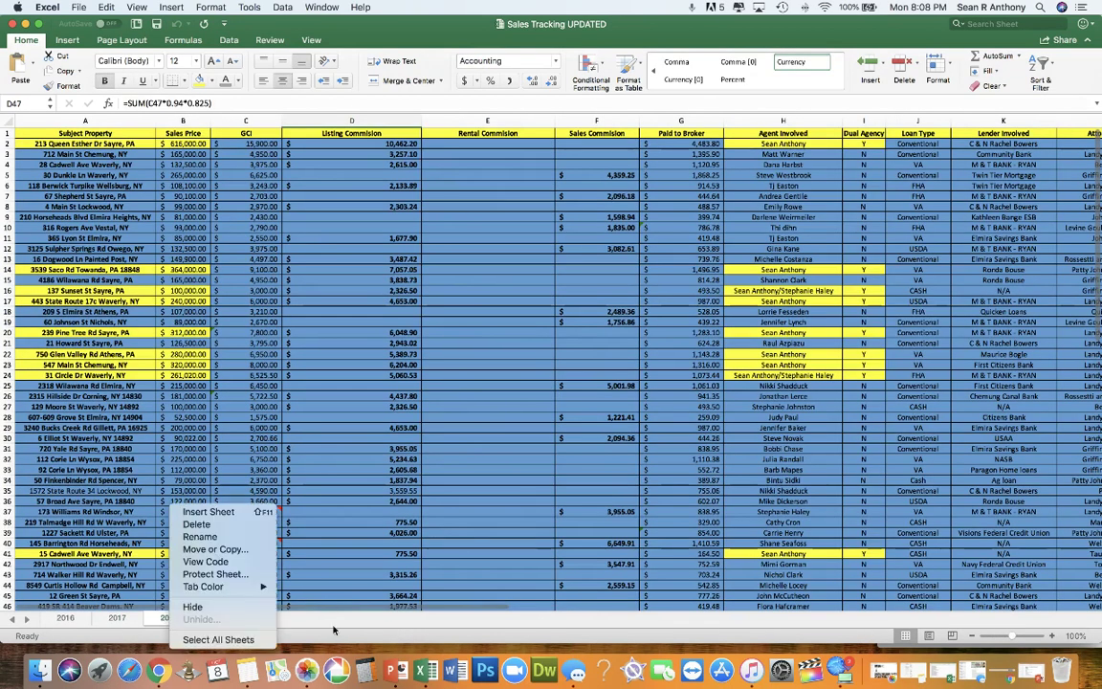
click(333, 632)
click(208, 620)
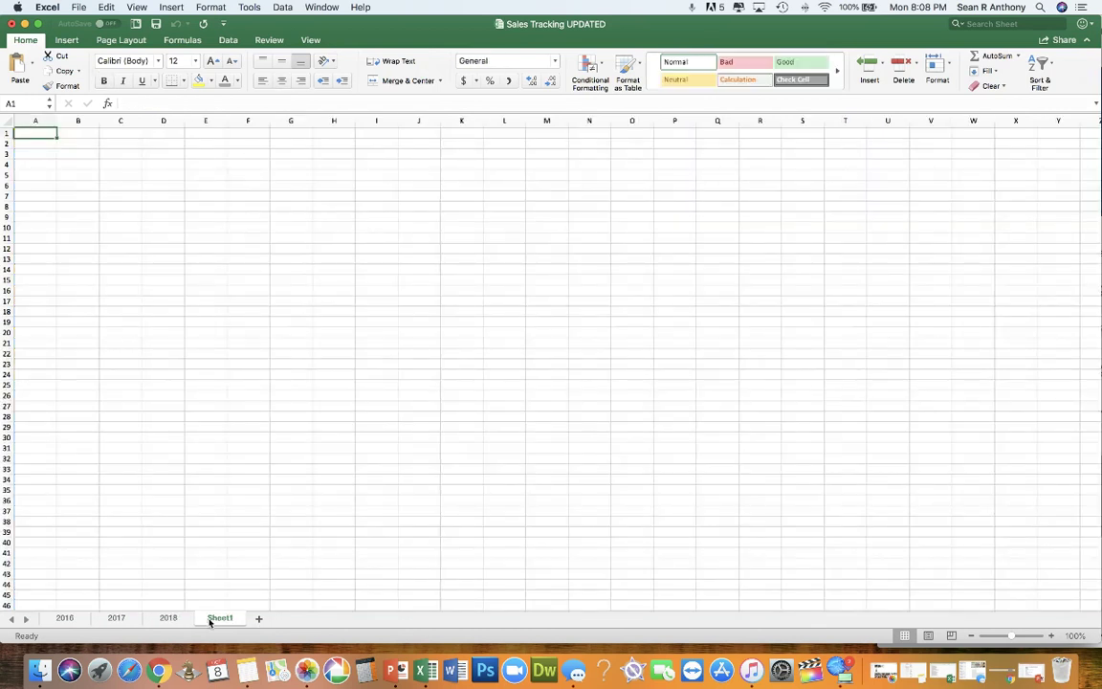
text(20)
right_click(210, 621)
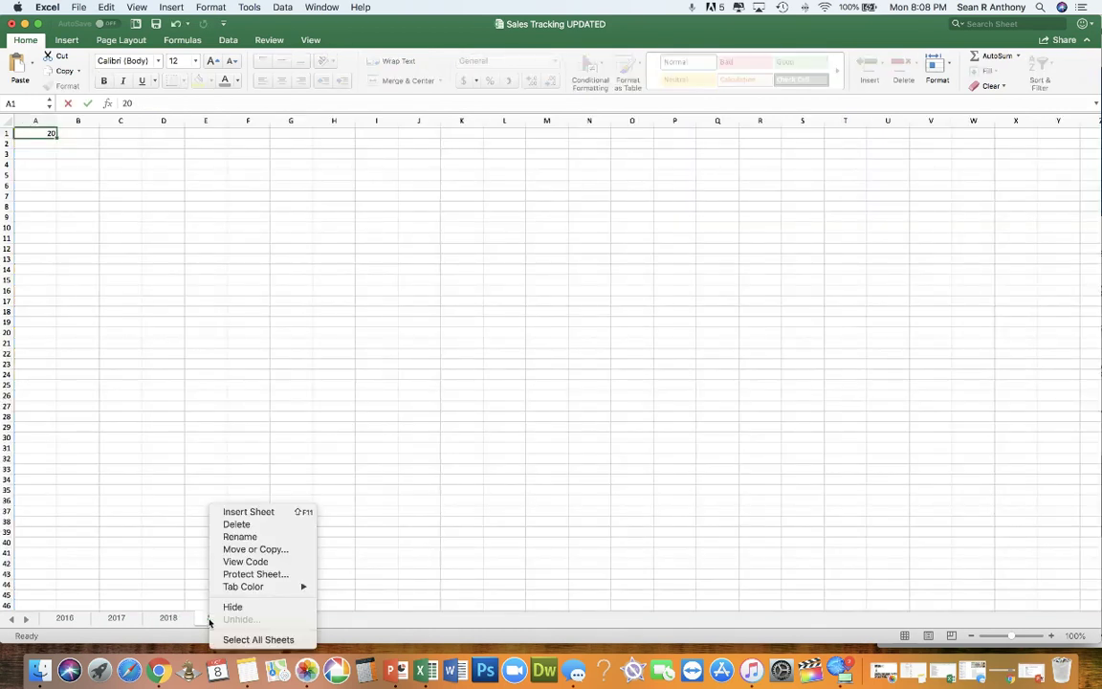
click(238, 538)
text(2019)
key(Return)
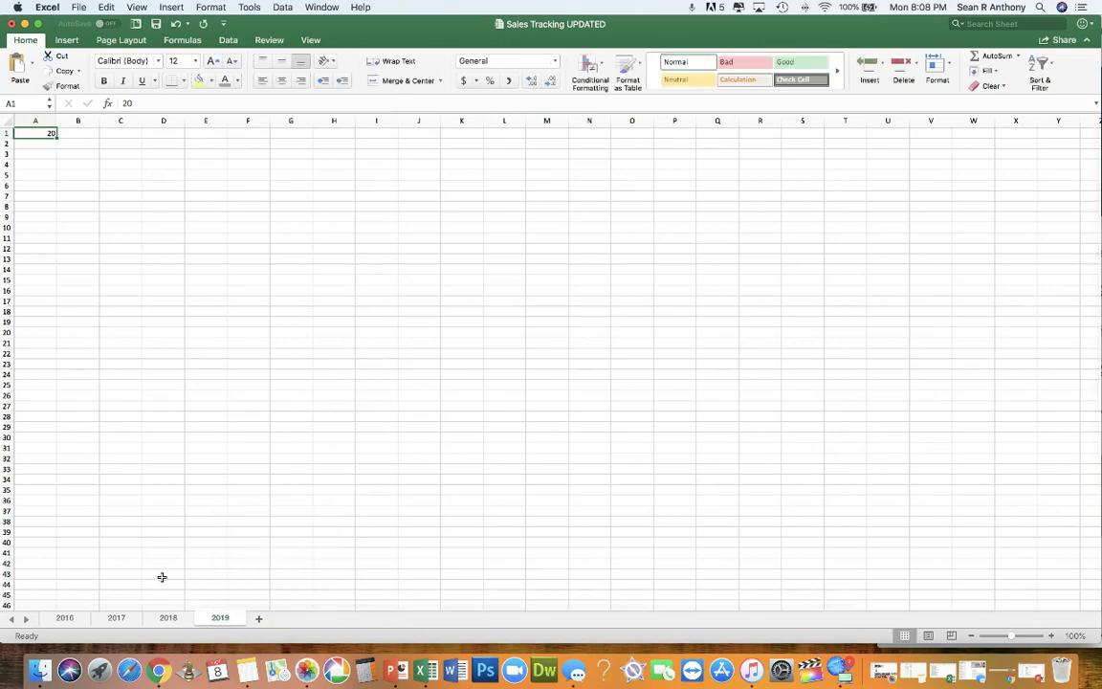
click(169, 618)
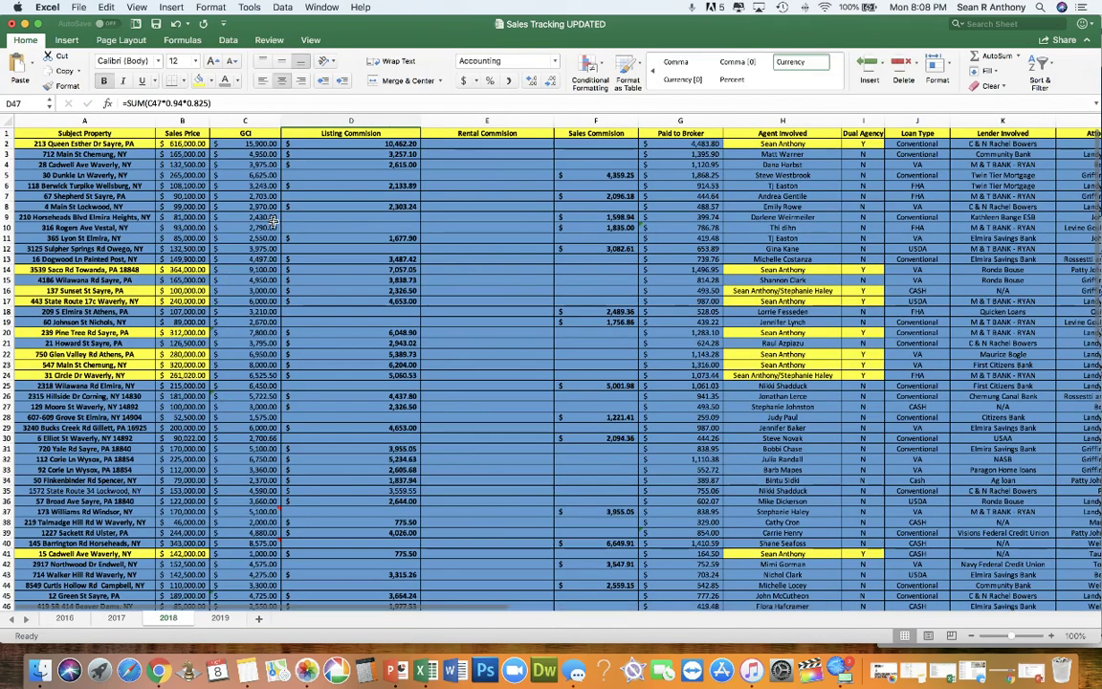
drag(113, 147, 177, 143)
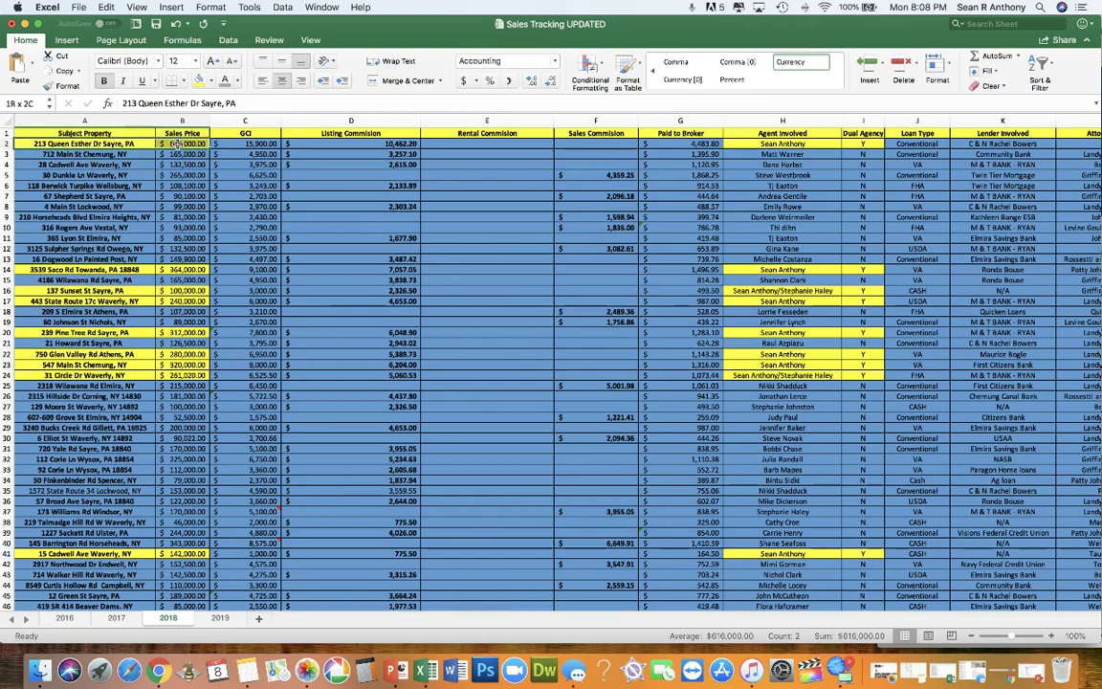
click(127, 143)
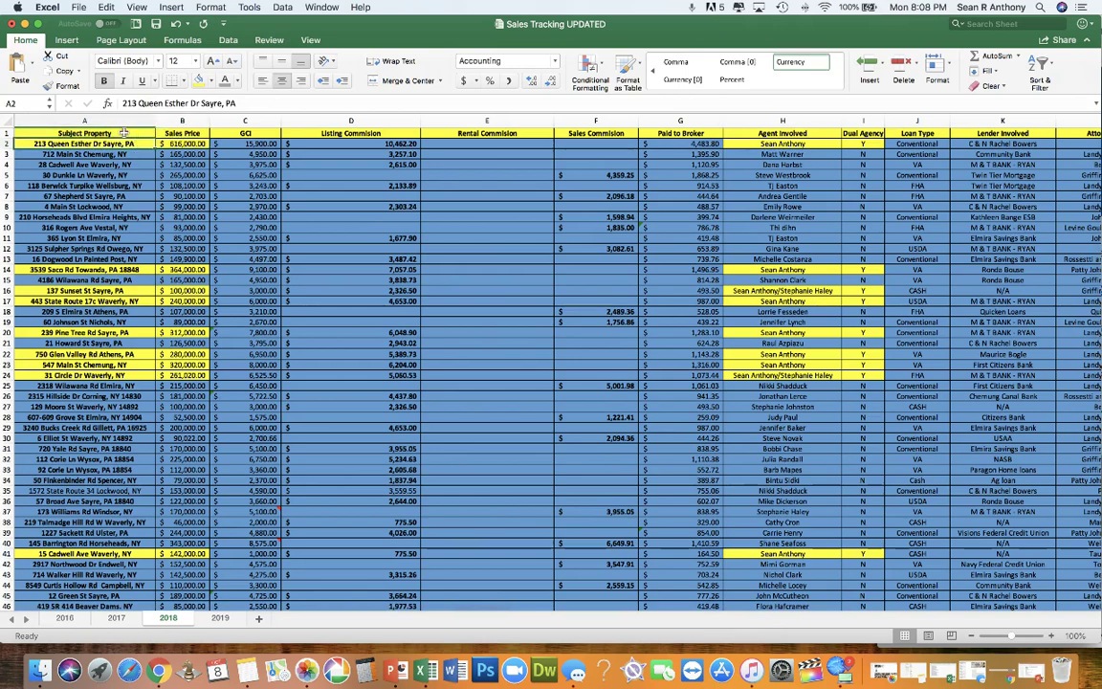
click(124, 133)
click(165, 133)
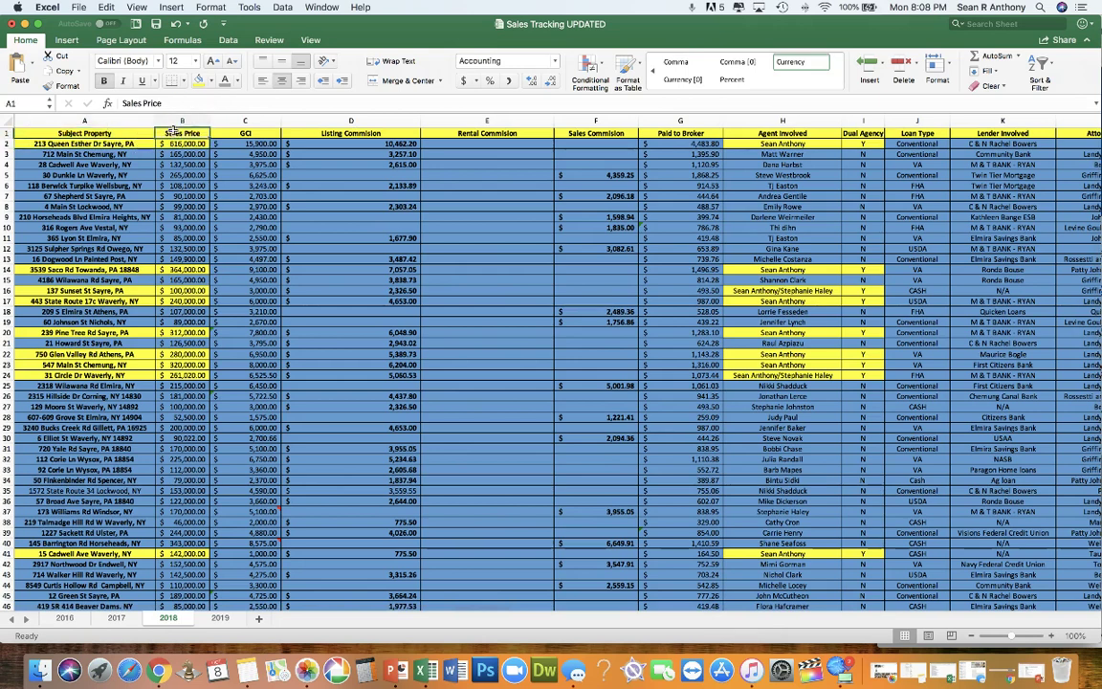
click(244, 133)
scroll(316, 124, right, 2)
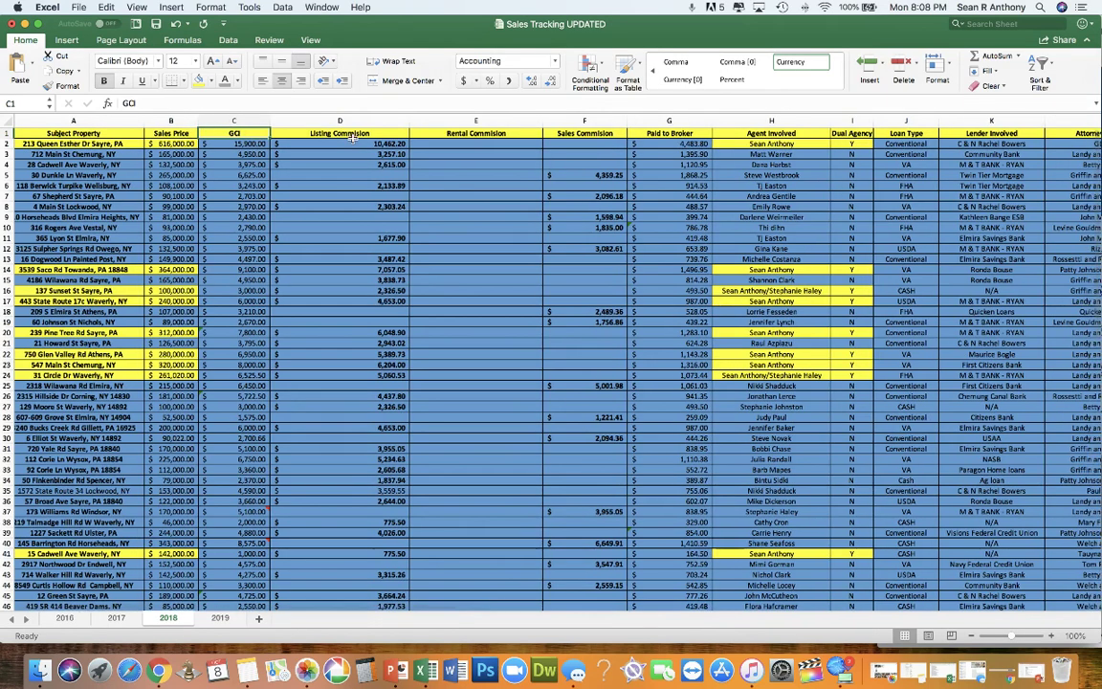
click(351, 133)
click(470, 134)
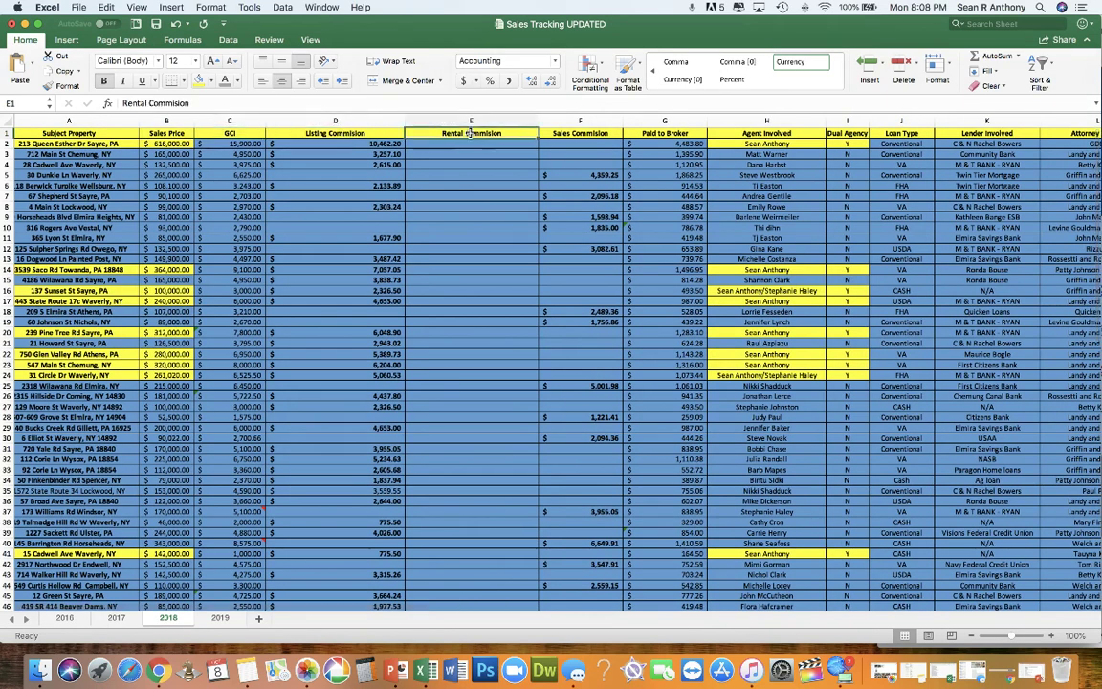
scroll(484, 148, left, 2)
click(593, 133)
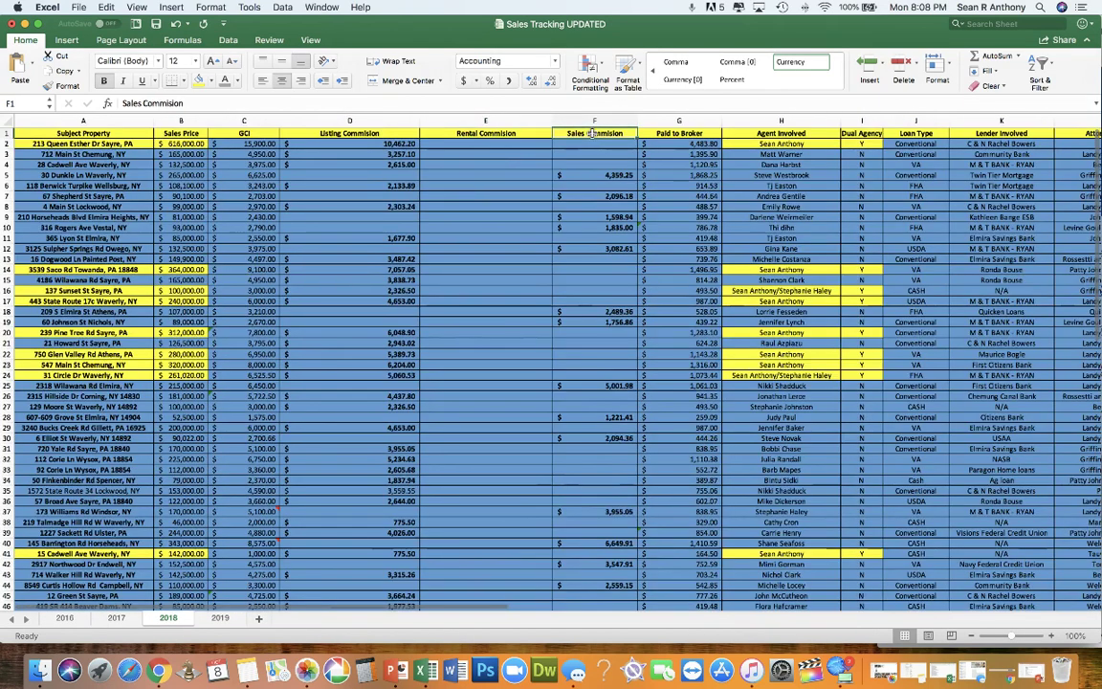
click(394, 153)
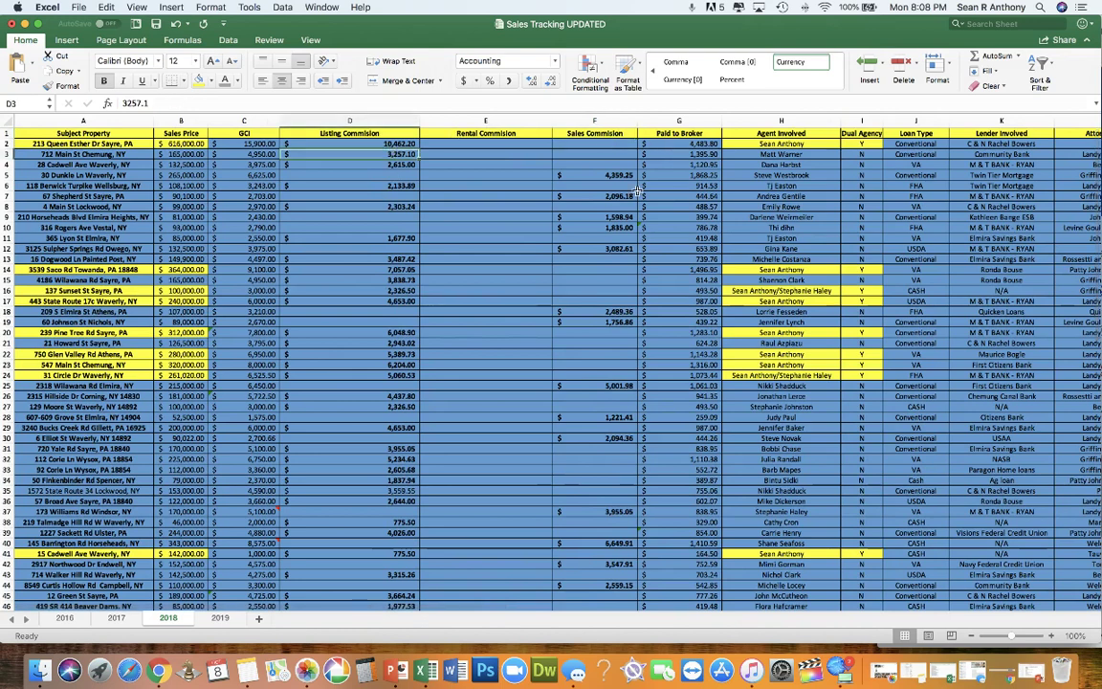
click(627, 204)
click(407, 185)
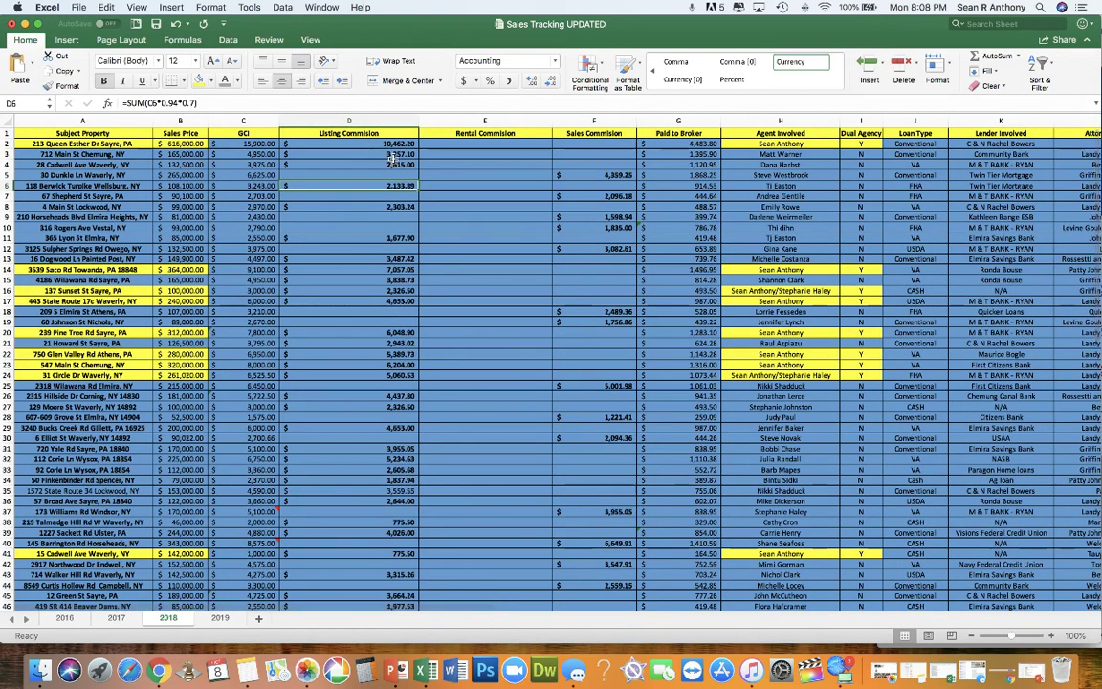
click(394, 163)
drag(395, 144, 402, 500)
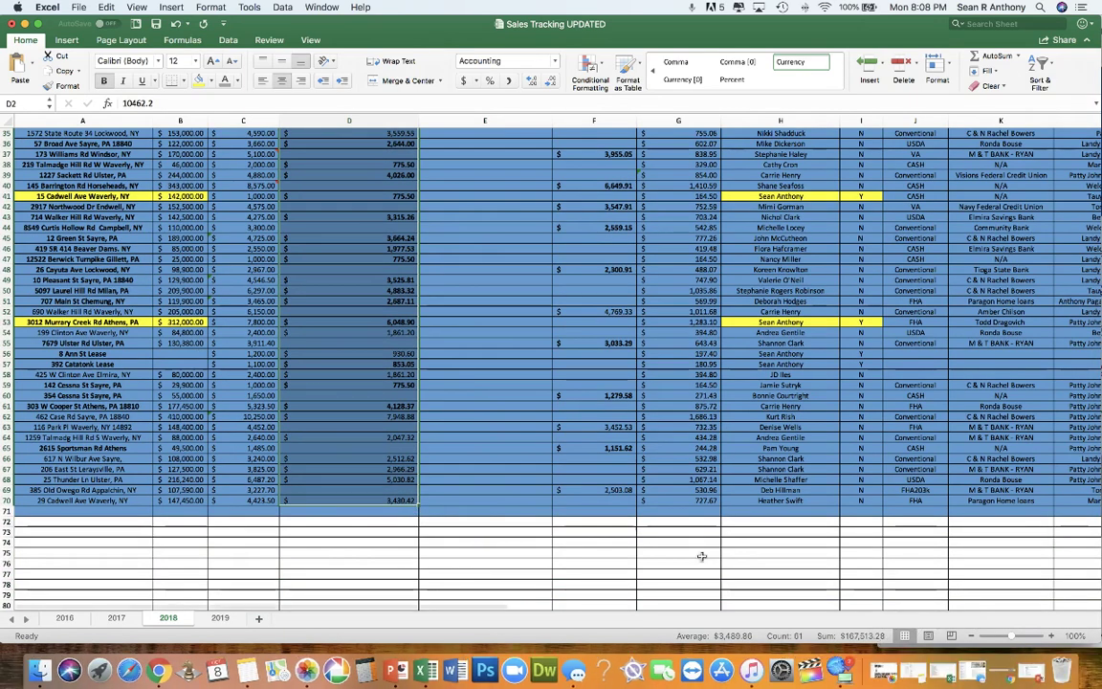
drag(621, 489, 589, 144)
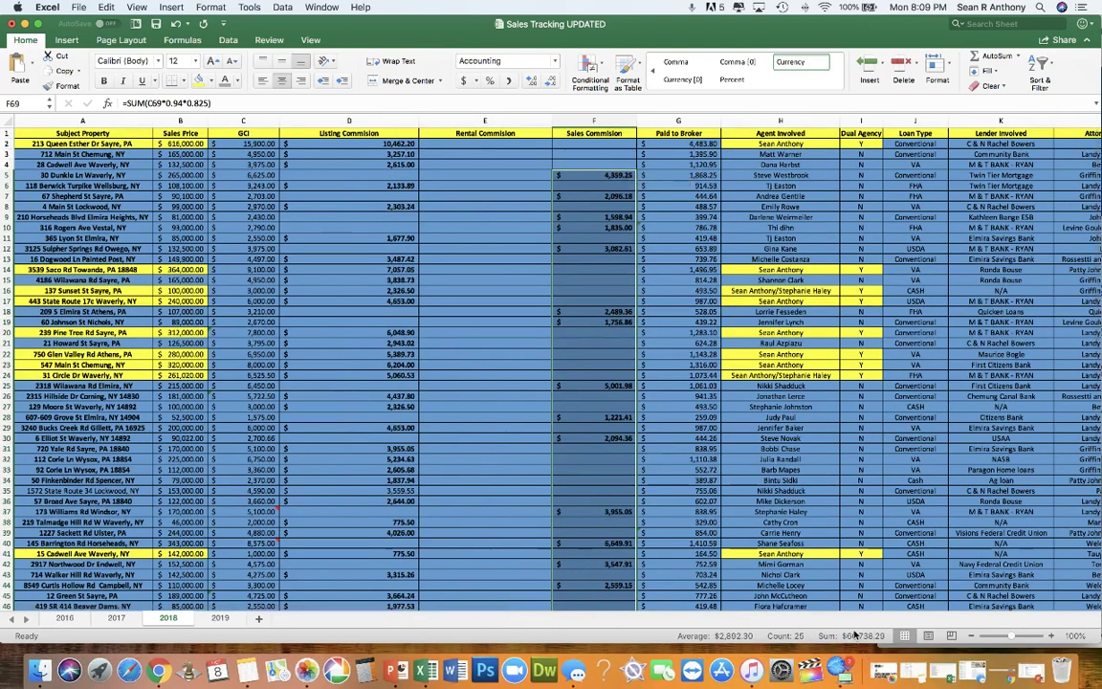
drag(378, 354, 409, 523)
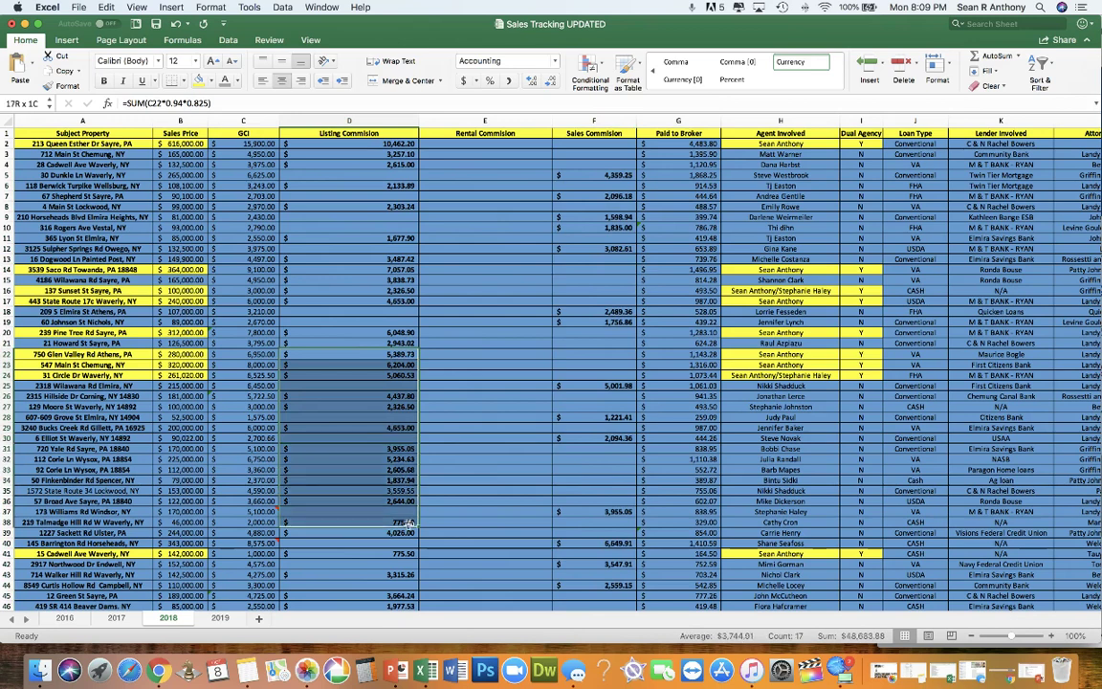
click(478, 417)
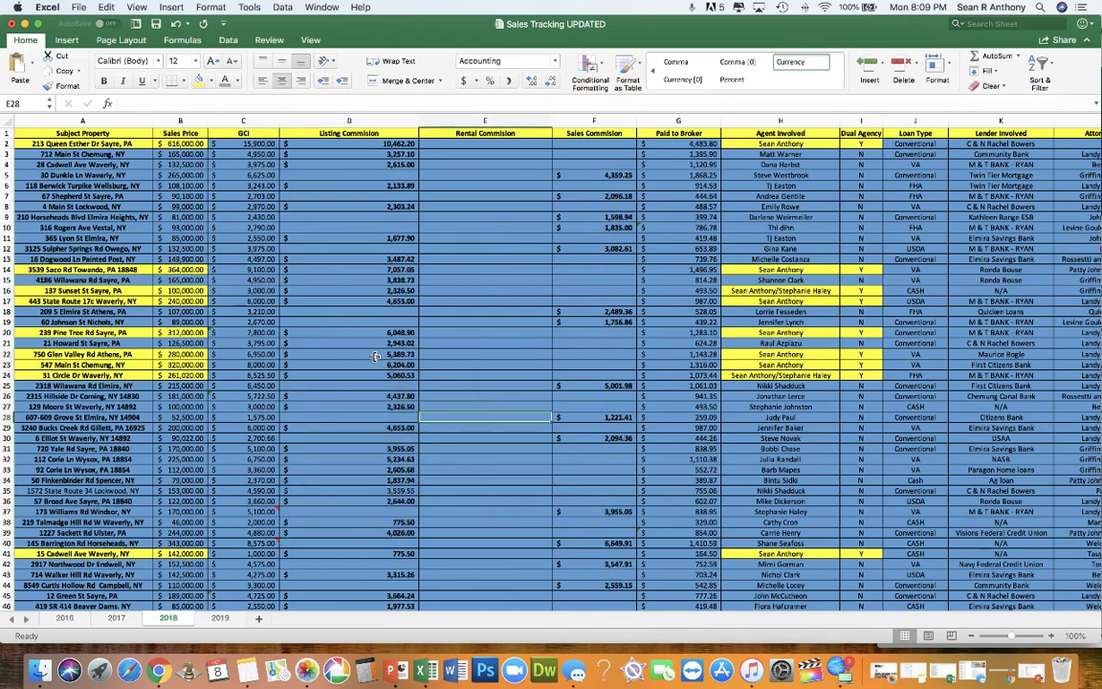
scroll(375, 356, left, 1)
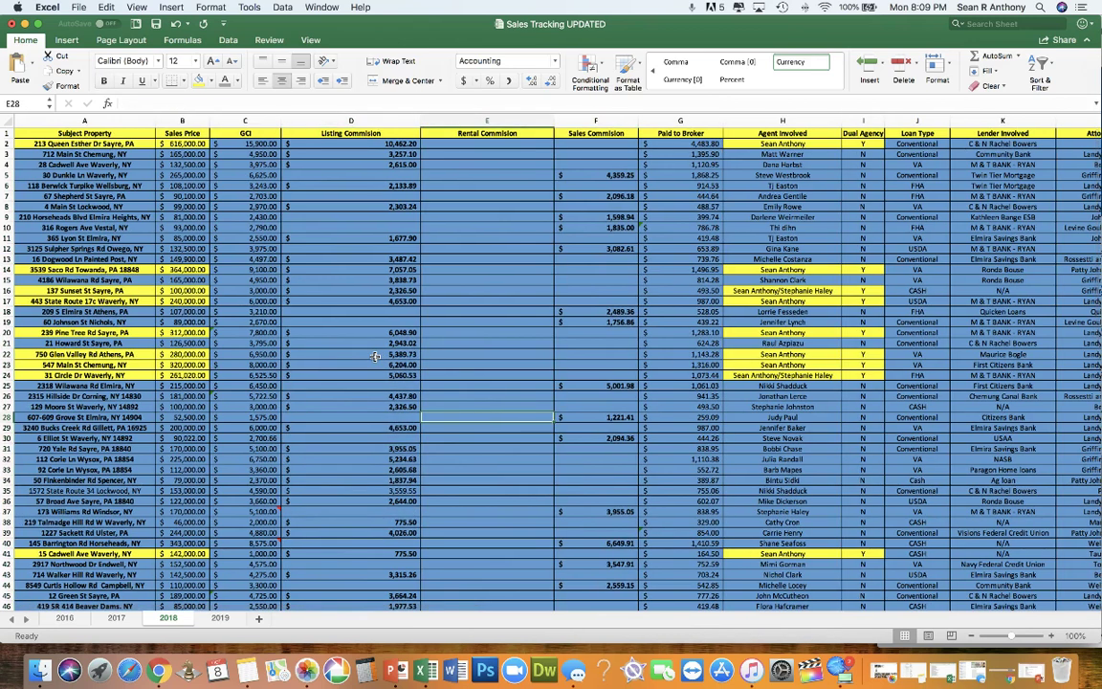
scroll(425, 388, down, 1)
scroll(425, 391, up, 1)
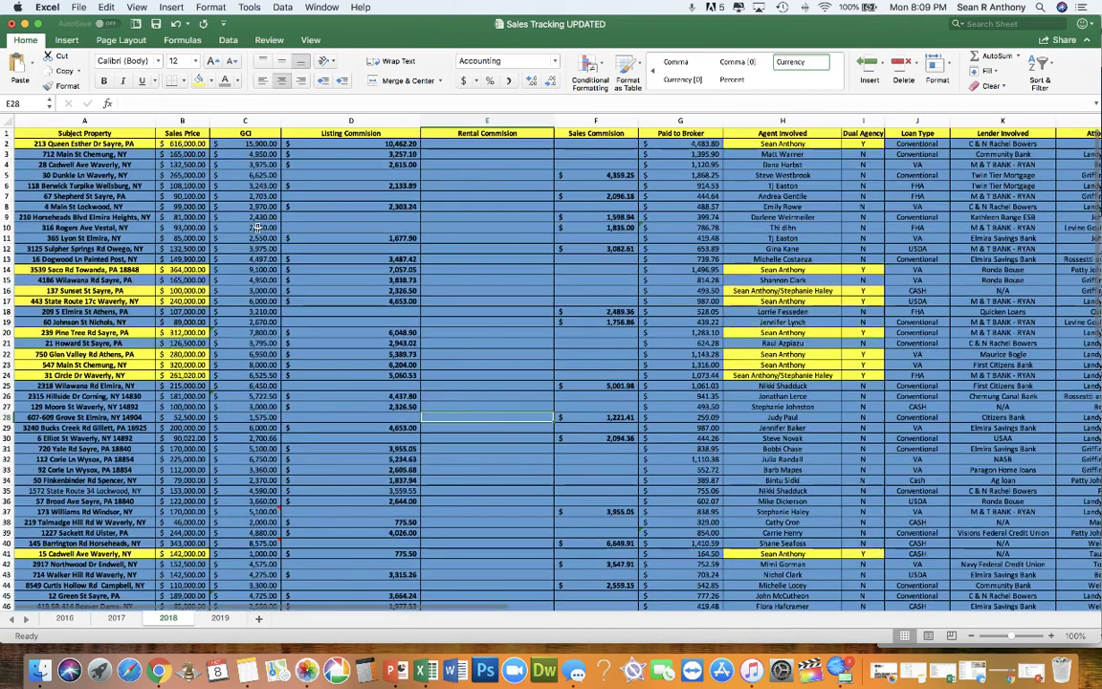
click(567, 121)
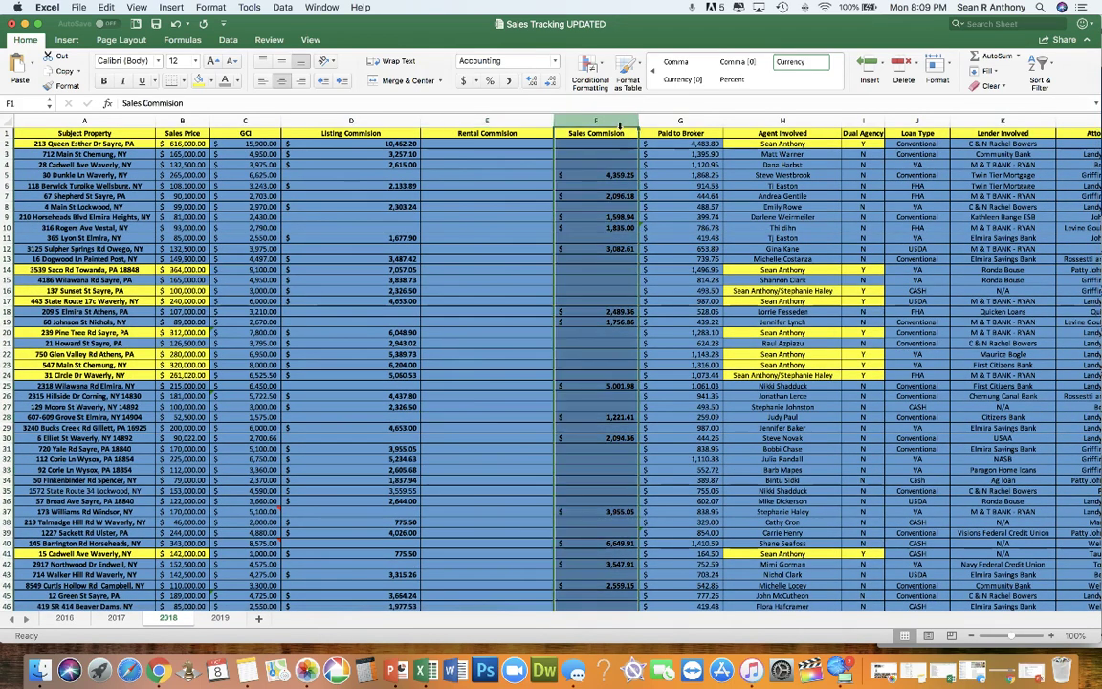
click(676, 133)
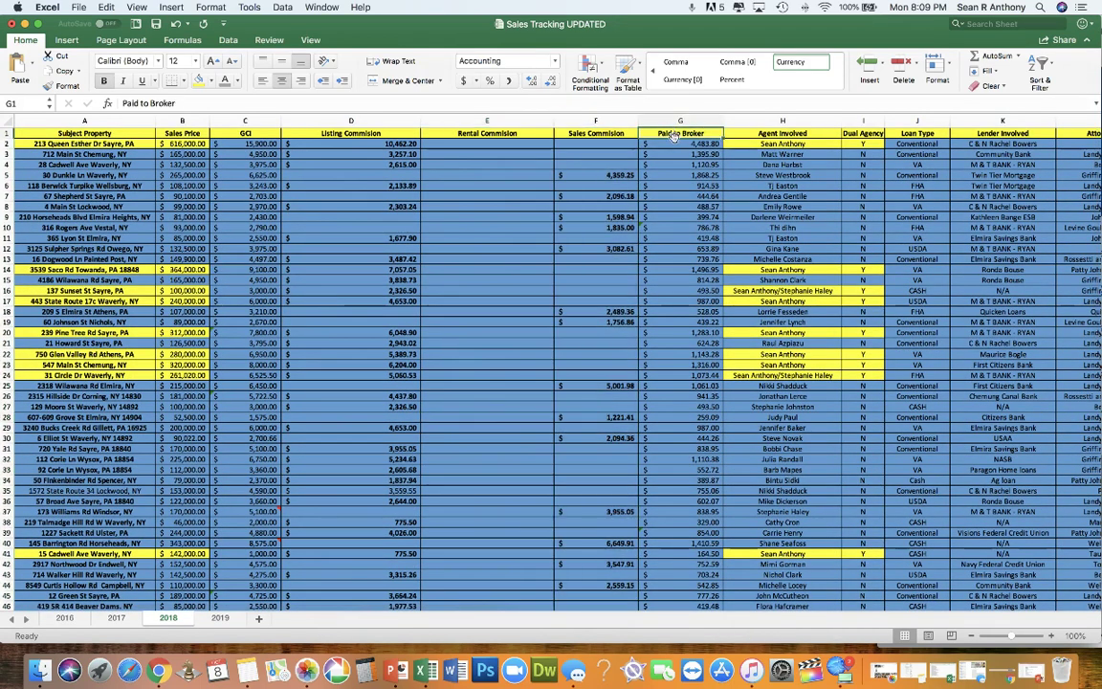
drag(675, 143, 693, 562)
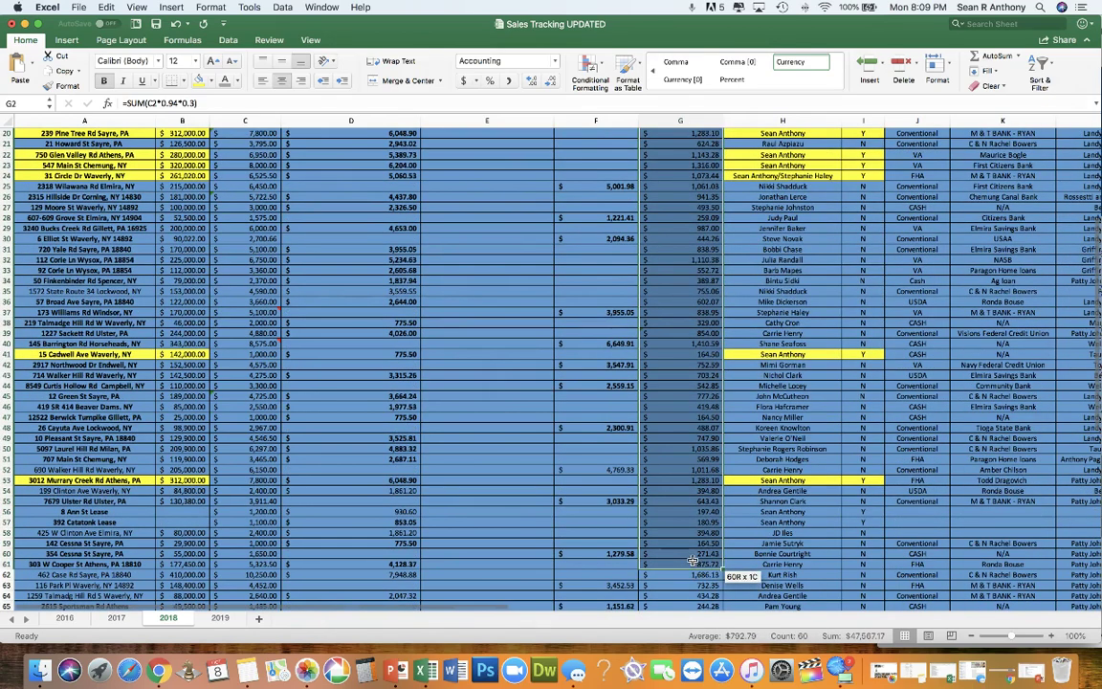
scroll(693, 561, up, 5)
click(683, 144)
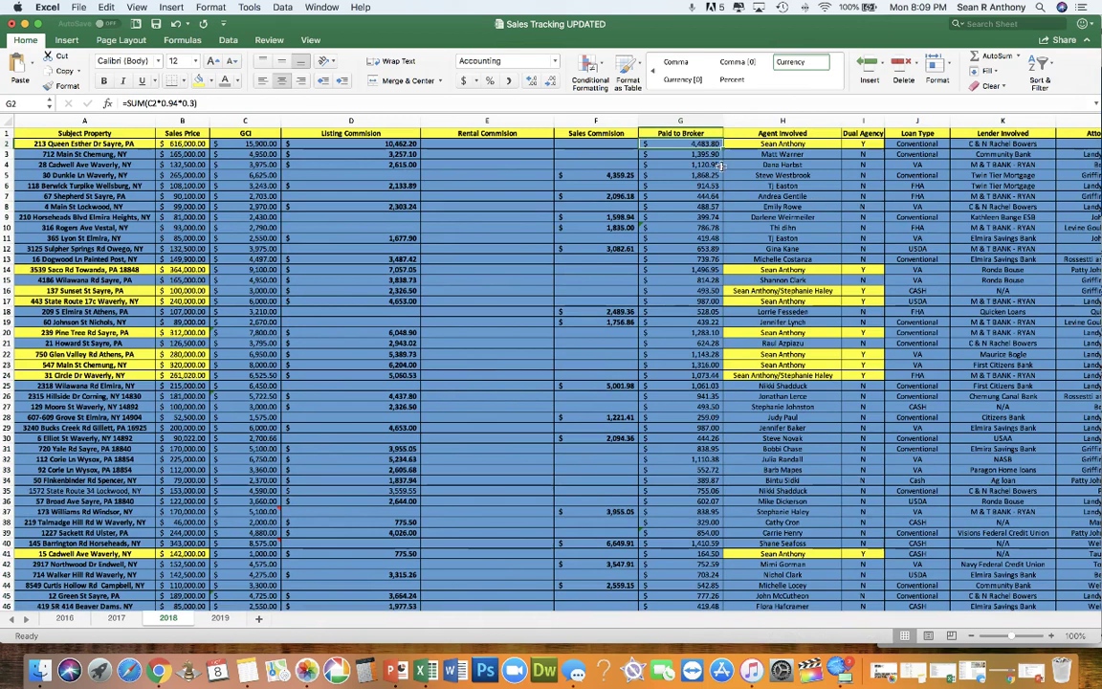
click(700, 271)
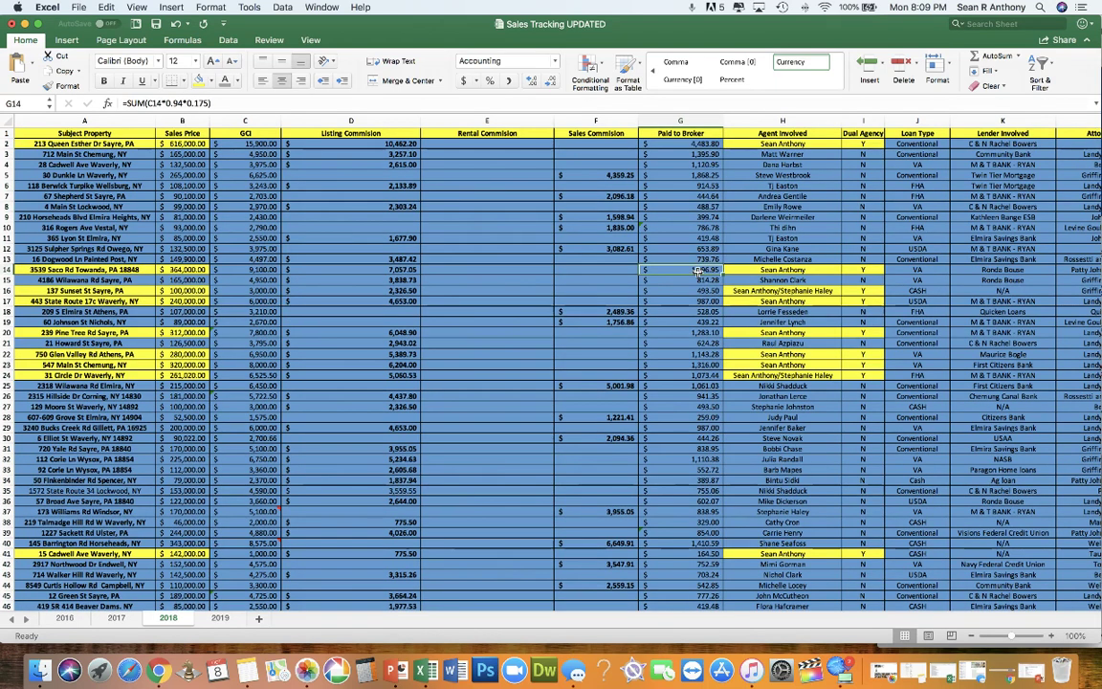
drag(704, 145, 721, 543)
click(792, 395)
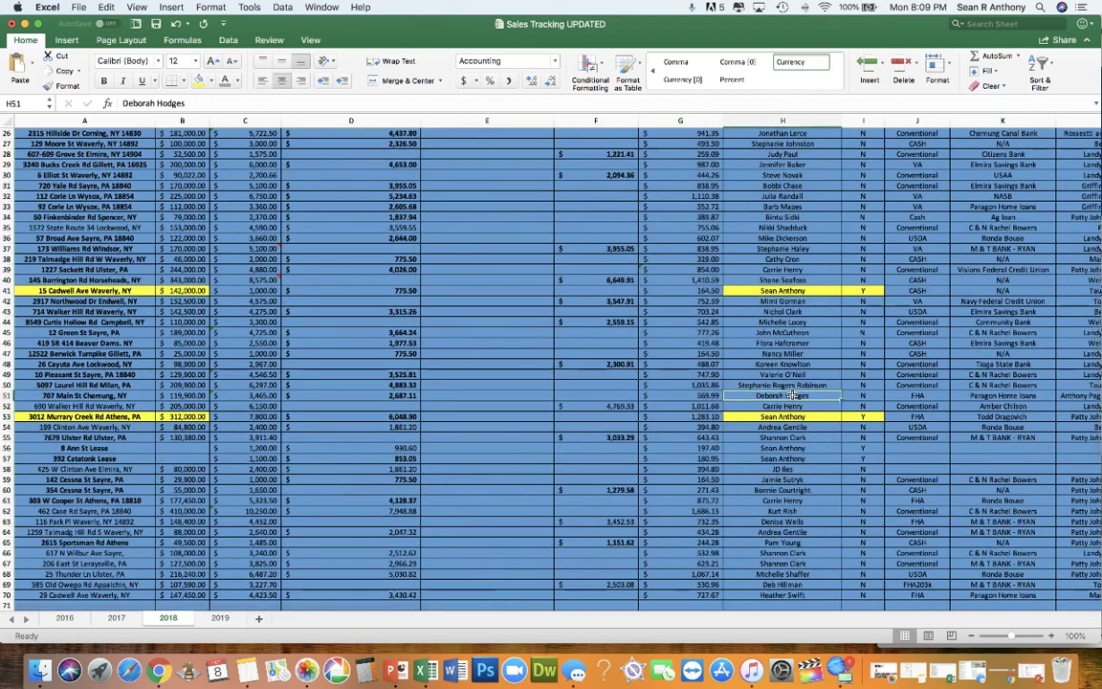
scroll(793, 396, up, 8)
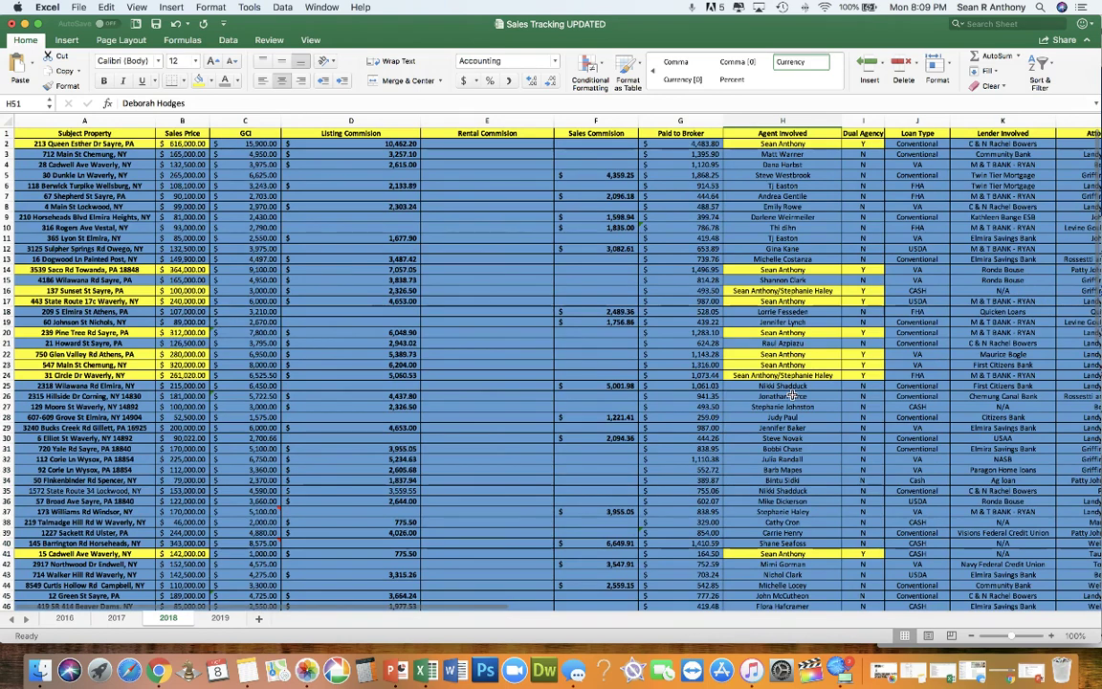
click(777, 145)
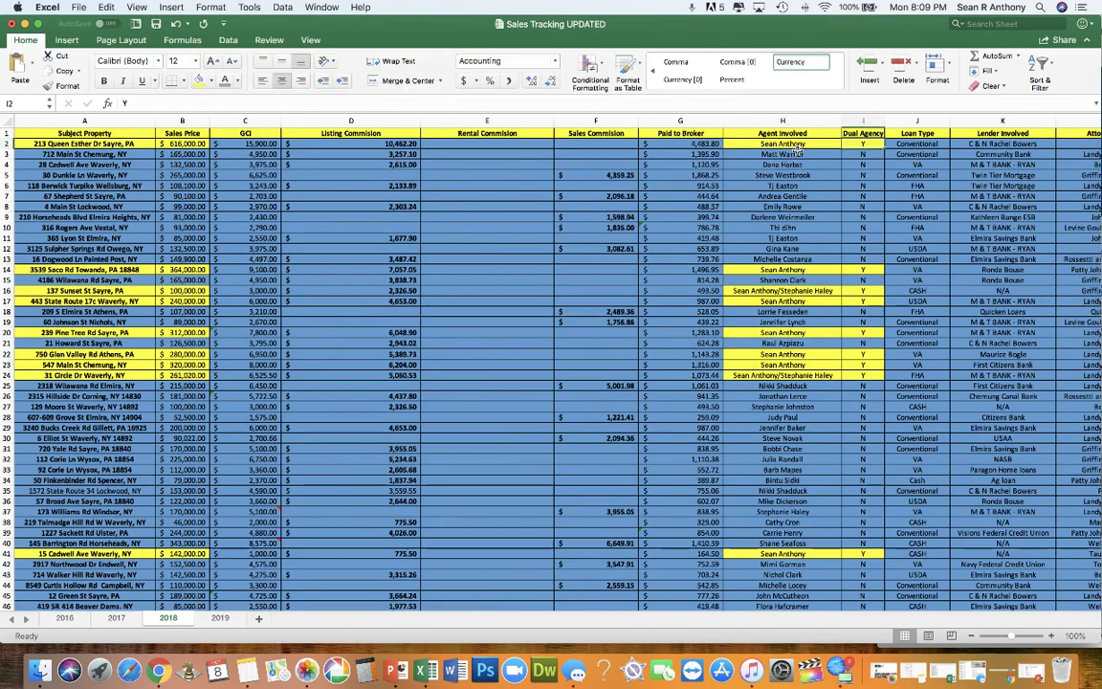
drag(783, 154, 804, 198)
click(797, 215)
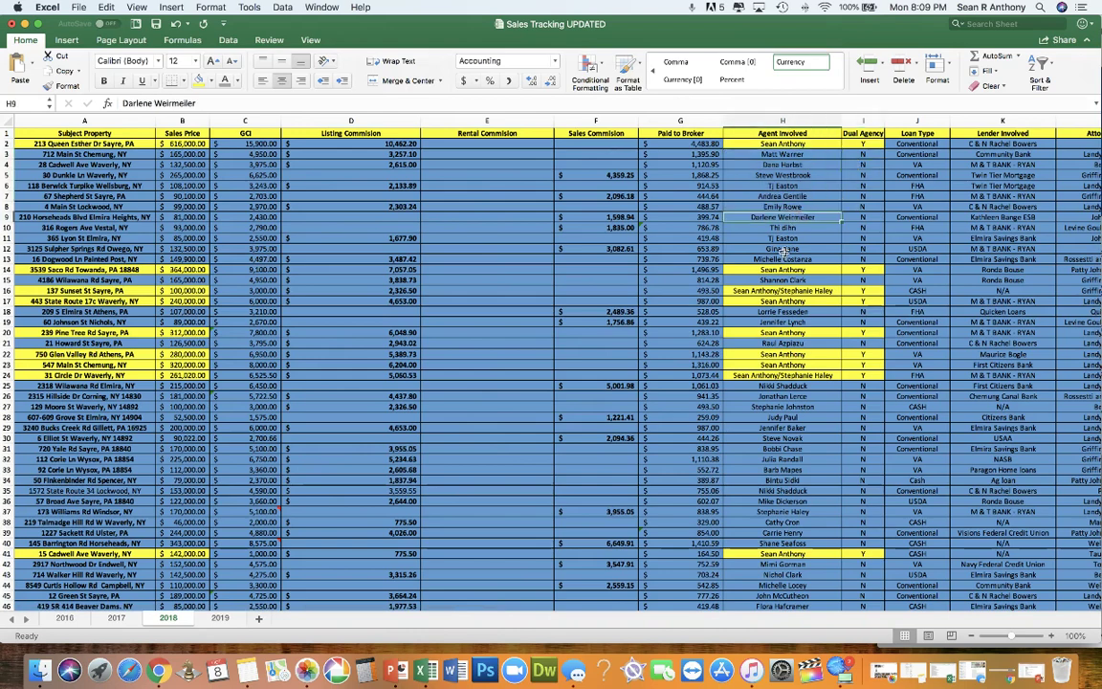
scroll(783, 251, down, 3)
scroll(778, 211, up, 3)
click(770, 154)
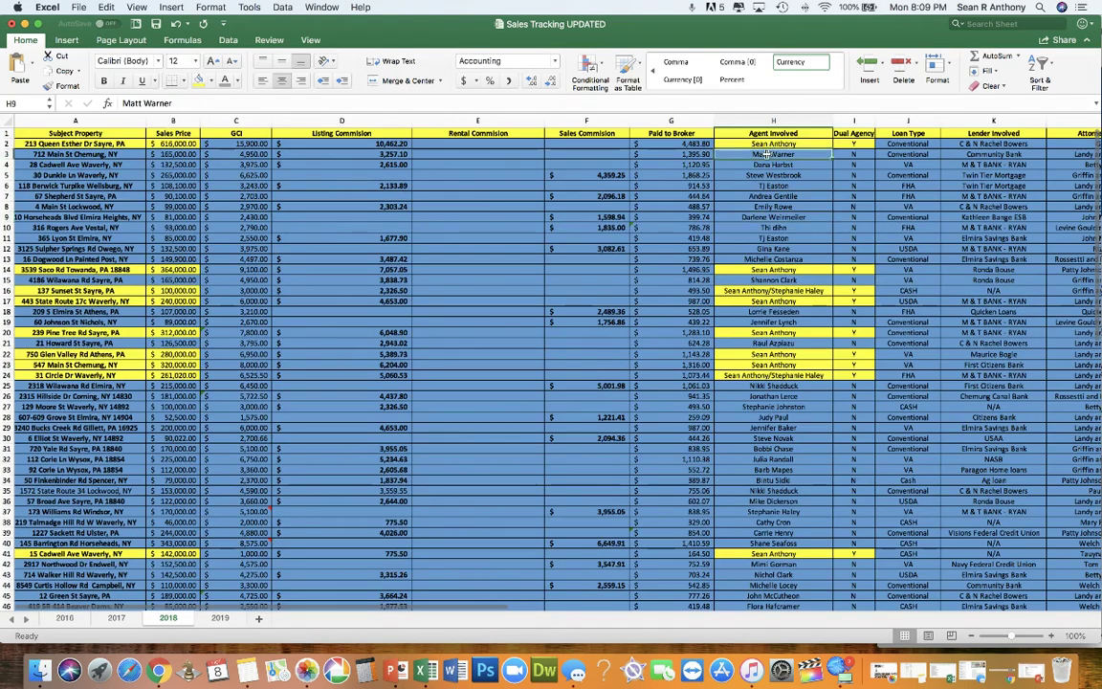
mouse_move(765, 154)
mouse_down()
mouse_move(780, 264)
mouse_move(761, 161)
mouse_up()
click(779, 258)
scroll(815, 201, right, 3)
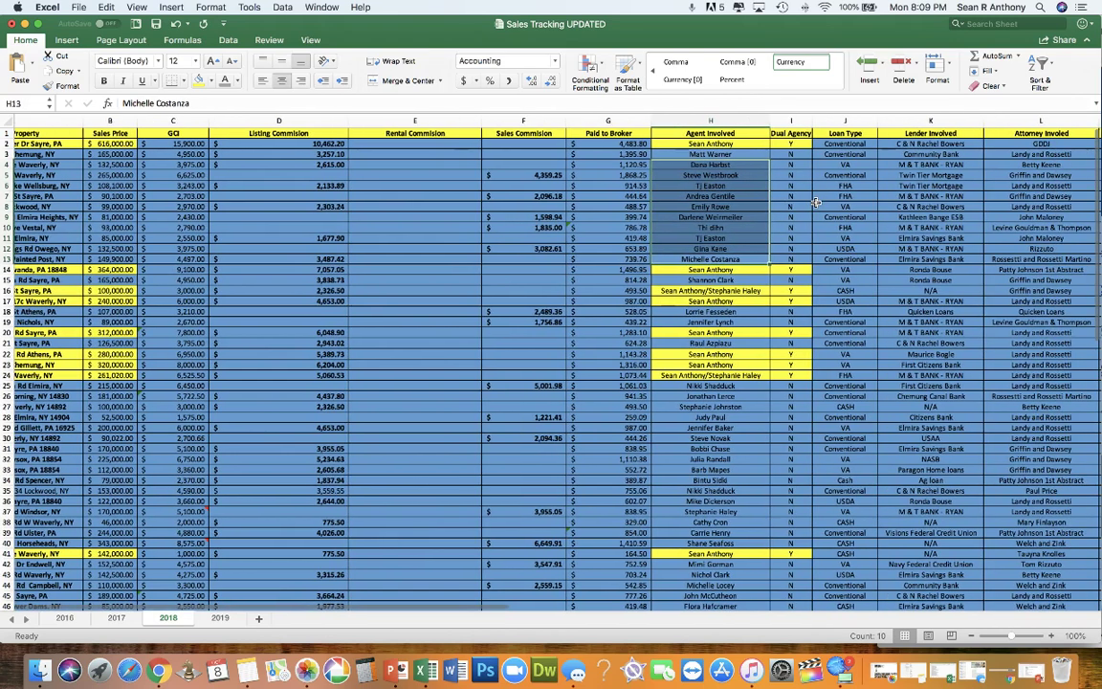
scroll(816, 202, right, 2)
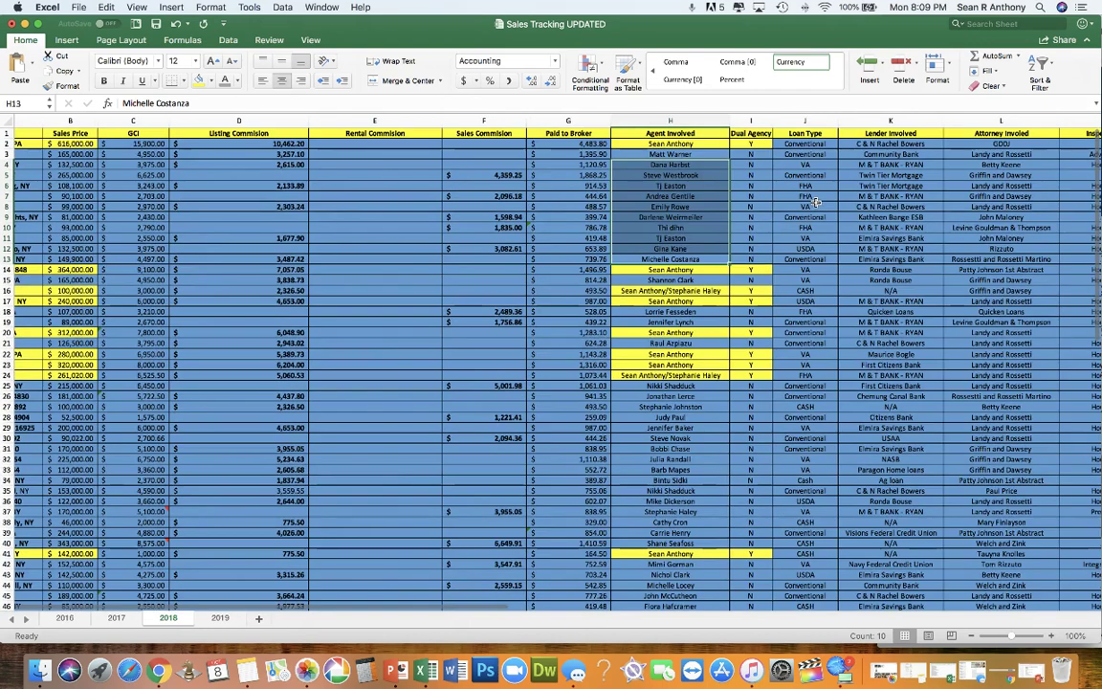
click(805, 134)
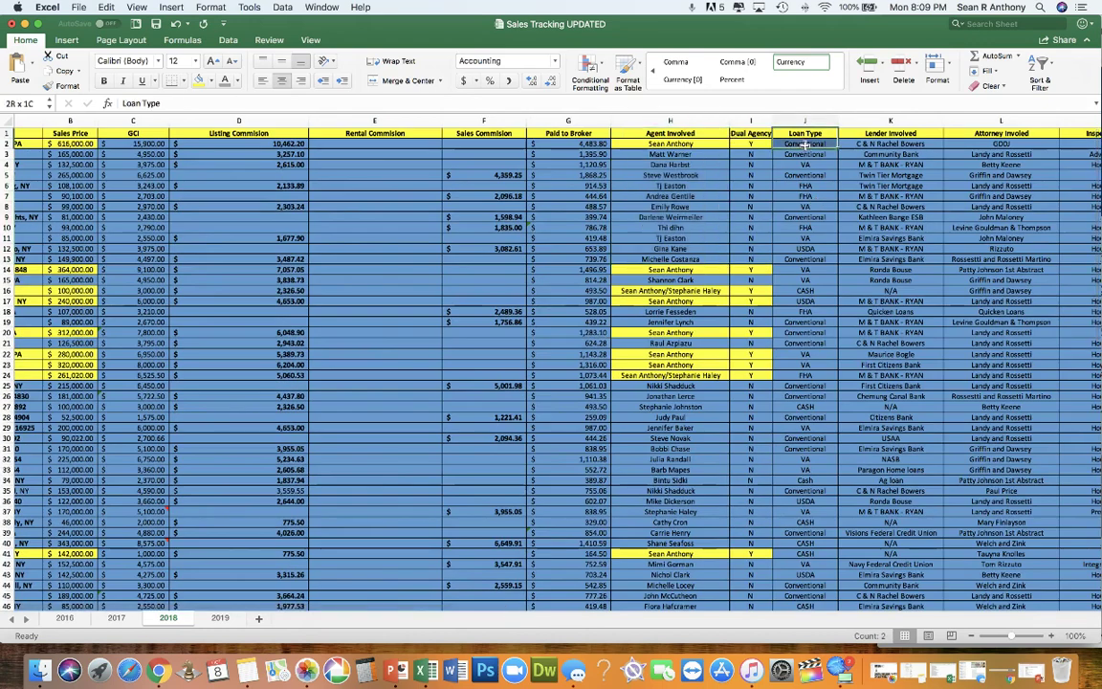
click(807, 205)
drag(890, 133, 886, 238)
scroll(882, 218, right, 3)
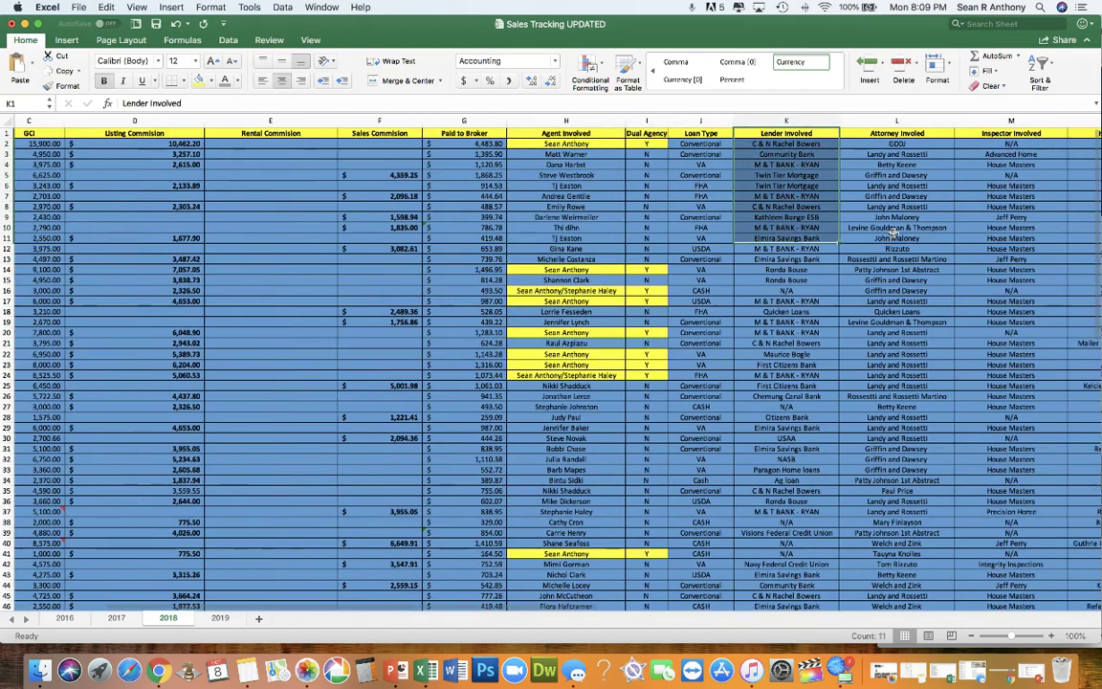
drag(868, 135, 881, 259)
scroll(882, 259, right, 5)
scroll(885, 260, right, 1)
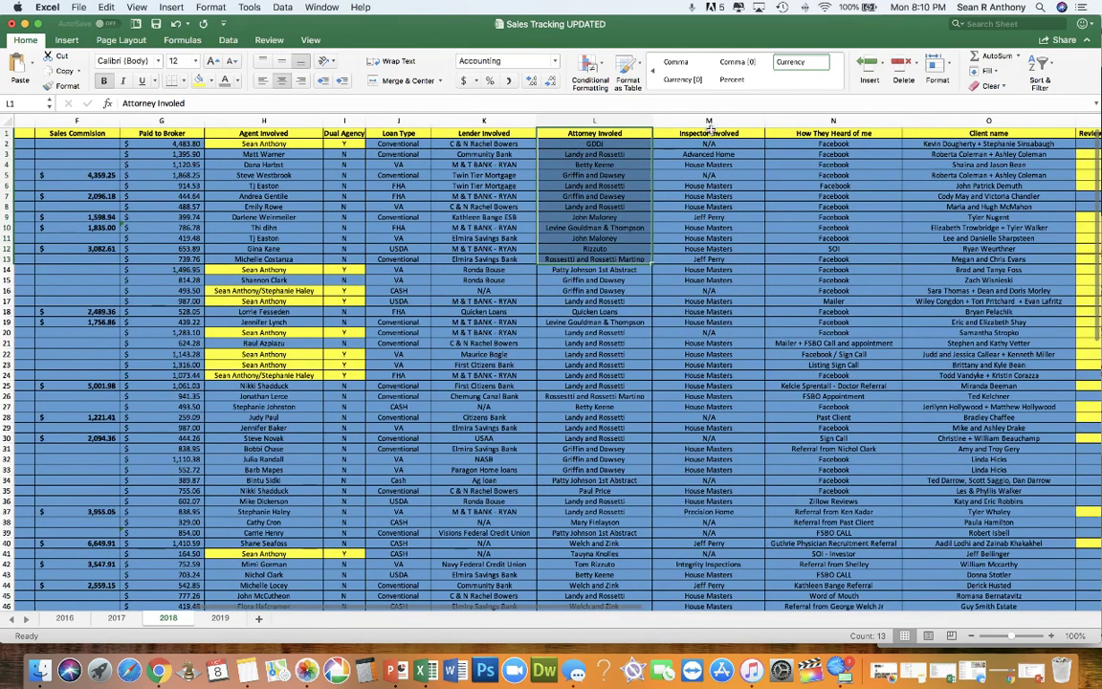
drag(709, 133, 723, 245)
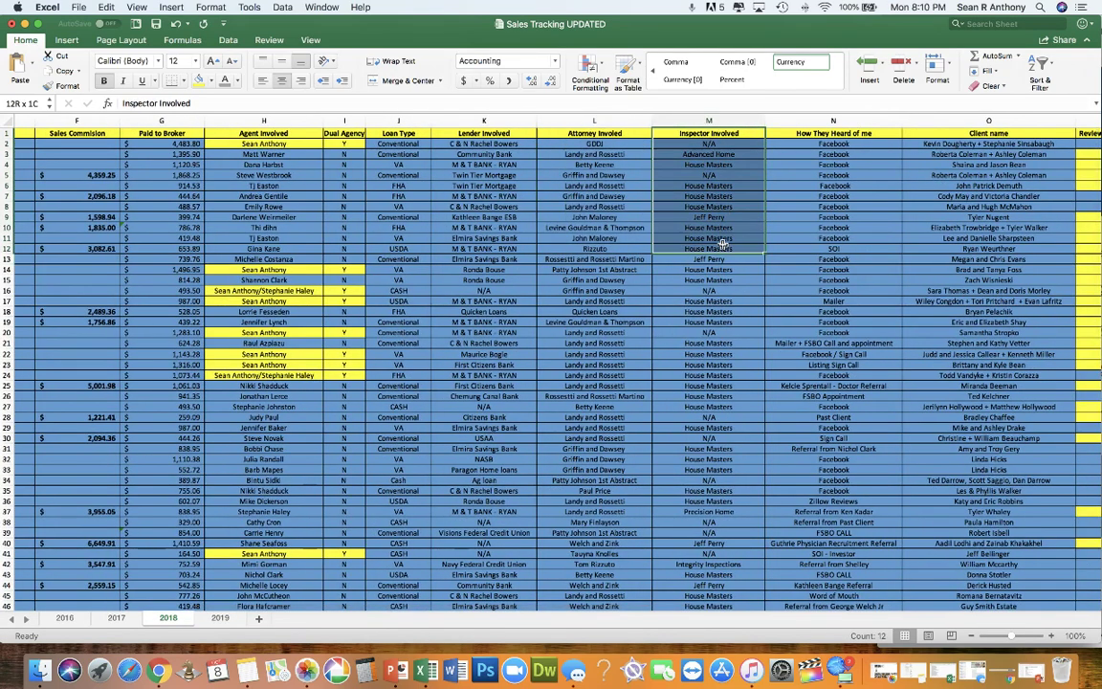
scroll(807, 158, right, 2)
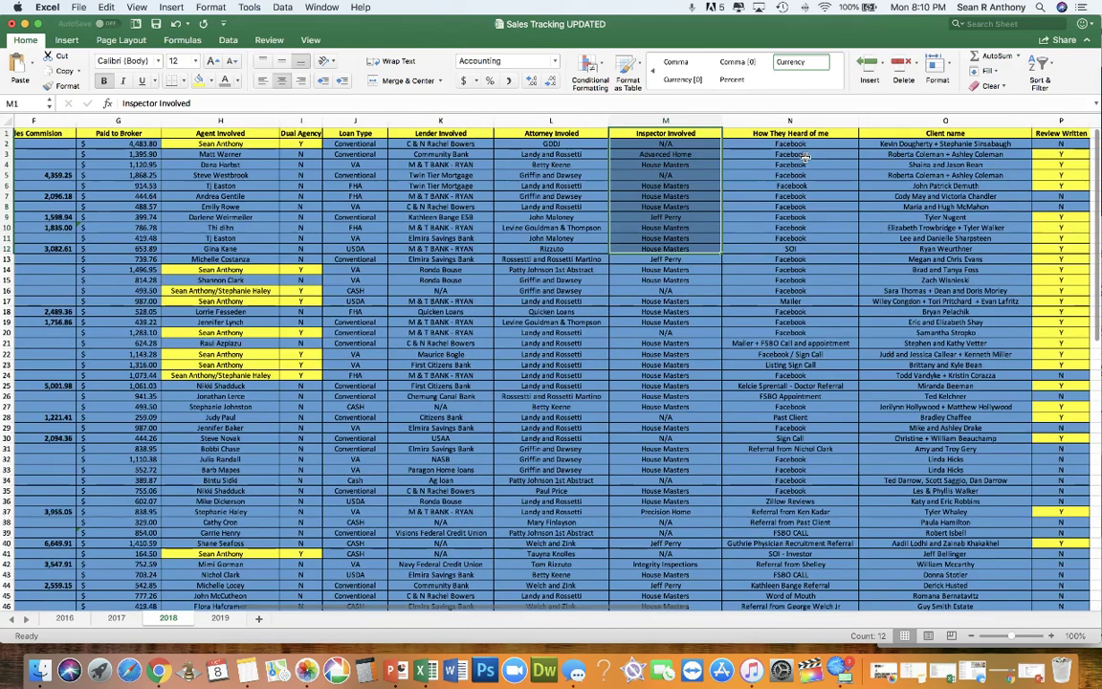
drag(803, 133, 780, 303)
drag(867, 133, 872, 237)
click(1061, 133)
scroll(1063, 134, right, 3)
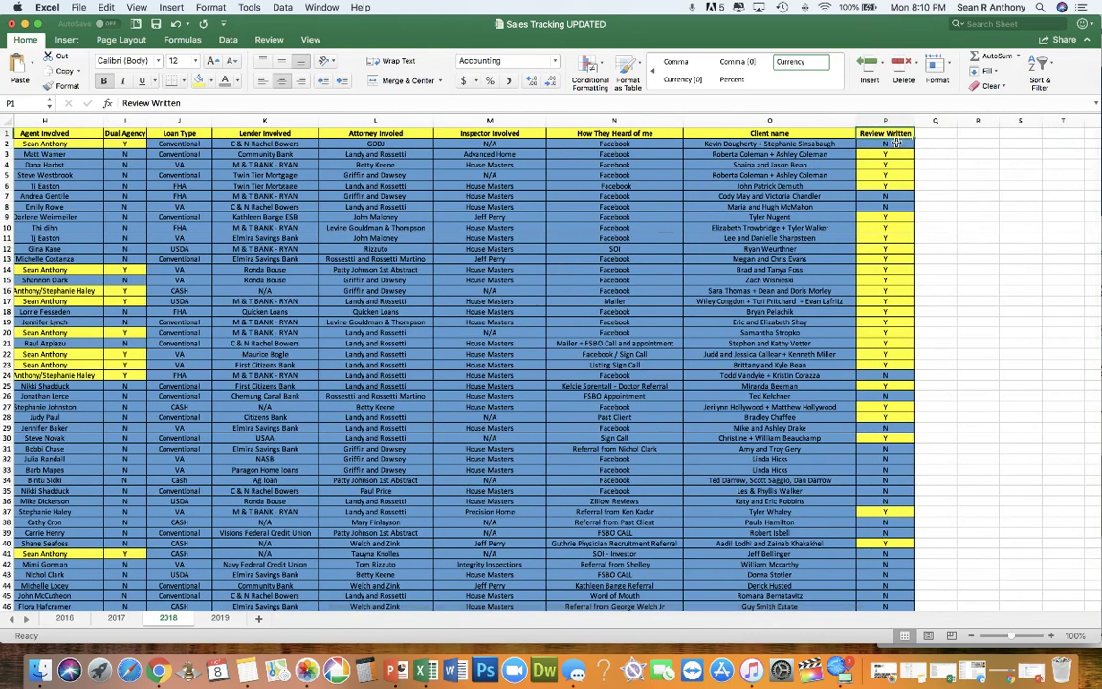
drag(890, 133, 919, 655)
click(698, 514)
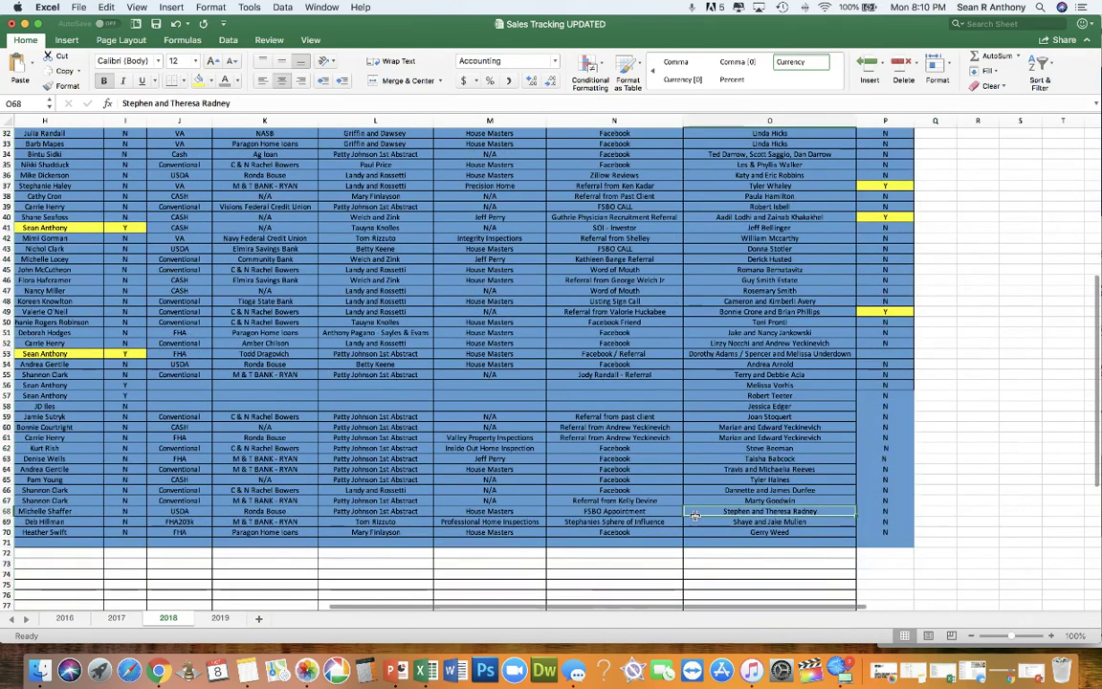
scroll(696, 516, left, 10)
scroll(696, 516, up, 10)
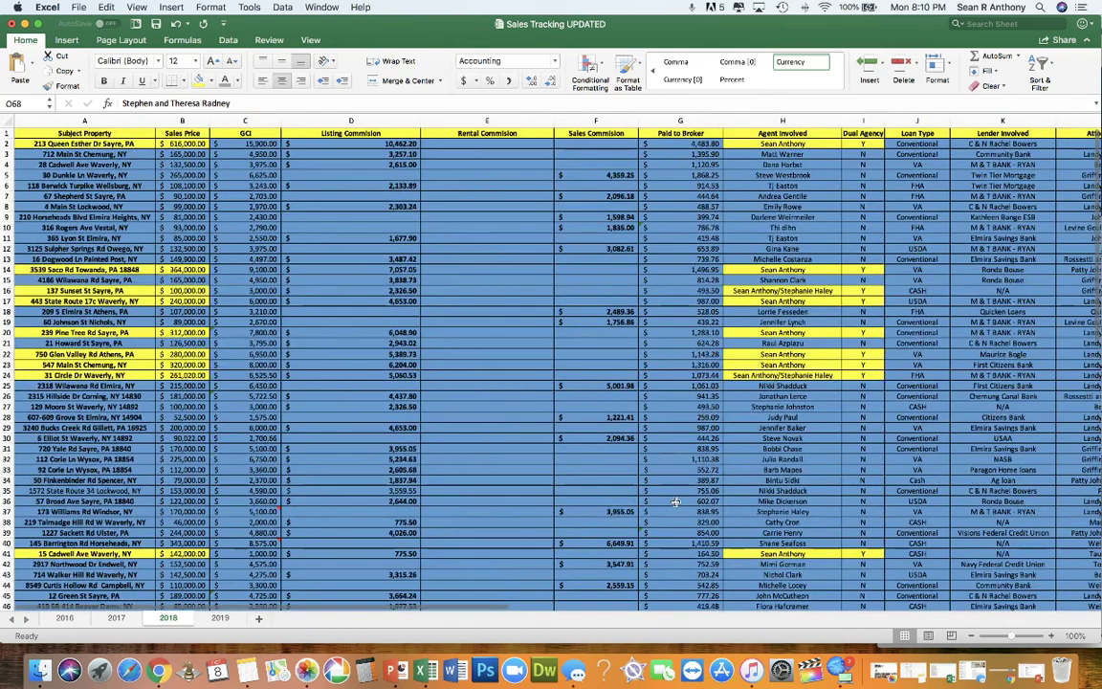
Step: Save the workbook, select the top table rows and Client name entries, then save and close it
click(156, 24)
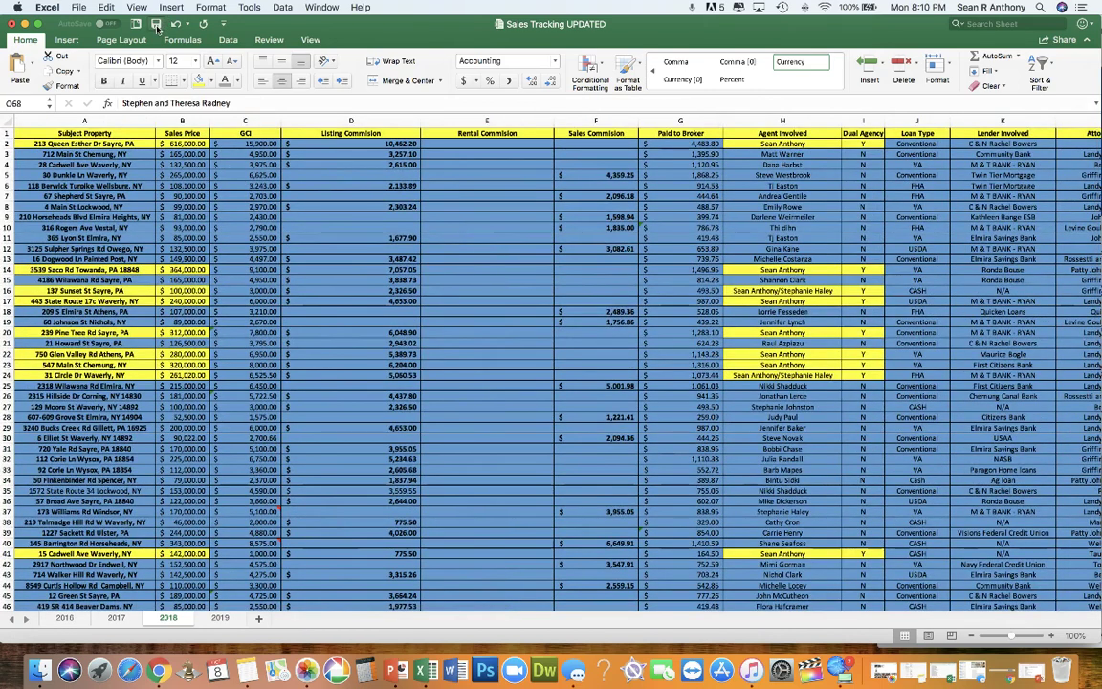
drag(89, 132, 986, 133)
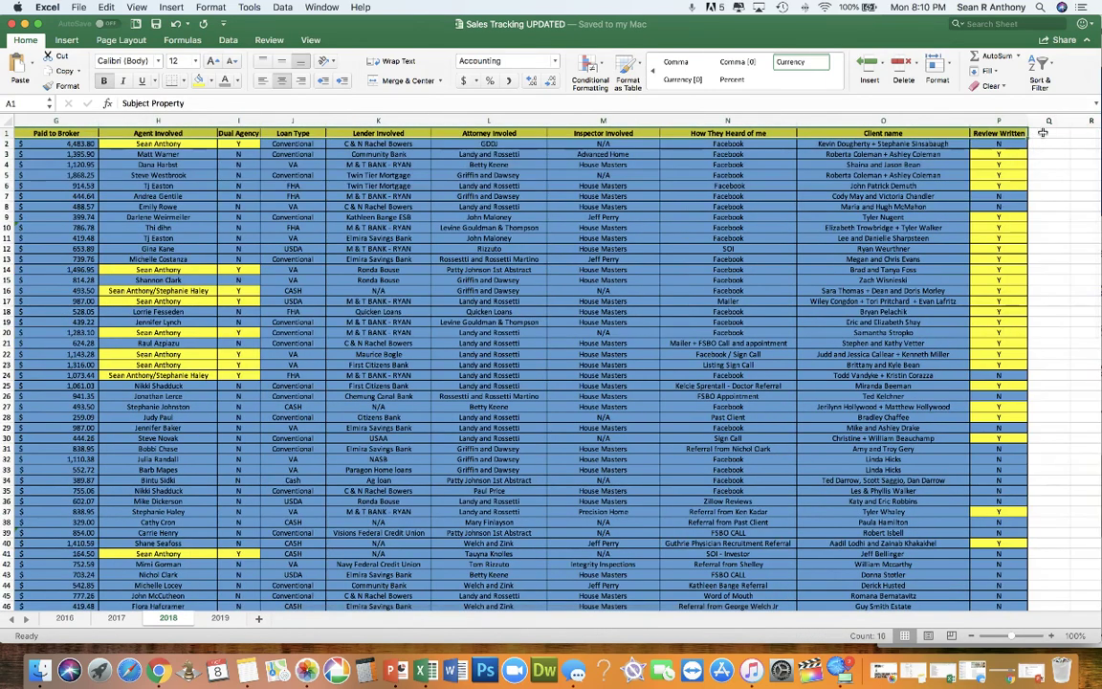
scroll(799, 232, left, 6)
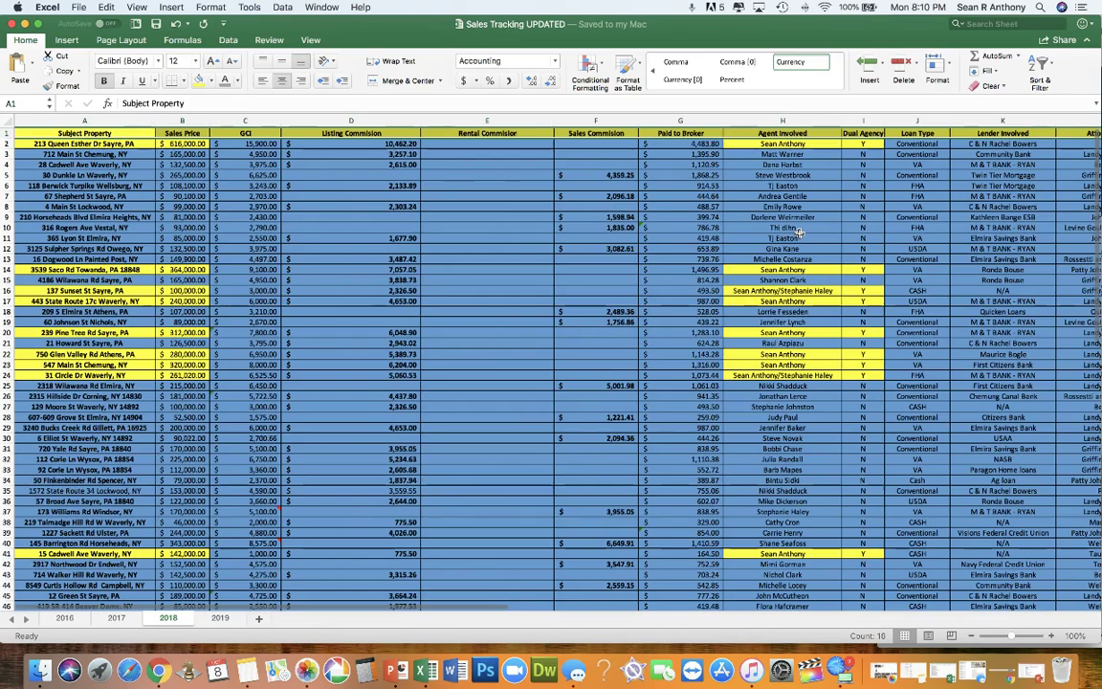
click(459, 177)
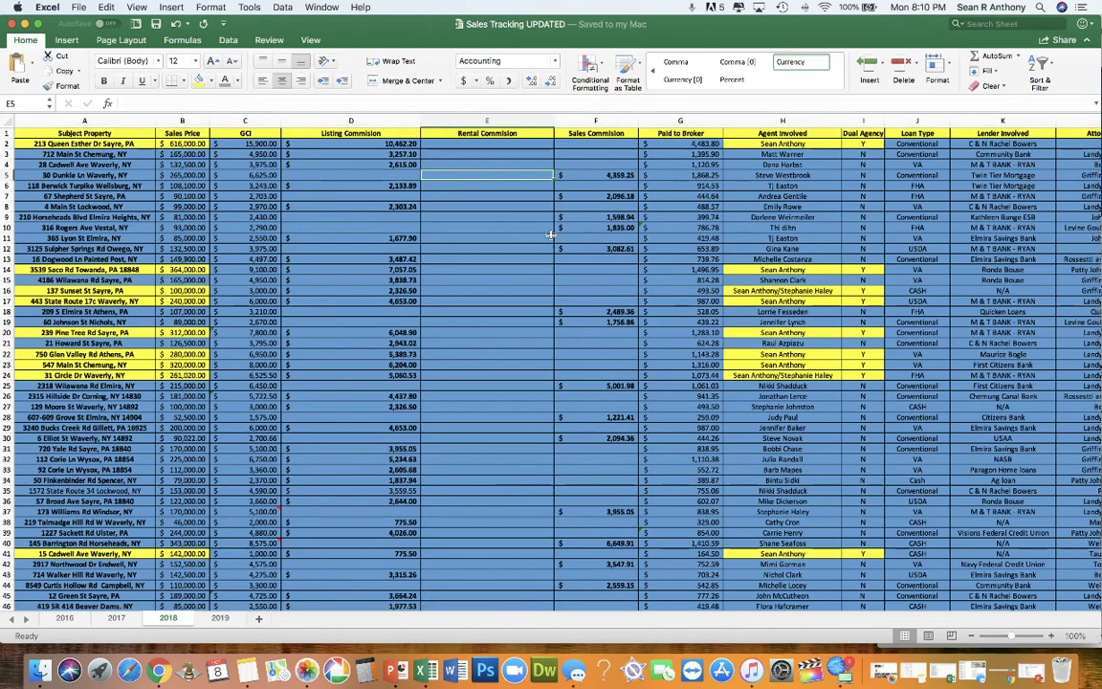
scroll(552, 234, right, 10)
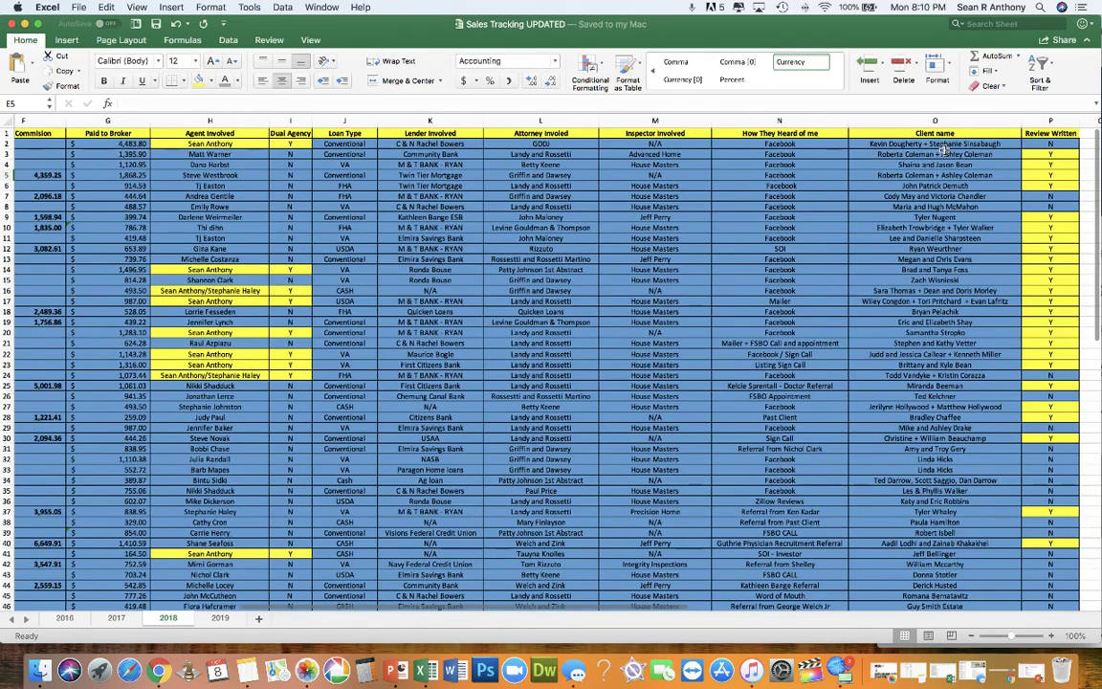
drag(943, 148, 986, 544)
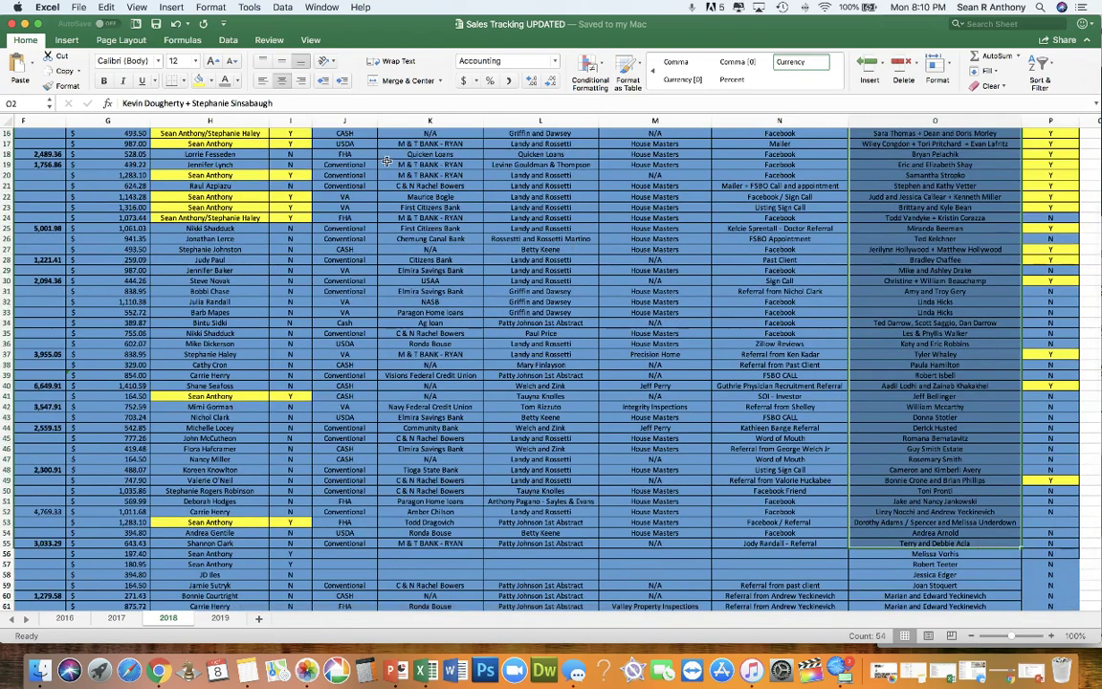
click(157, 23)
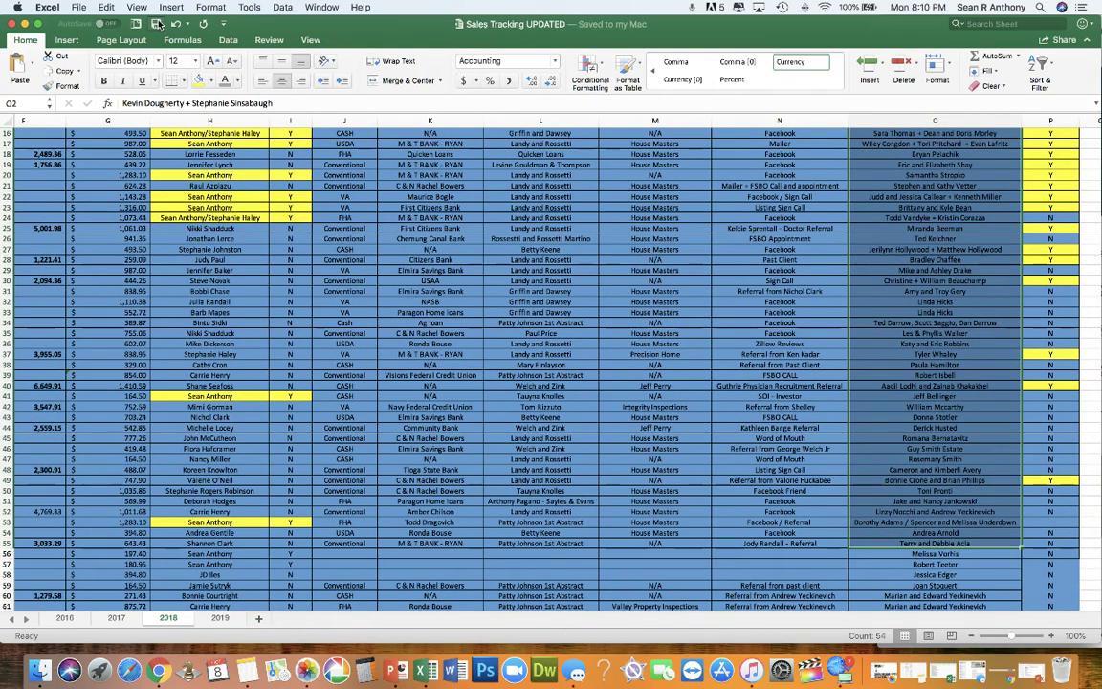
click(11, 23)
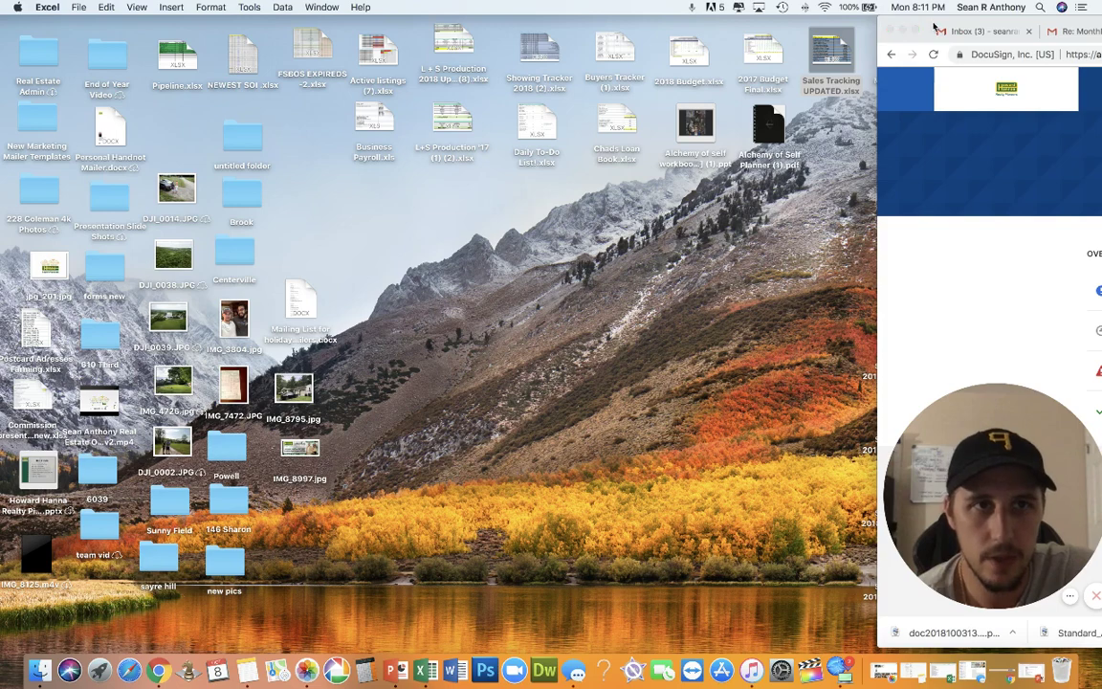
Step: Drag the Chrome DocuSign window into full view, then switch to the PowerPoint presentation
drag(935, 27, 60, 17)
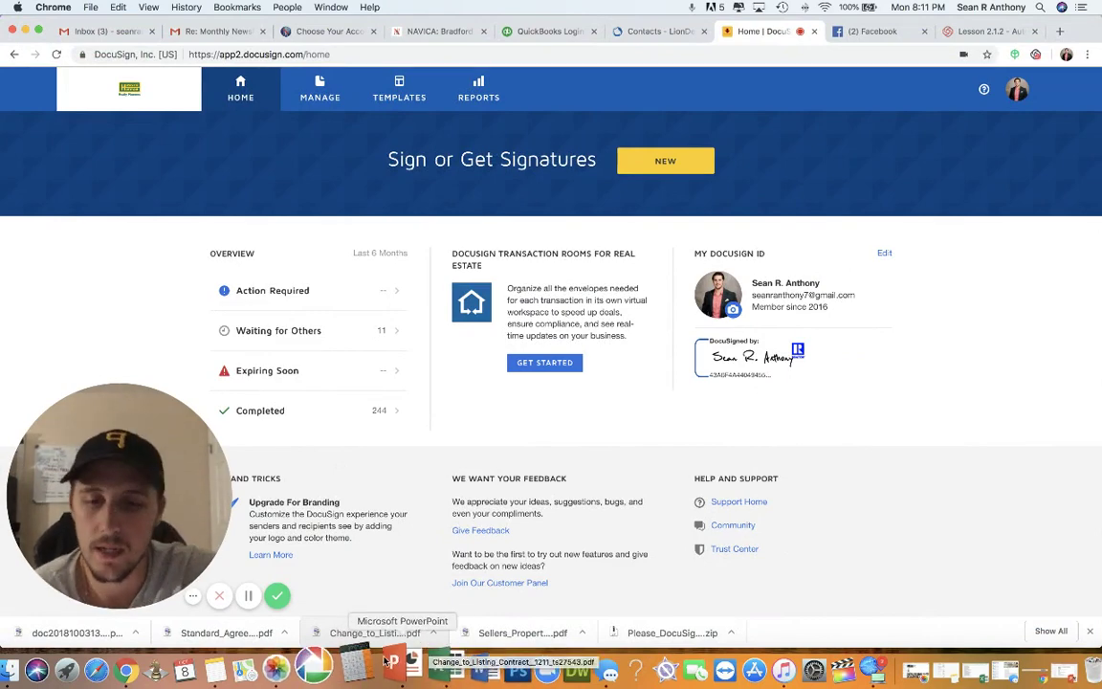
click(384, 662)
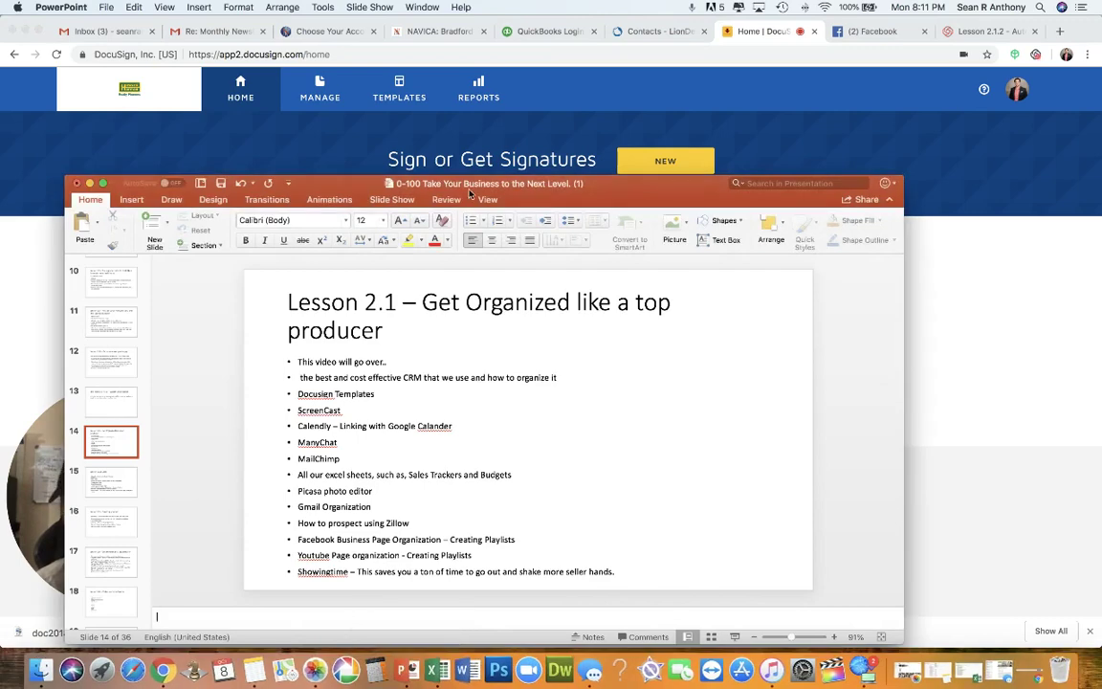
Step: Reposition the PowerPoint window, highlight the 'Picasa photo editor' bullet, then launch Picasa
drag(470, 194, 724, 70)
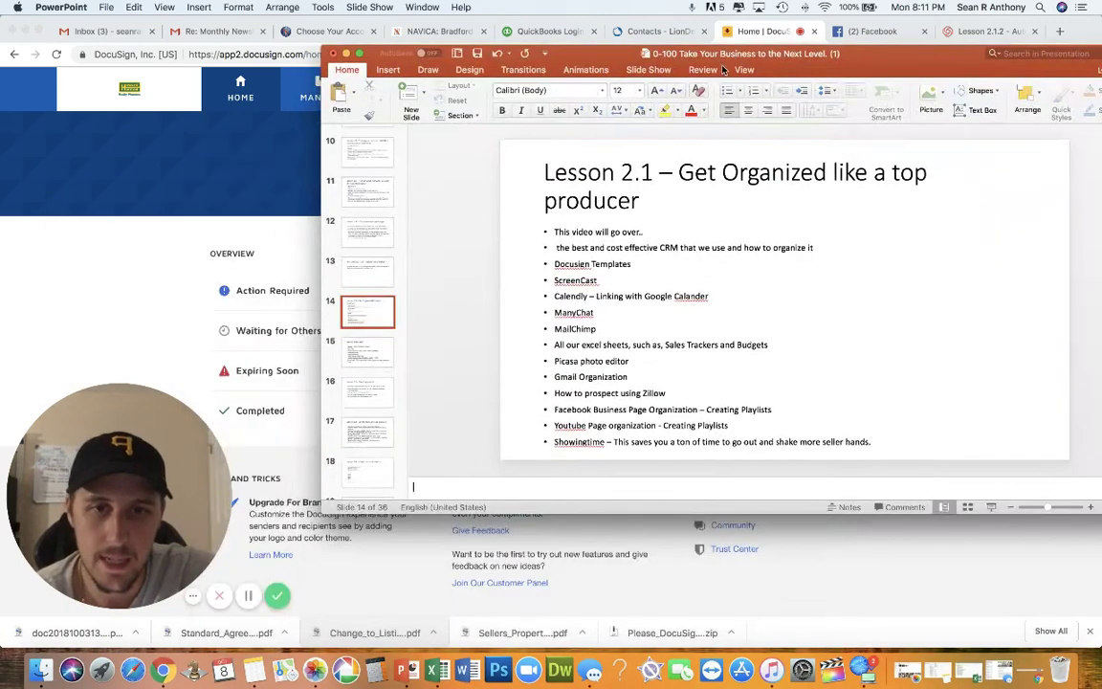
drag(631, 363, 567, 357)
click(640, 351)
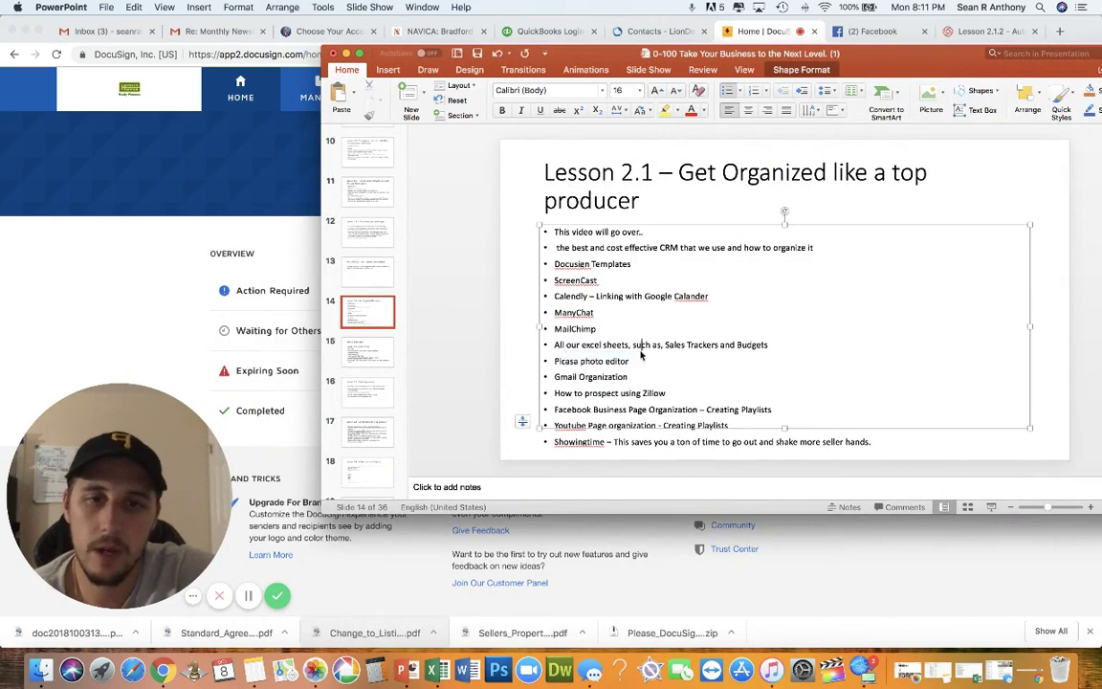
drag(634, 373, 565, 359)
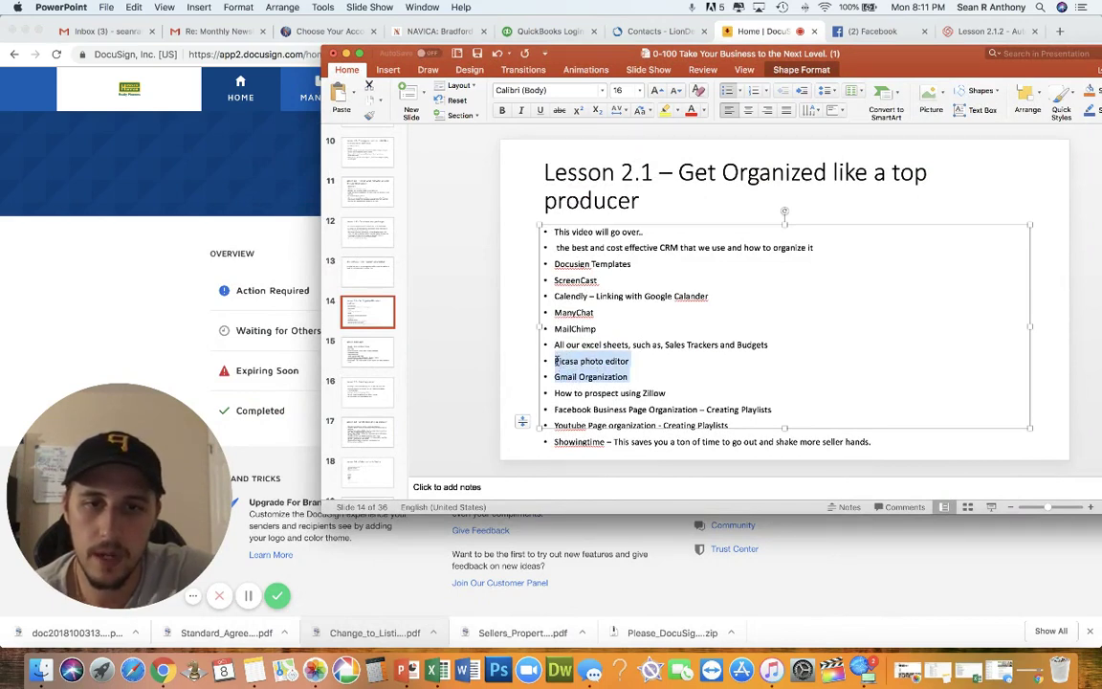
click(637, 381)
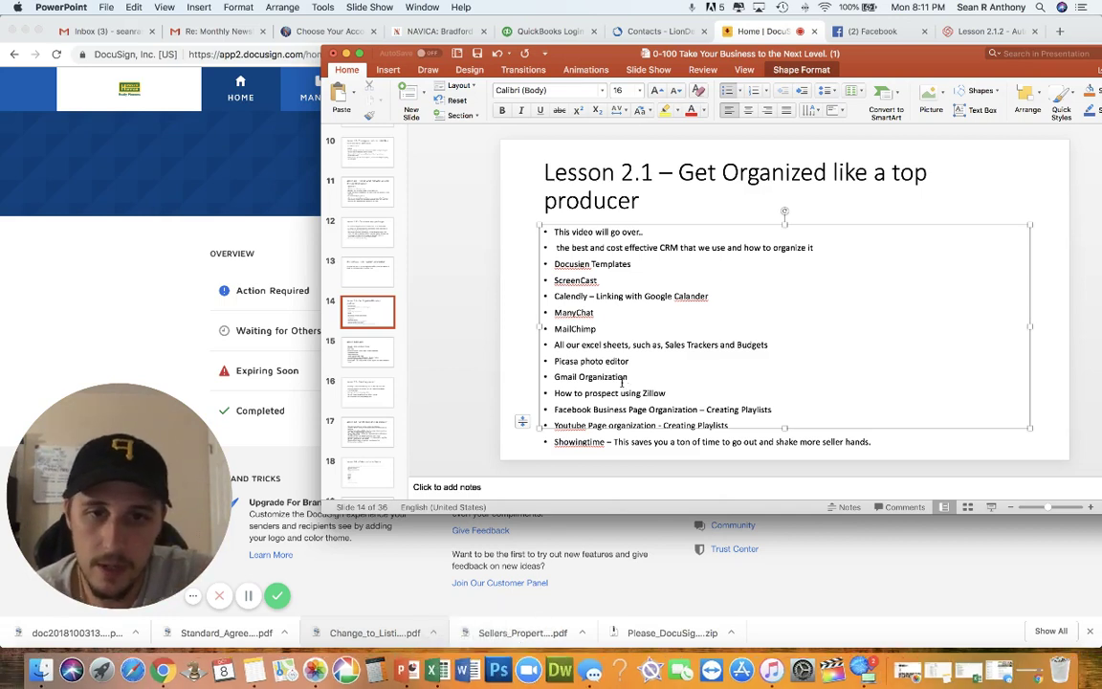
drag(630, 359, 565, 360)
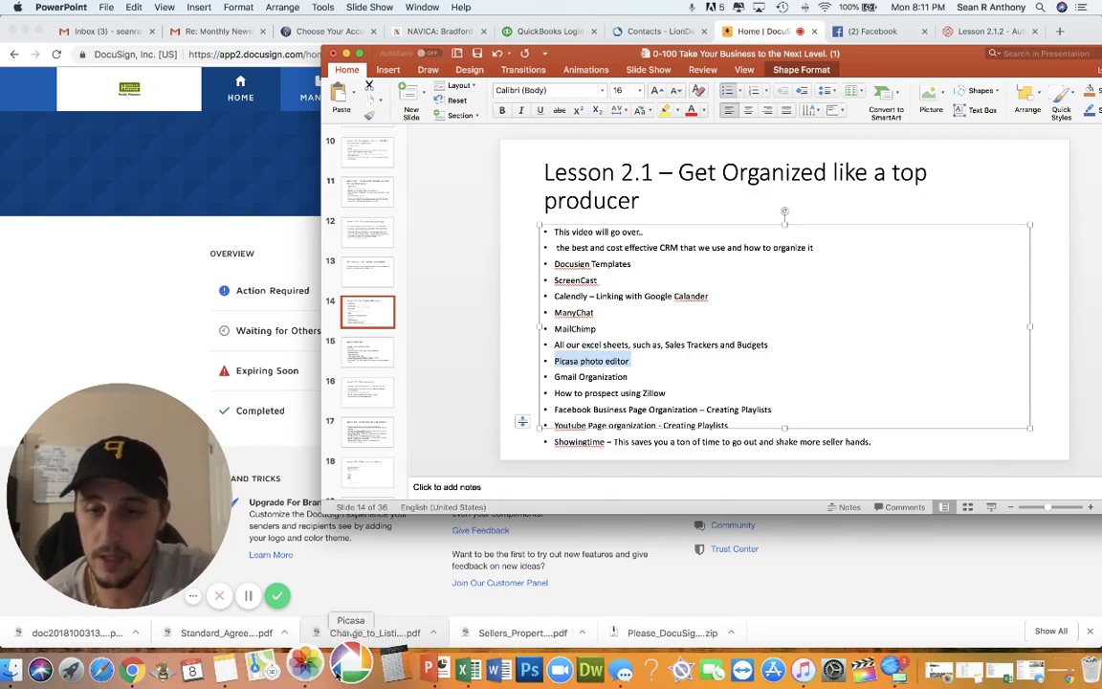
click(337, 670)
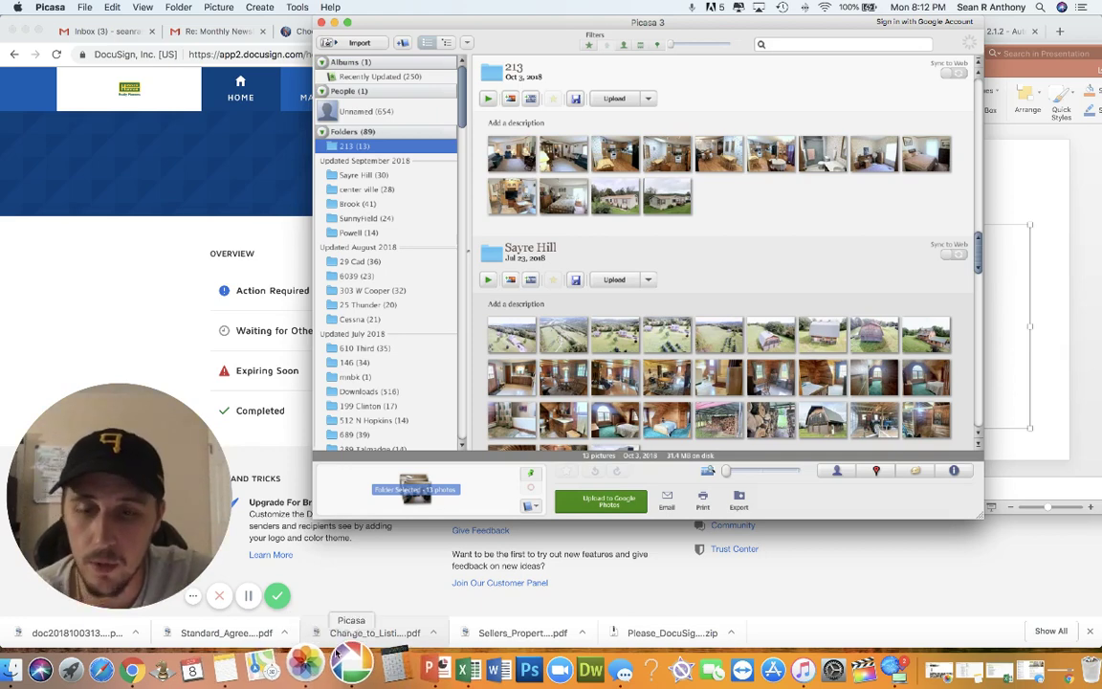
Step: Minimize the browser, select the Powell folder on the desktop, and bring Picasa back to front
click(26, 30)
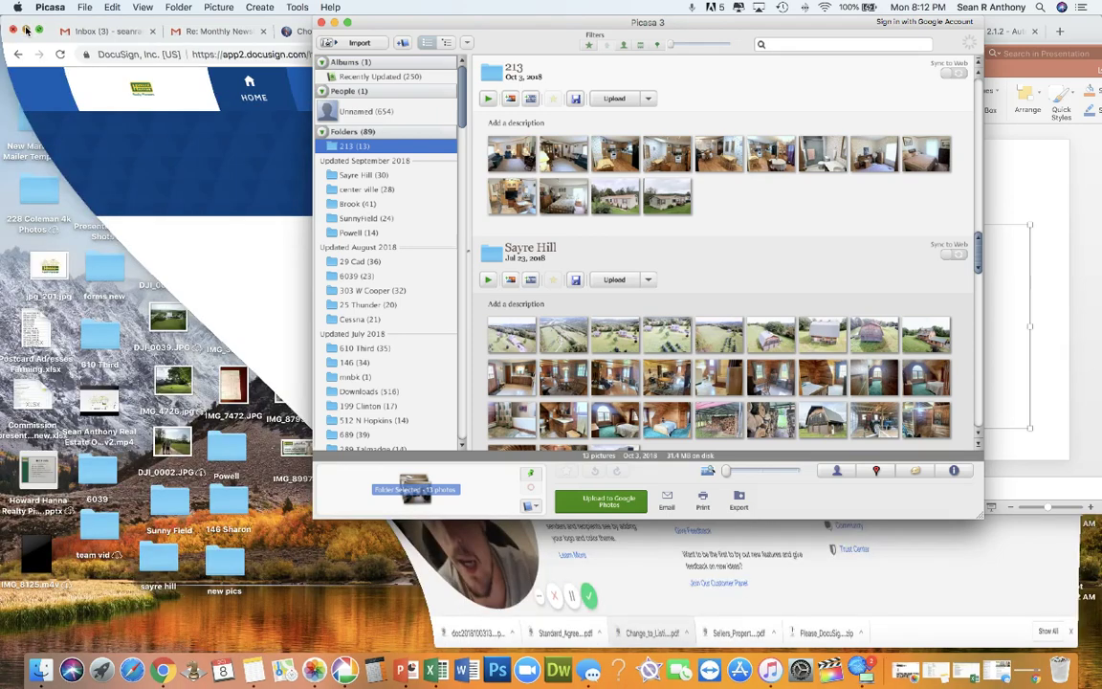
click(221, 475)
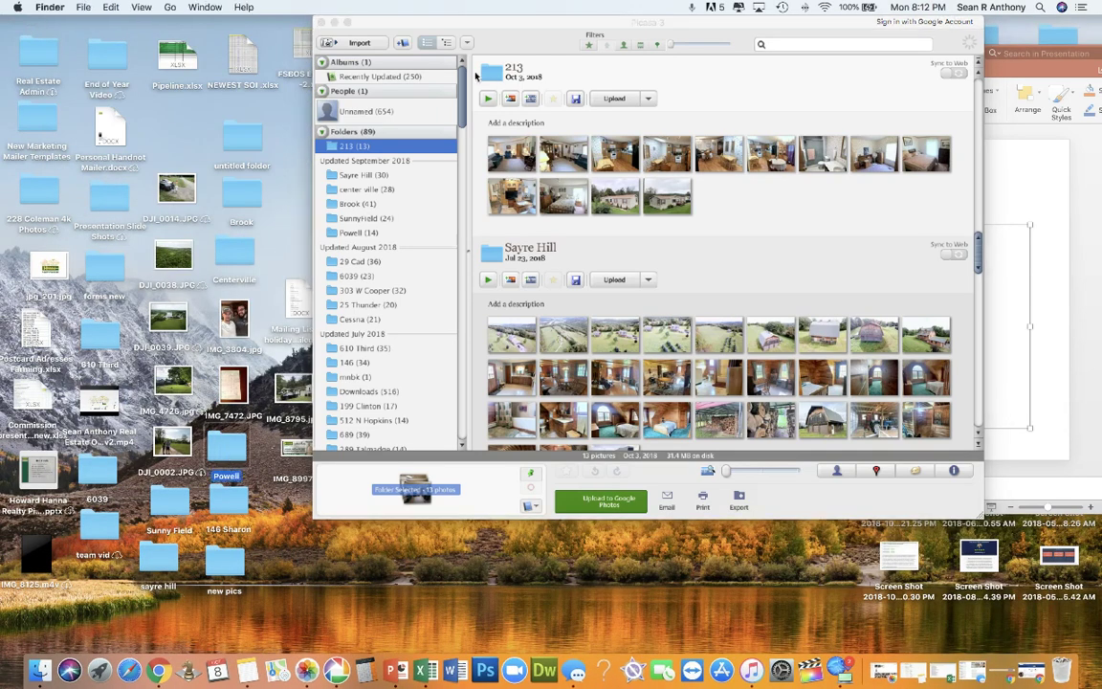
click(378, 45)
click(378, 45)
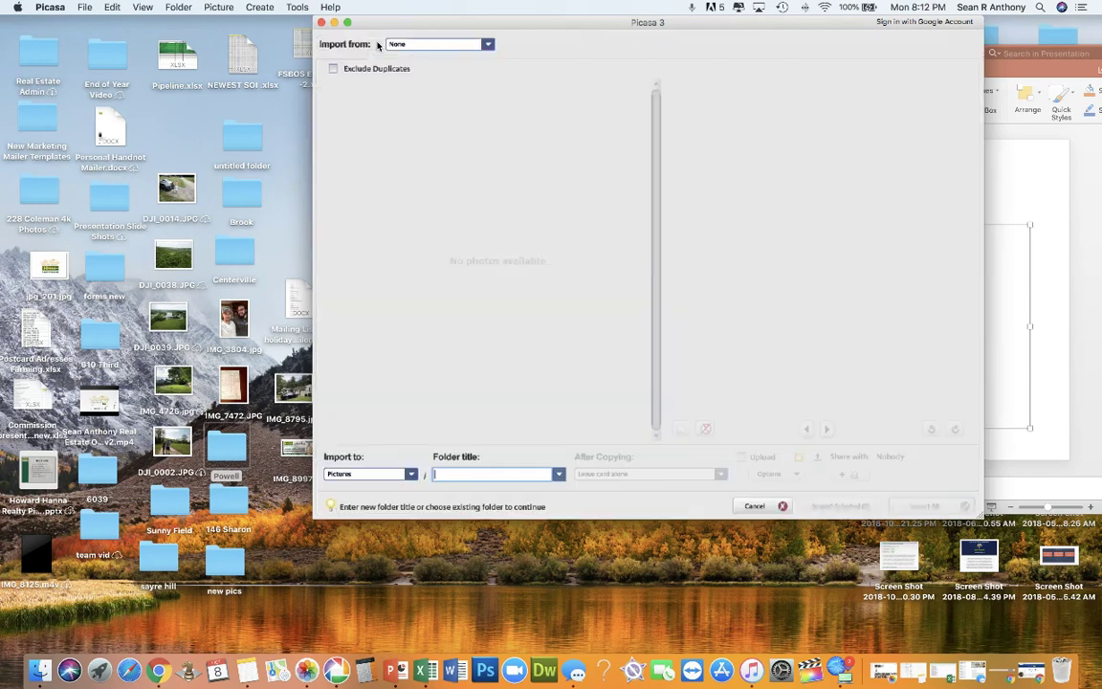
click(415, 65)
click(411, 102)
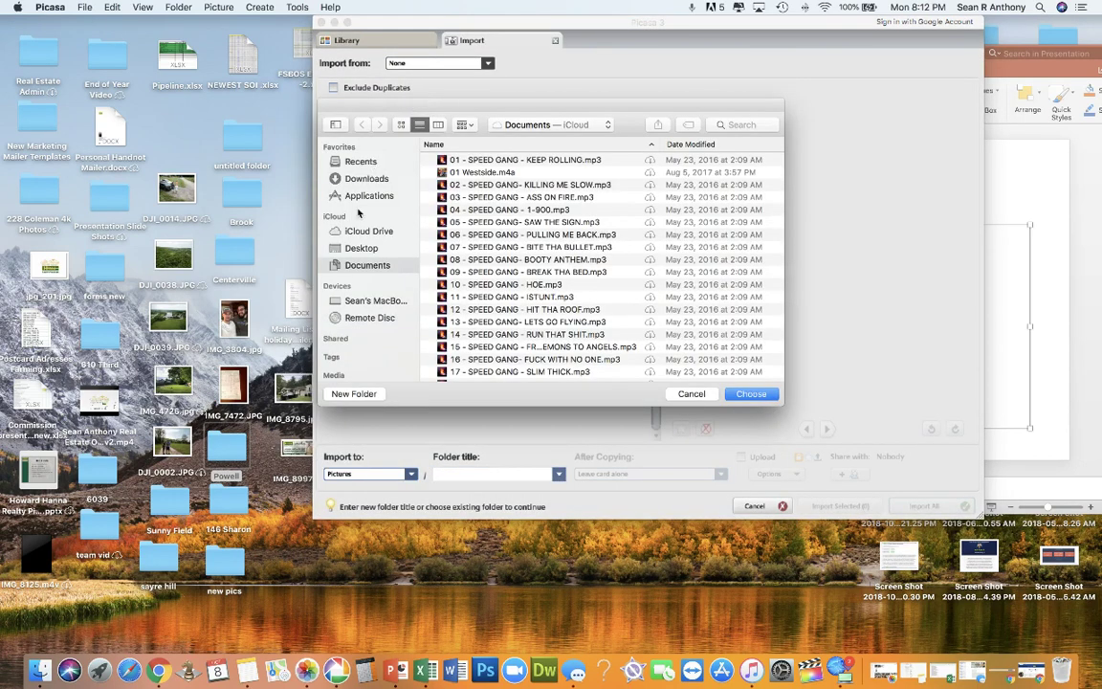
click(352, 250)
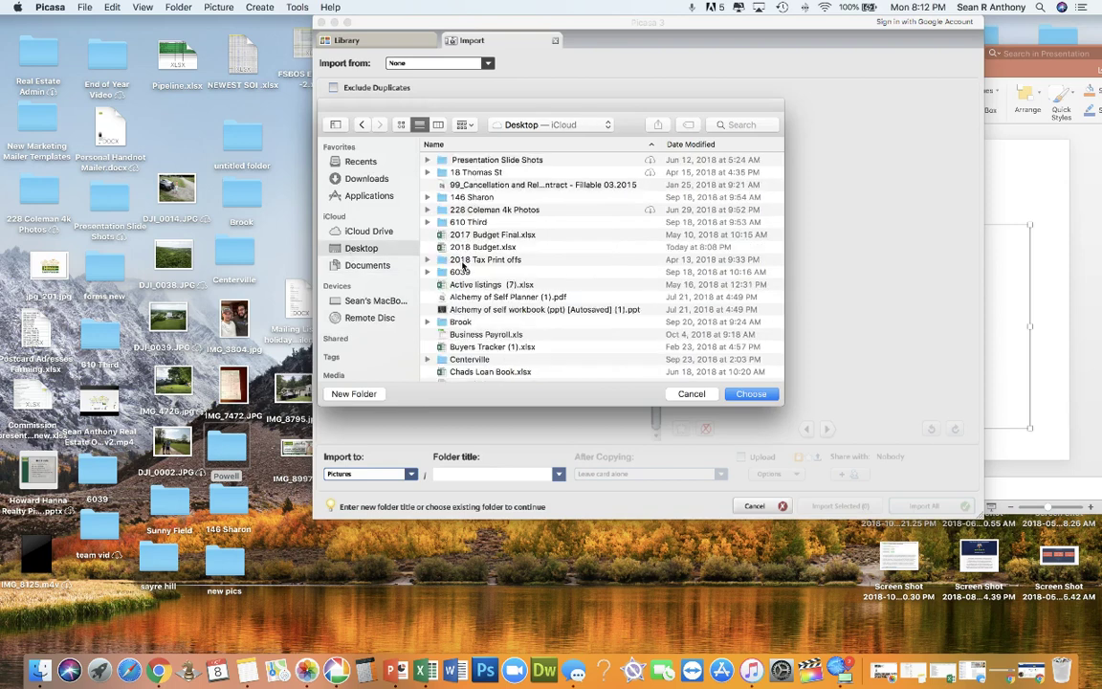
click(469, 172)
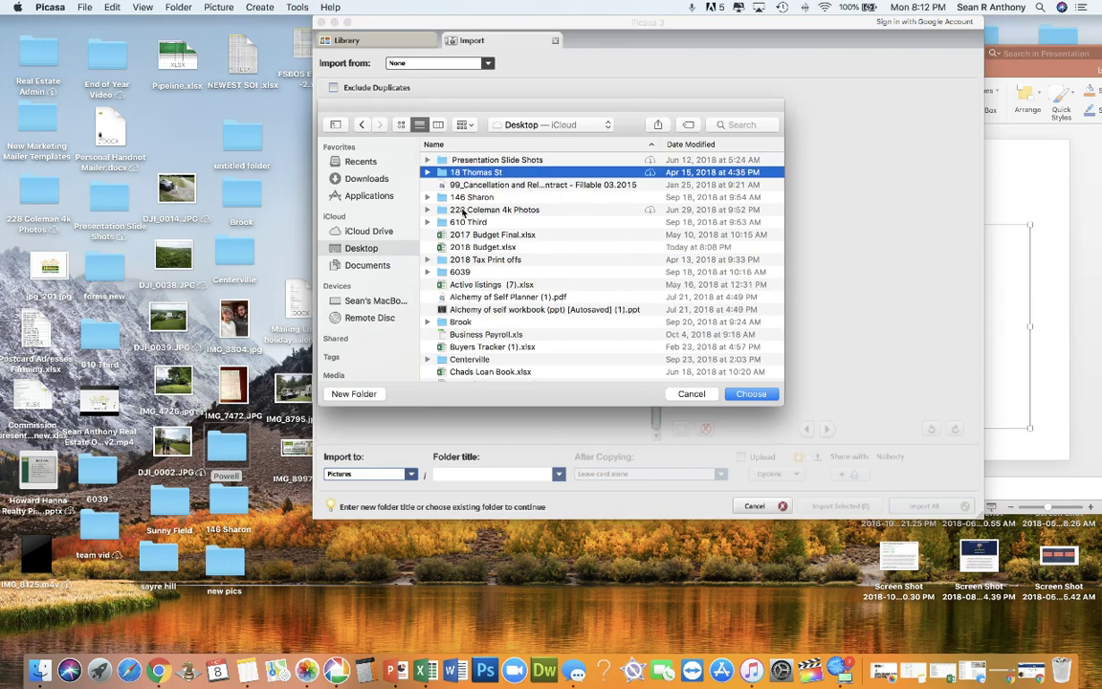
click(466, 198)
double_click(466, 198)
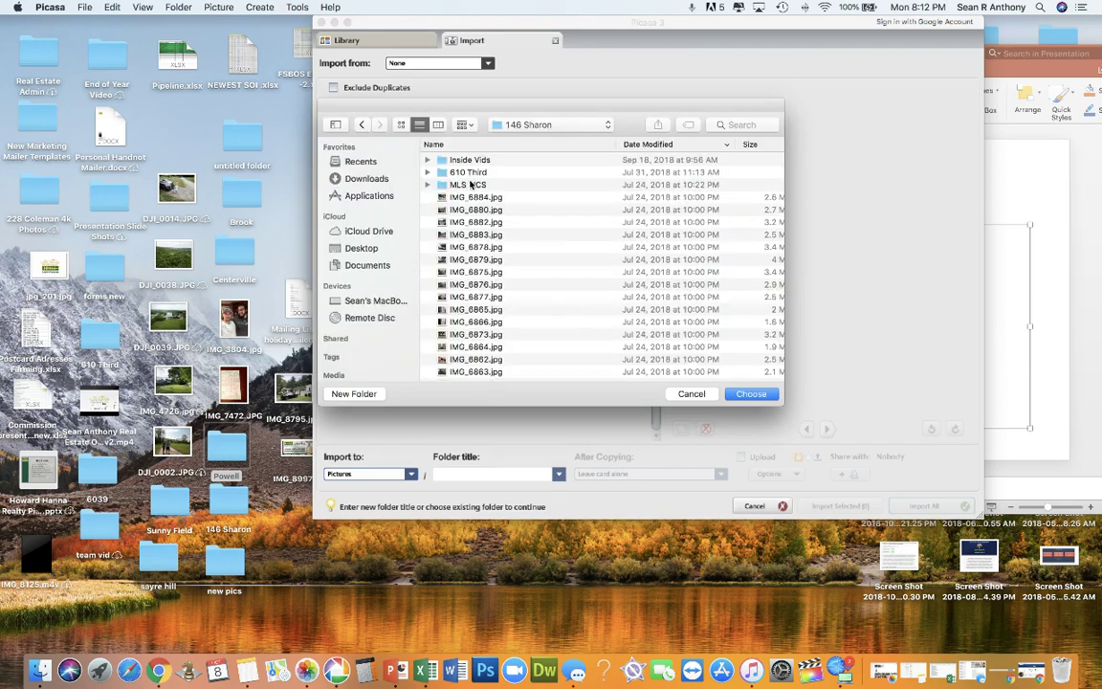
click(473, 197)
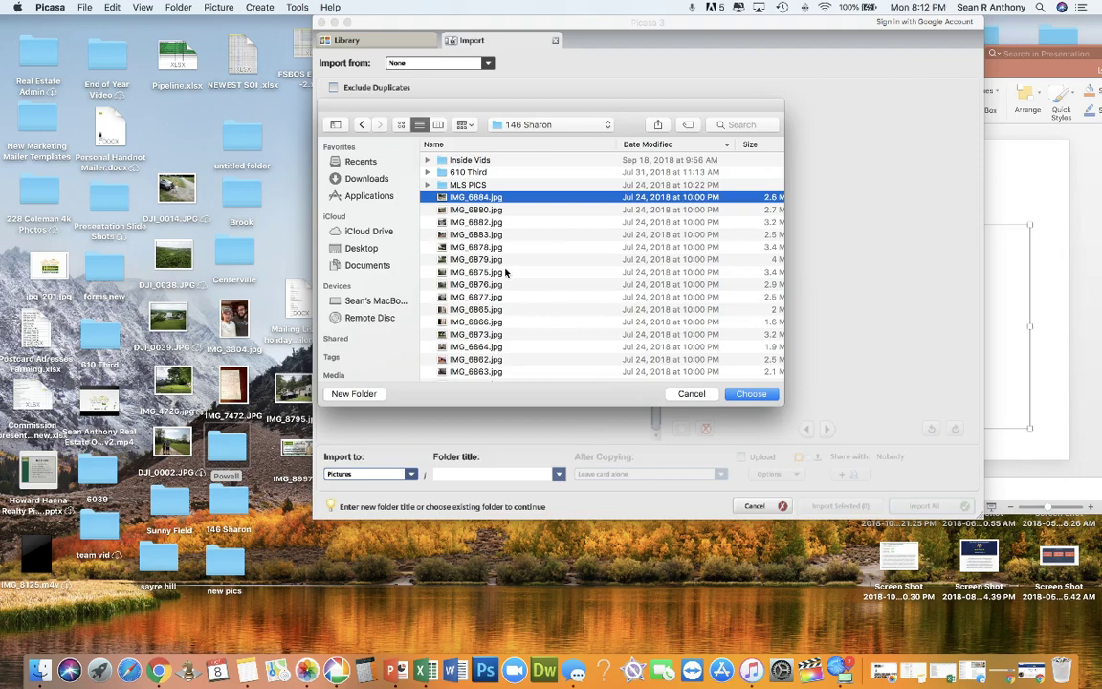
scroll(505, 273, down, 5)
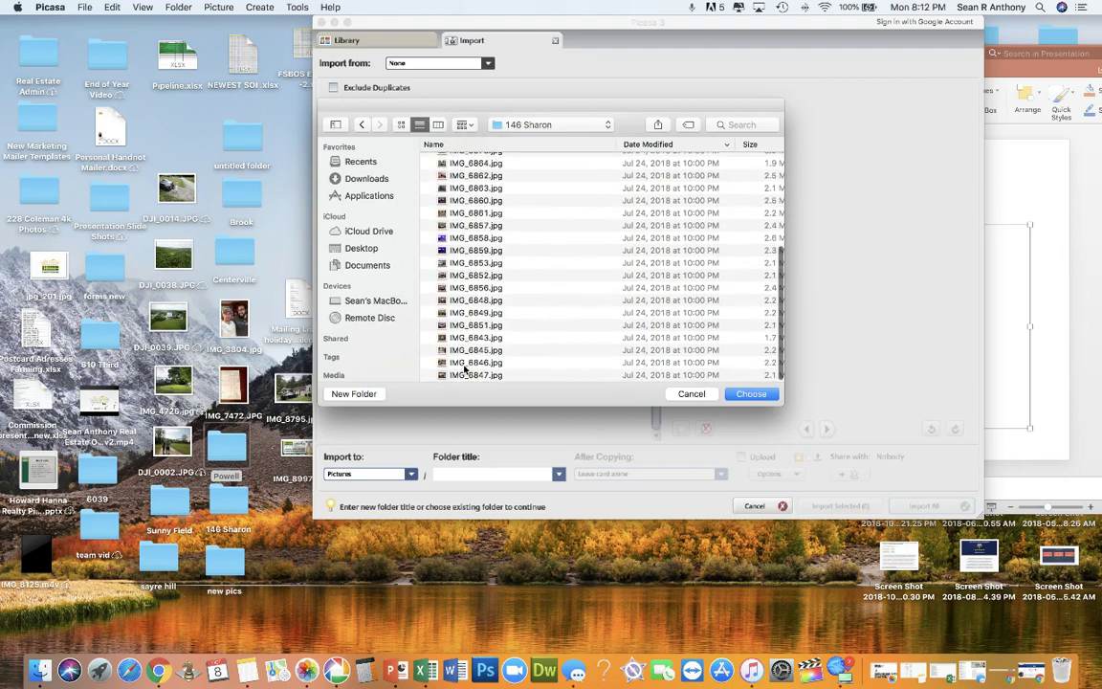
key(super+a)
click(748, 393)
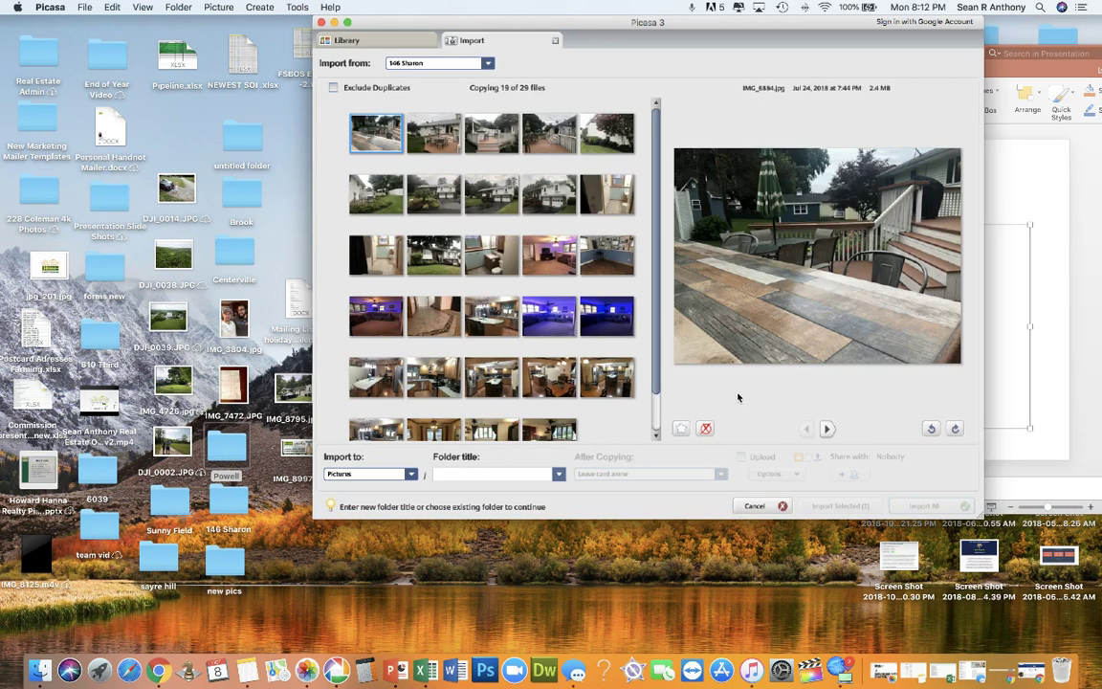
scroll(463, 233, down, 3)
shift+click(549, 396)
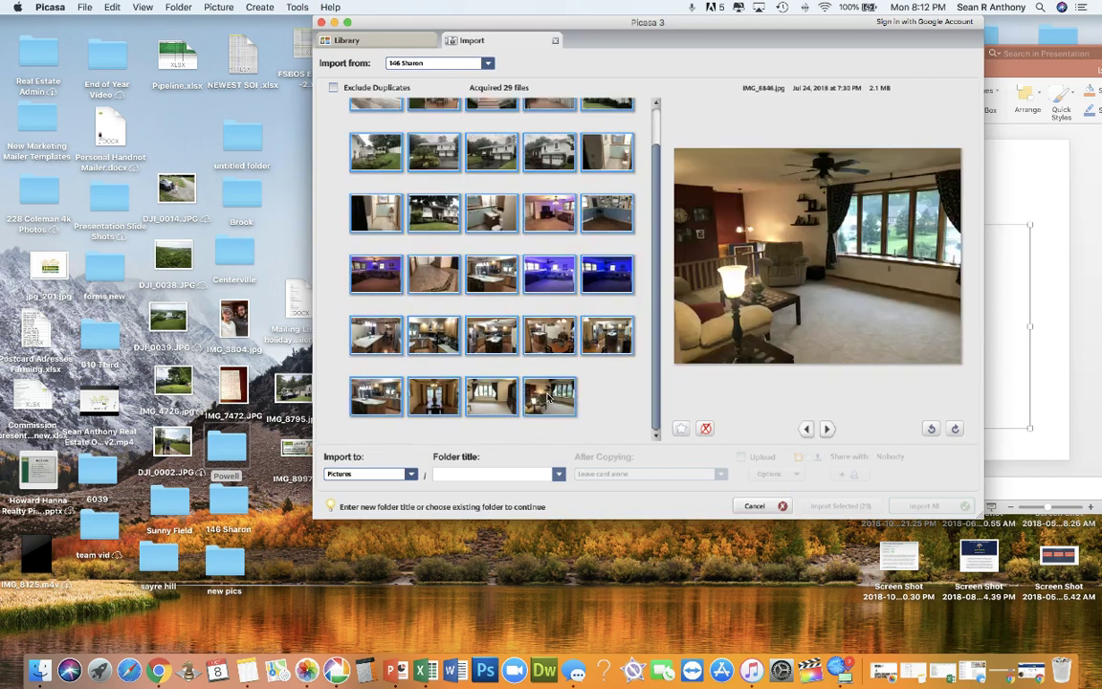
click(454, 476)
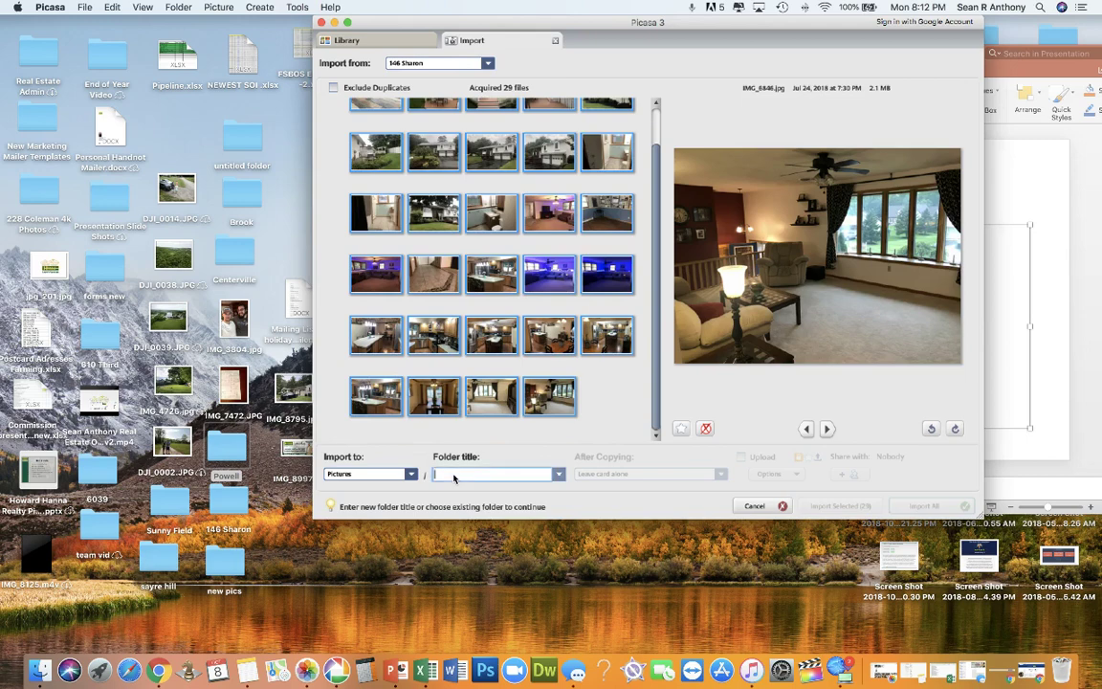
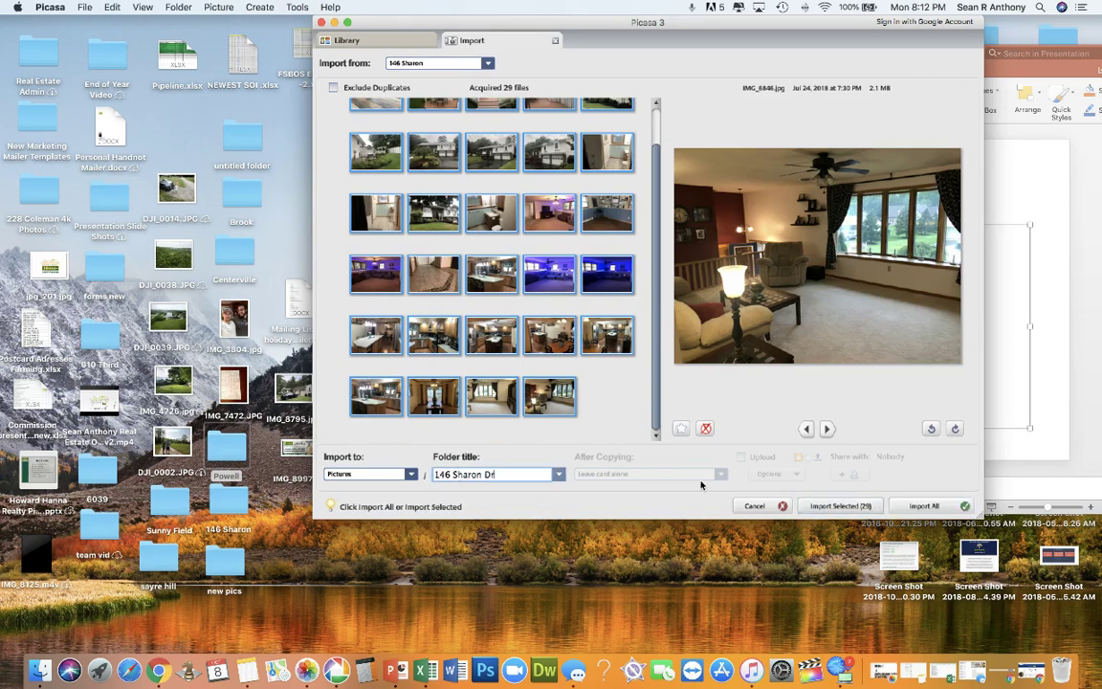
click(754, 506)
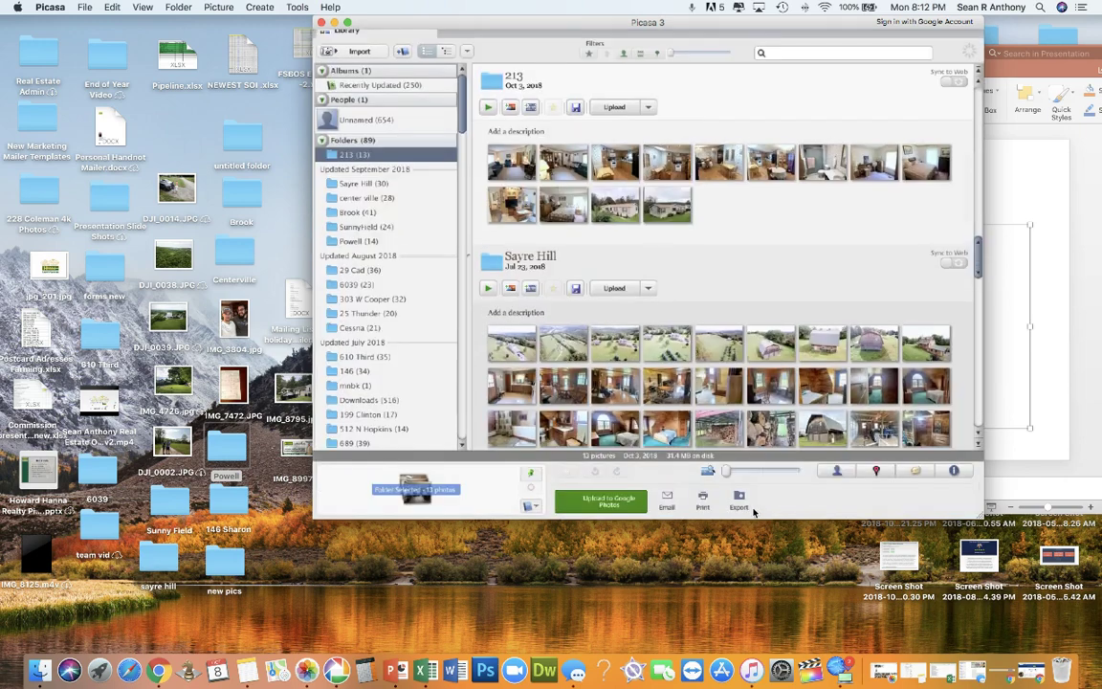
Step: Open the first living room photo and apply I'm Feeling Lucky, Auto Contrast, Auto Color and Fill Light
double_click(521, 155)
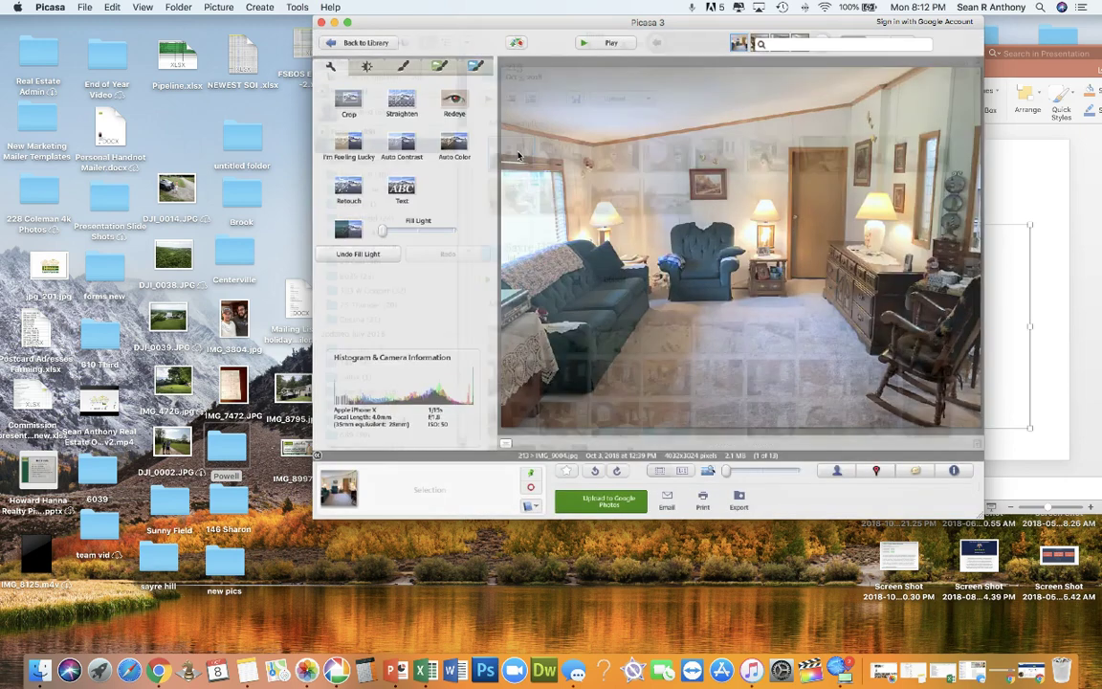
double_click(520, 155)
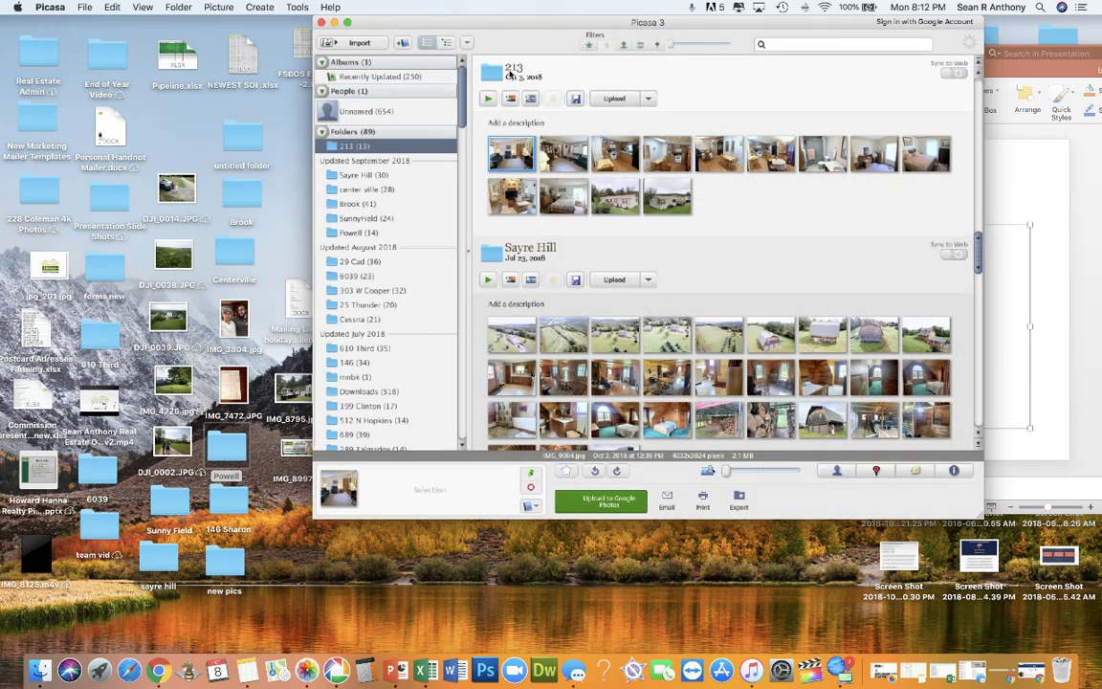
double_click(514, 155)
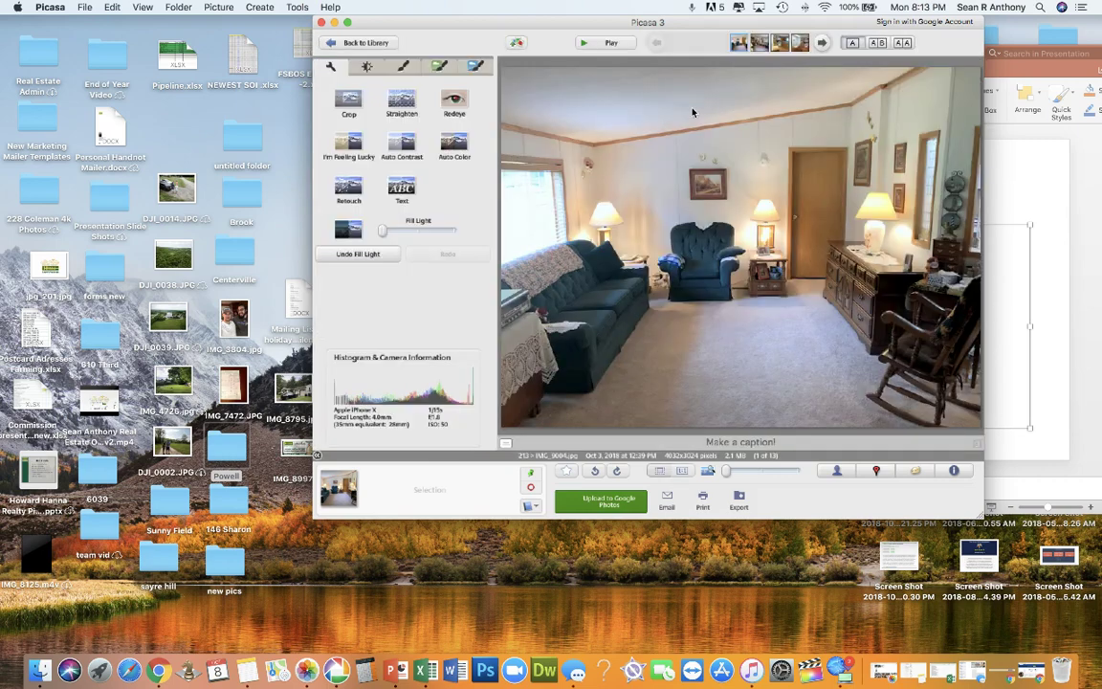
key(Right)
key(Left)
key(Right)
key(Right)
key(Left)
key(Left)
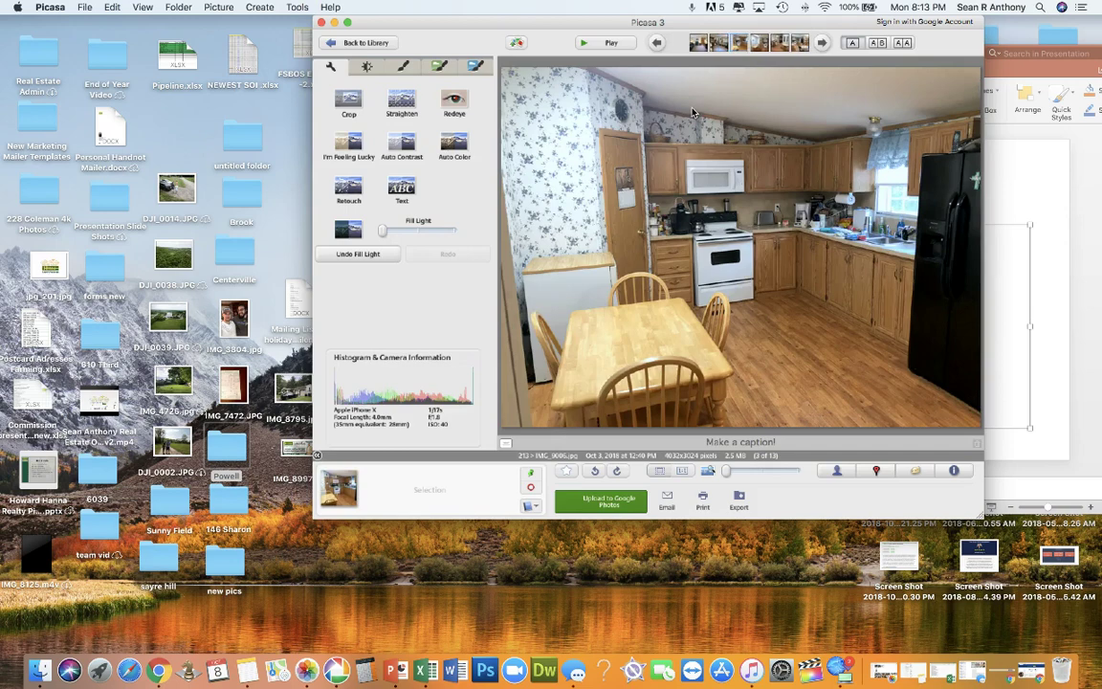
click(355, 147)
click(402, 144)
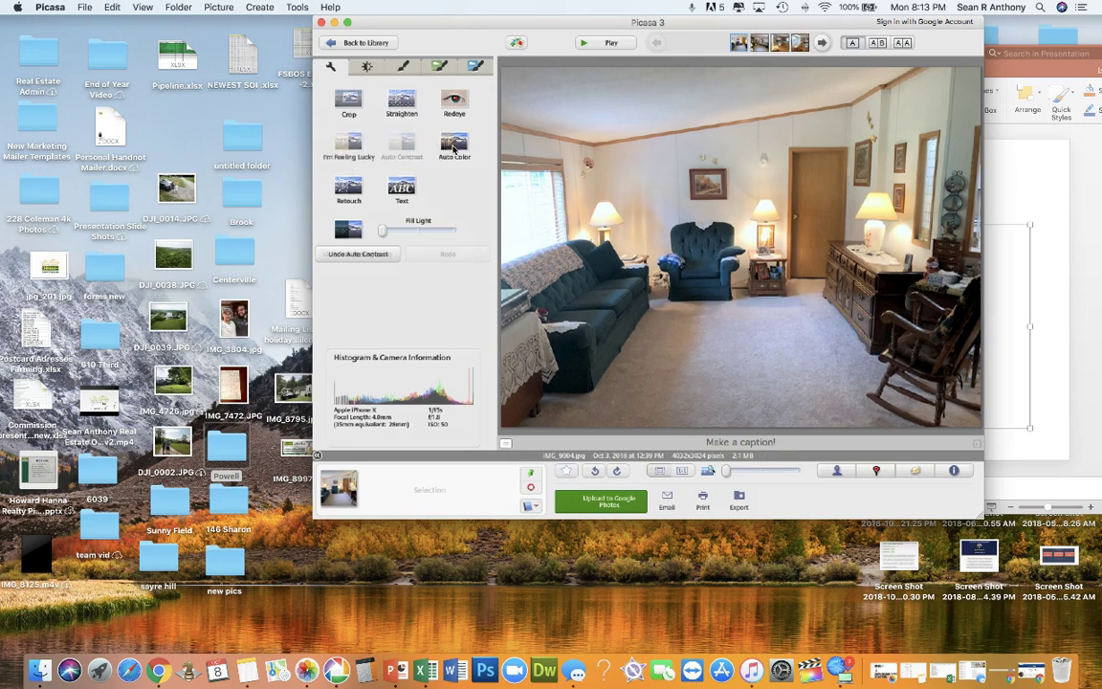
click(454, 147)
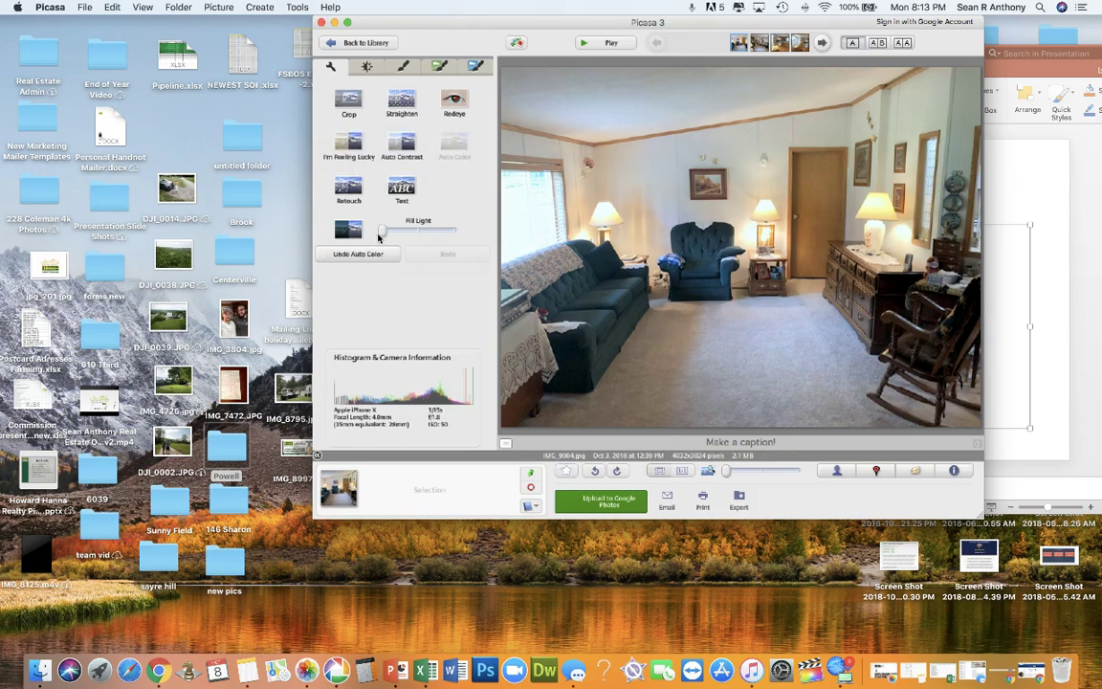
mouse_move(381, 234)
mouse_down()
mouse_move(418, 239)
mouse_move(393, 234)
mouse_up()
Step: Give IMG_9005 the same I'm Feeling Lucky, Auto Contrast, Auto Color fixes with stronger Fill Light
key(Right)
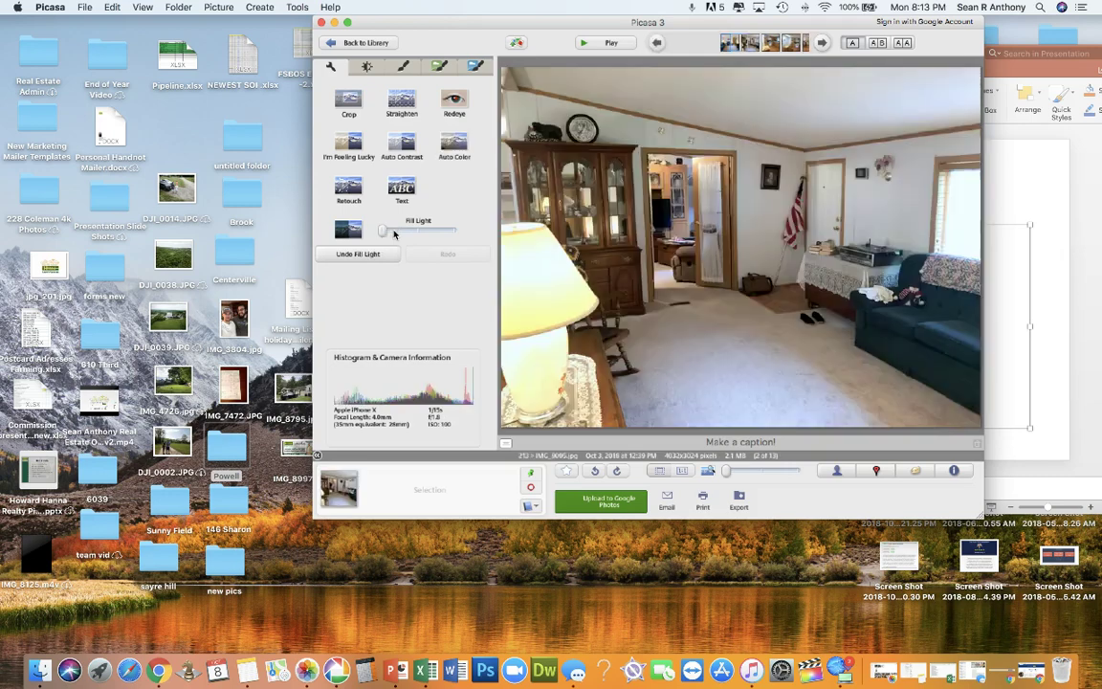
click(350, 143)
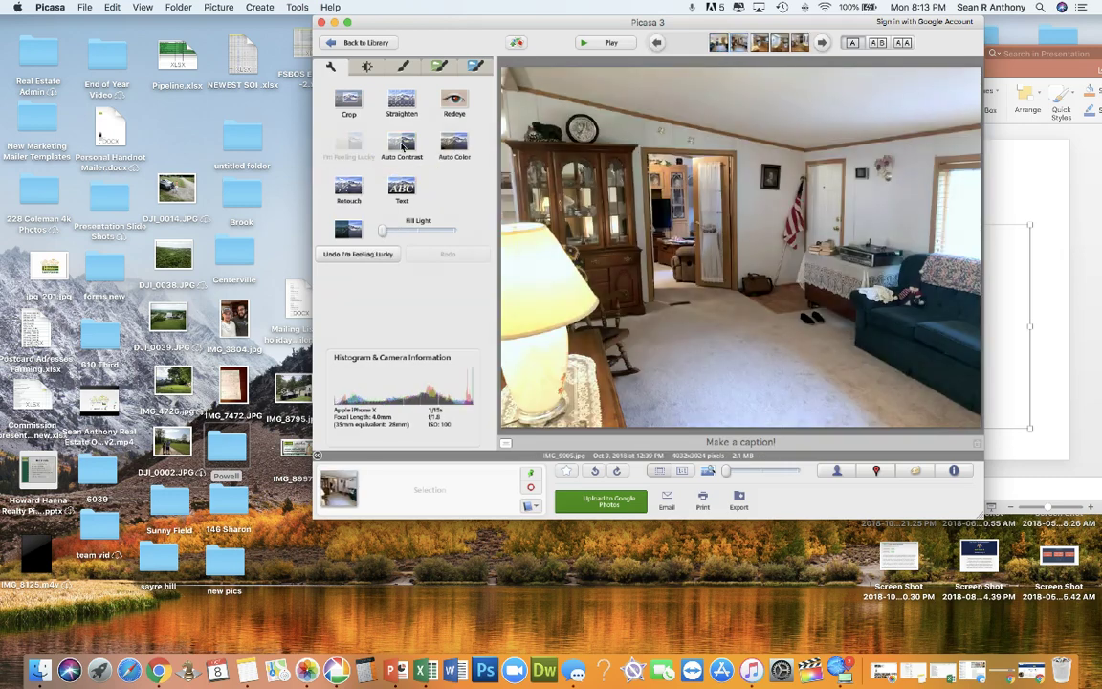
click(402, 143)
click(454, 144)
drag(383, 238, 405, 234)
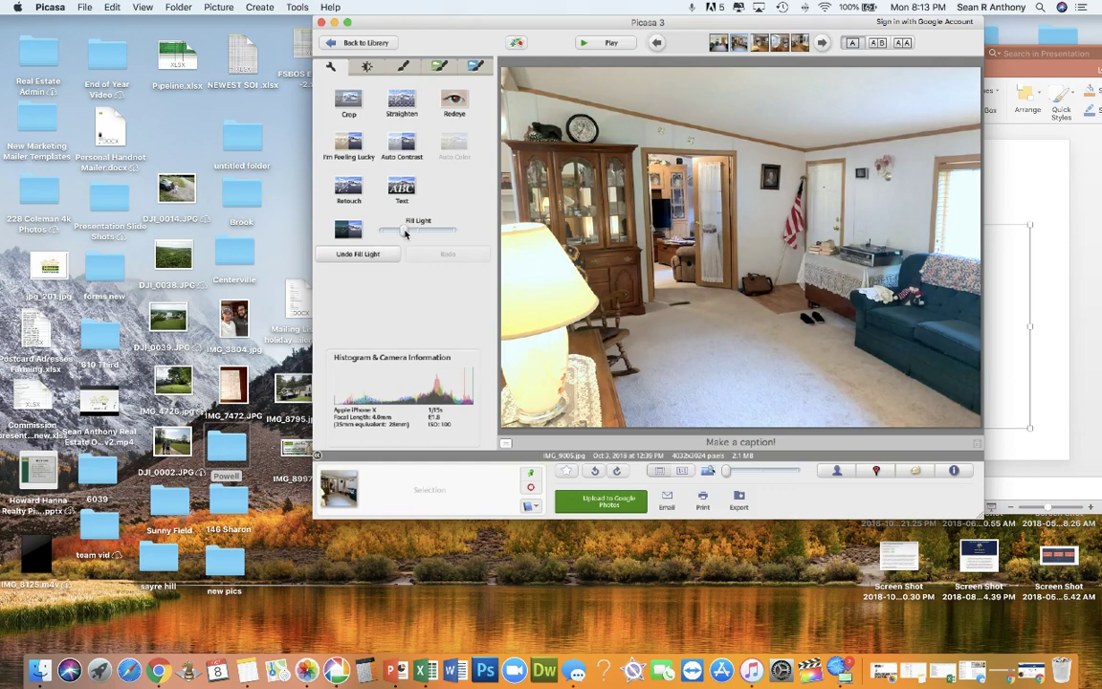
Step: Return to the library, select all 13 photos in folder 213, and open Export
click(363, 44)
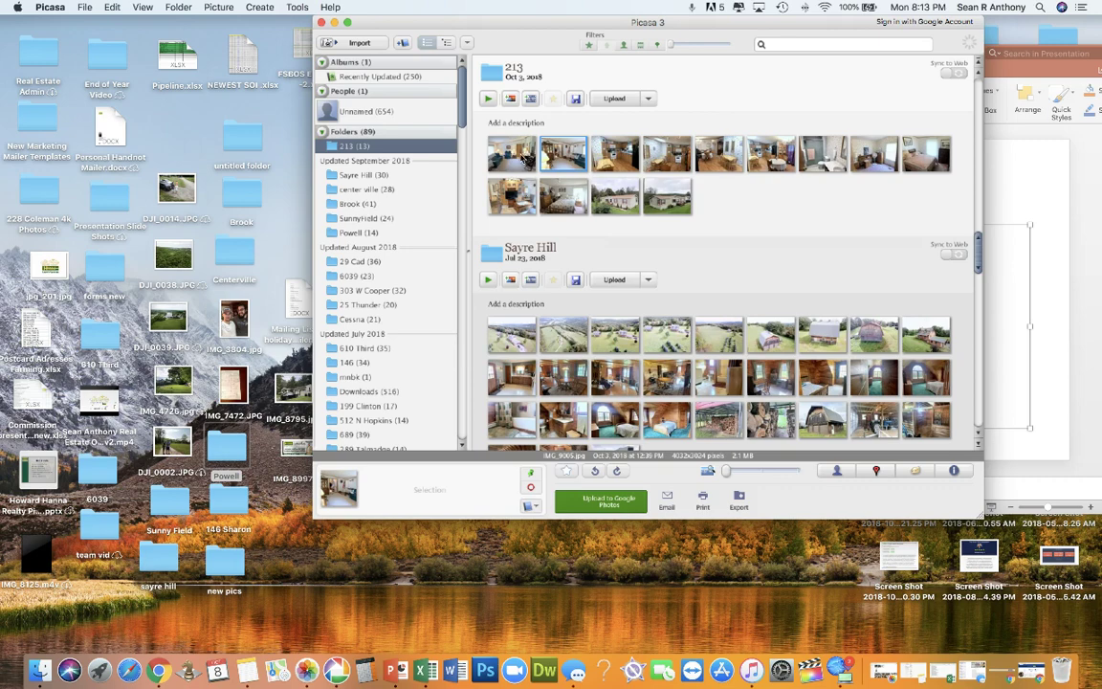
click(525, 160)
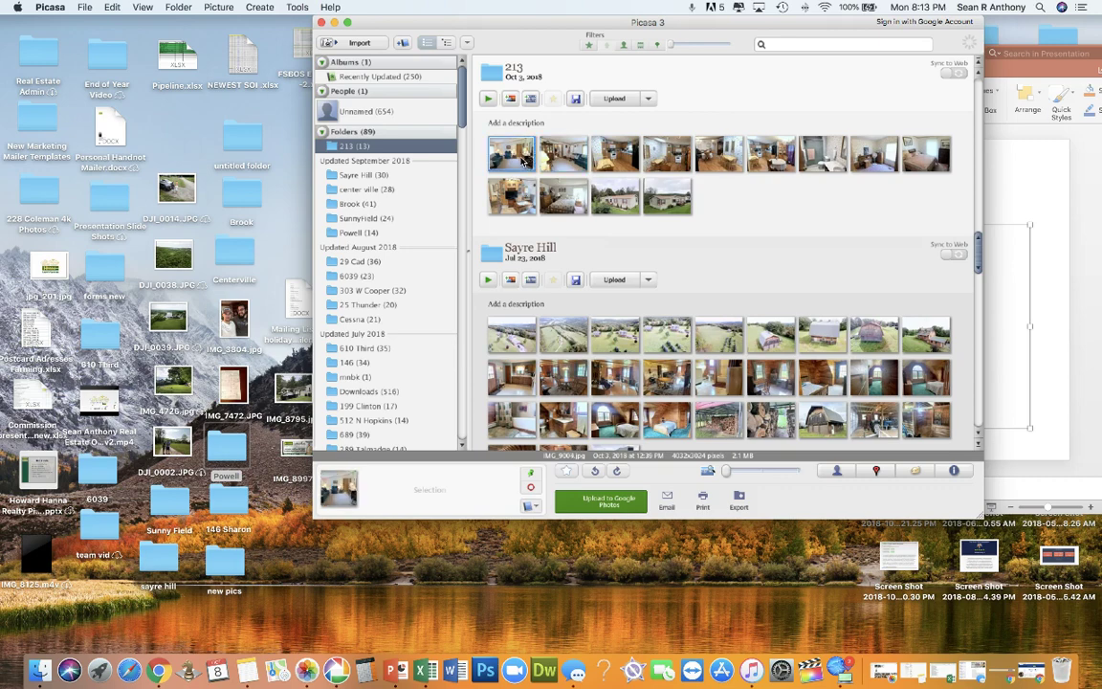
shift+click(676, 203)
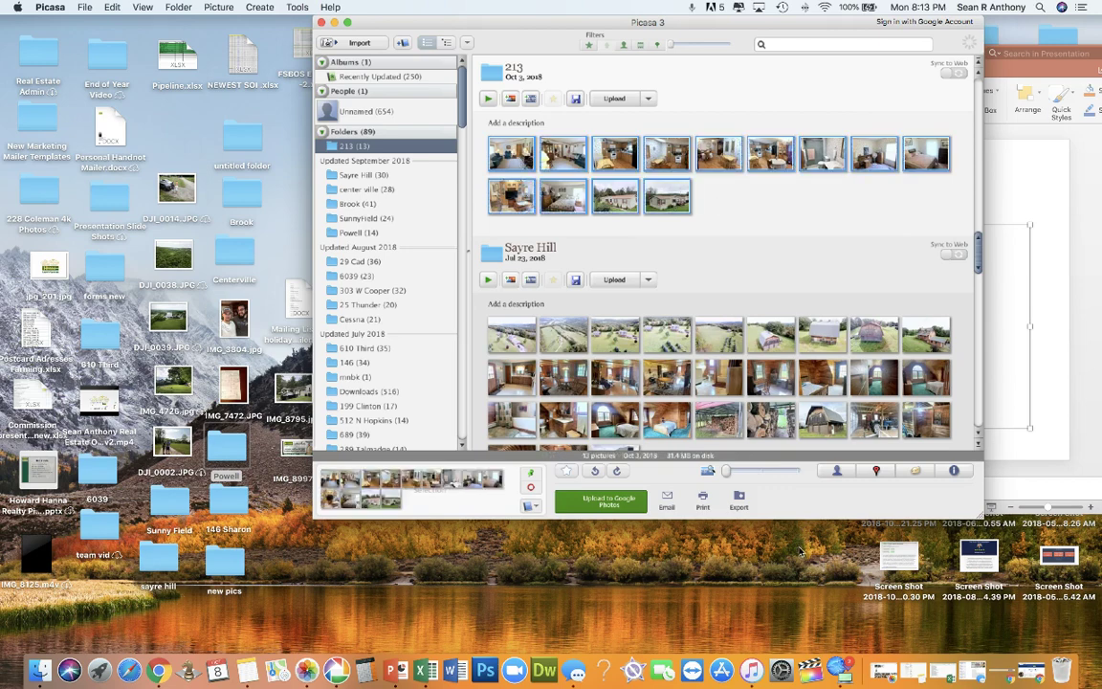
click(740, 496)
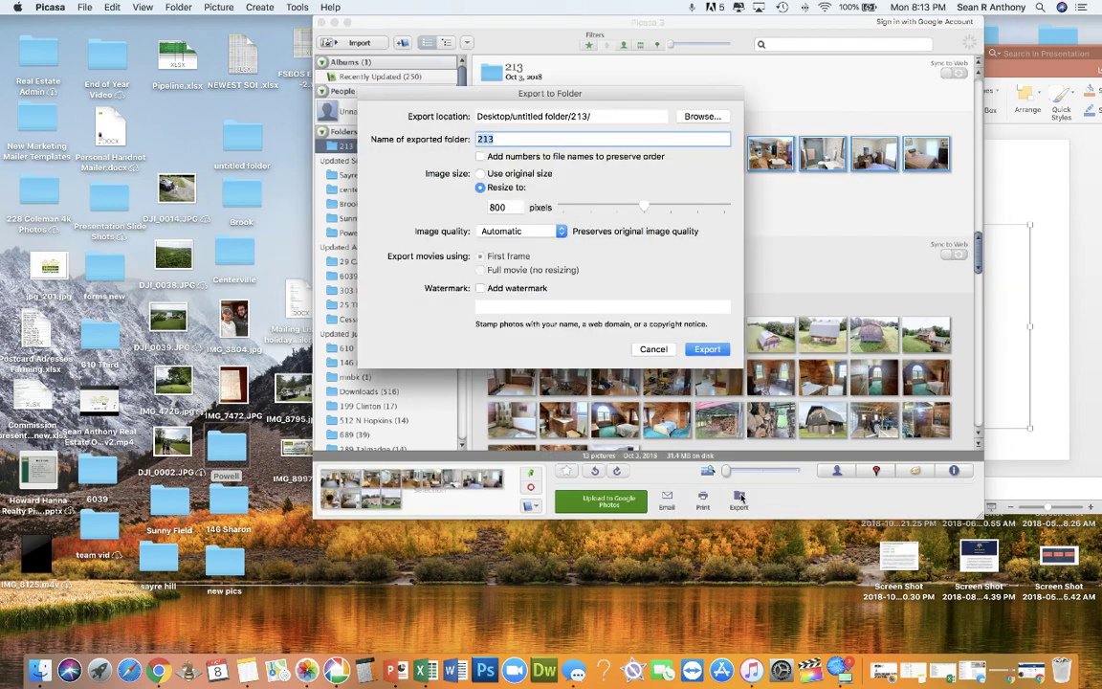
click(703, 116)
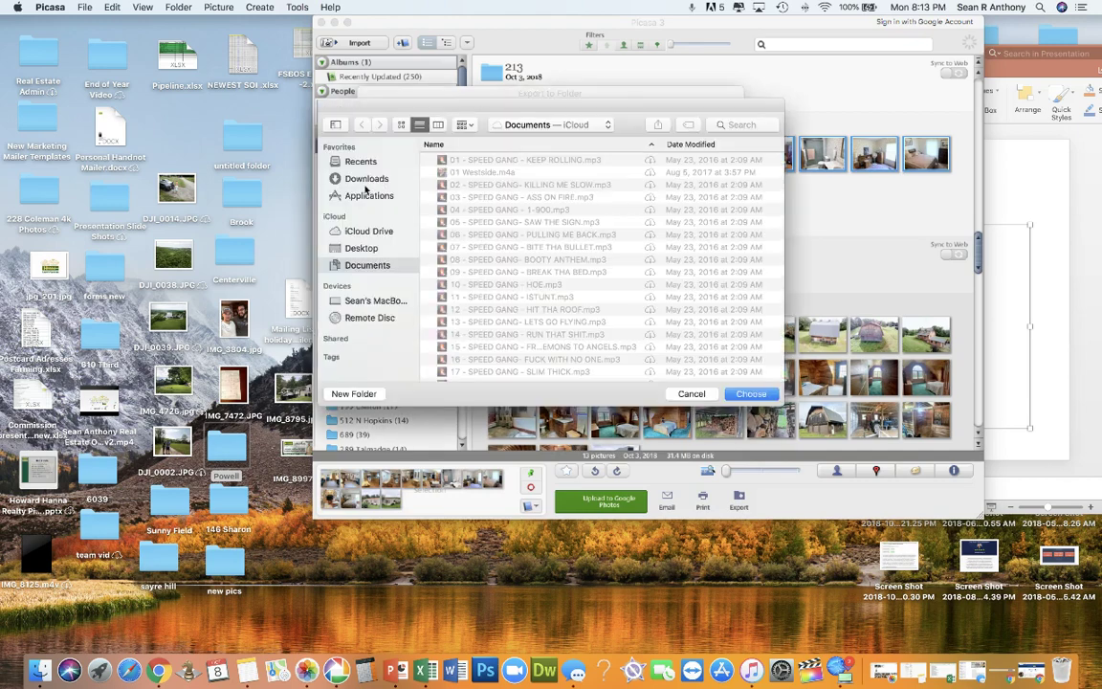
click(360, 247)
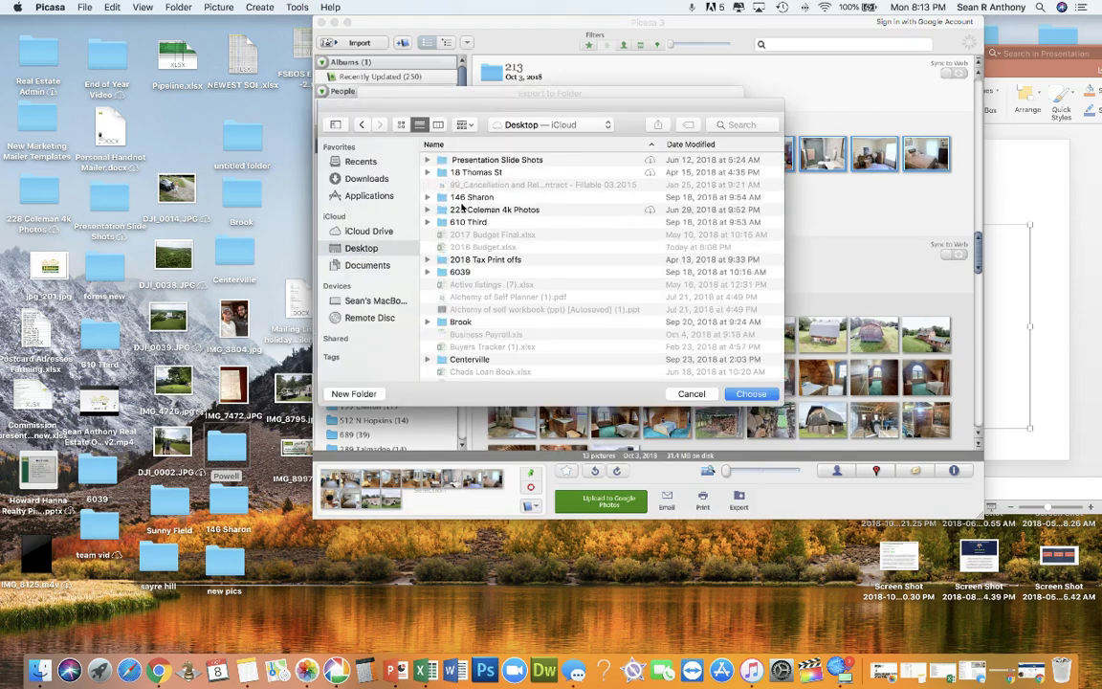
double_click(464, 198)
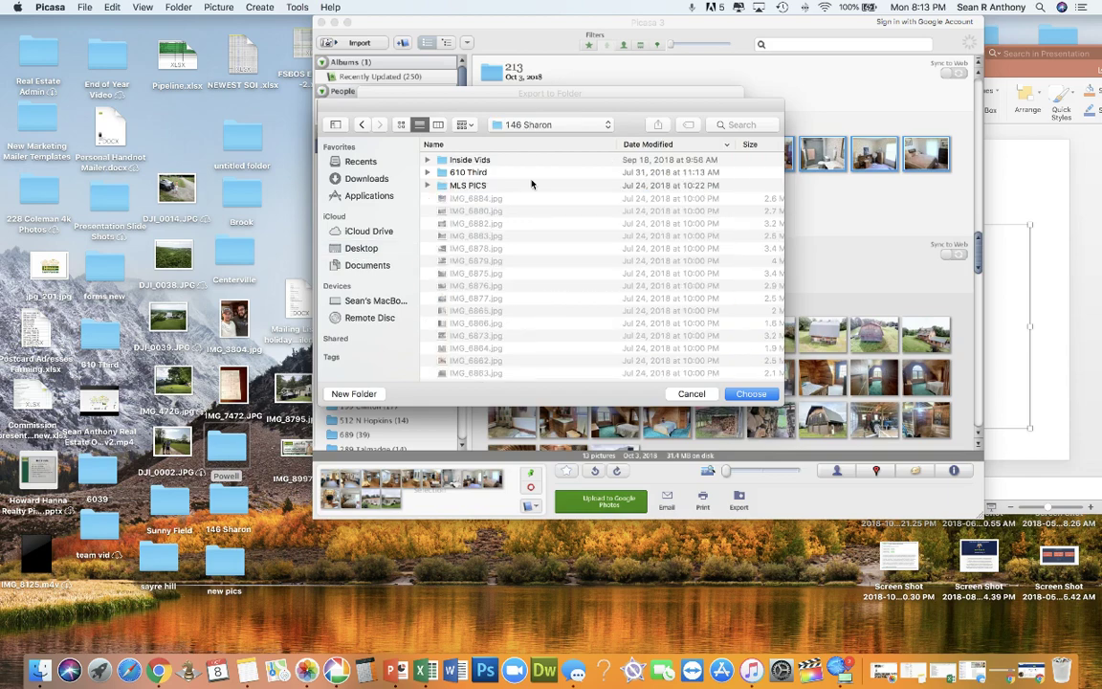
click(512, 185)
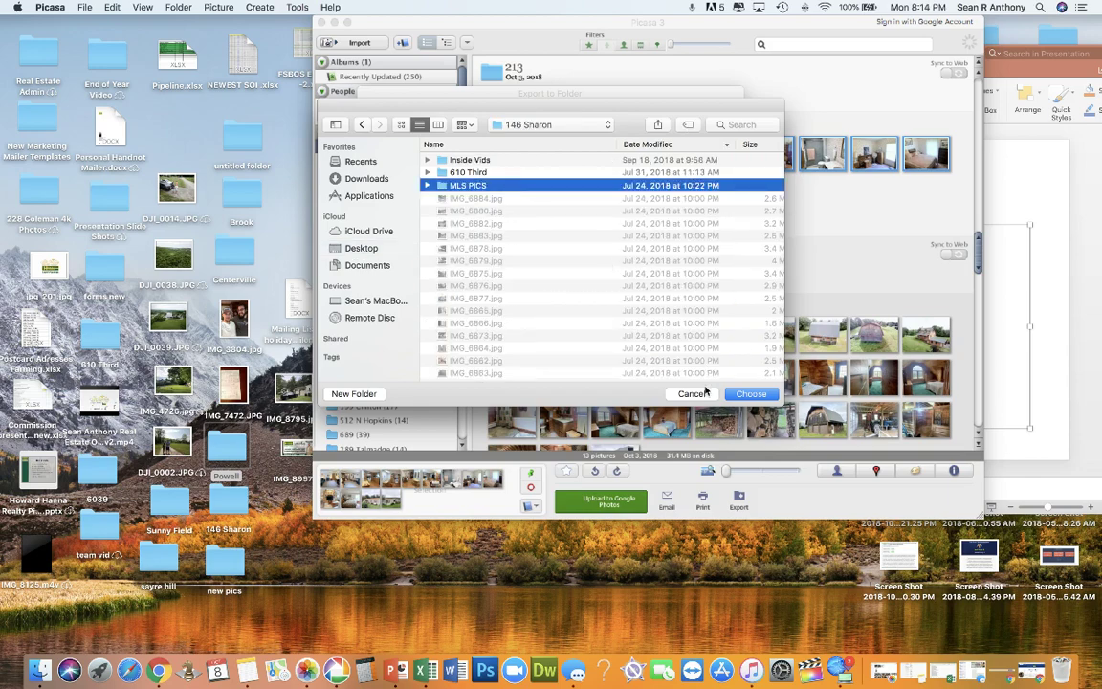
click(704, 394)
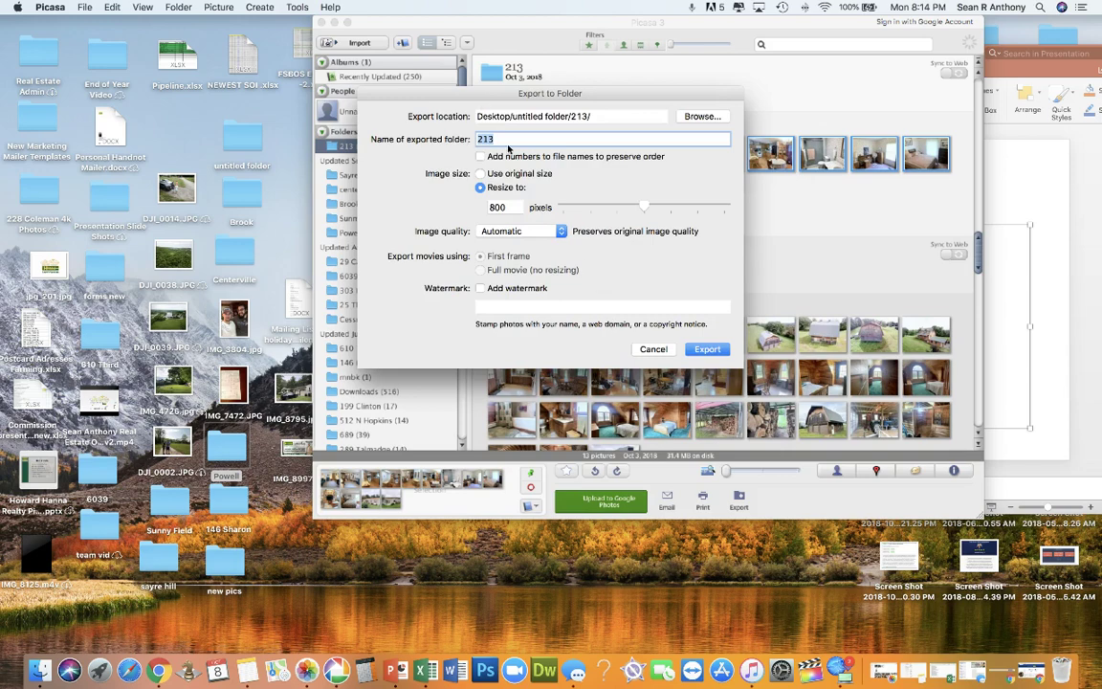
text(MLS PICS)
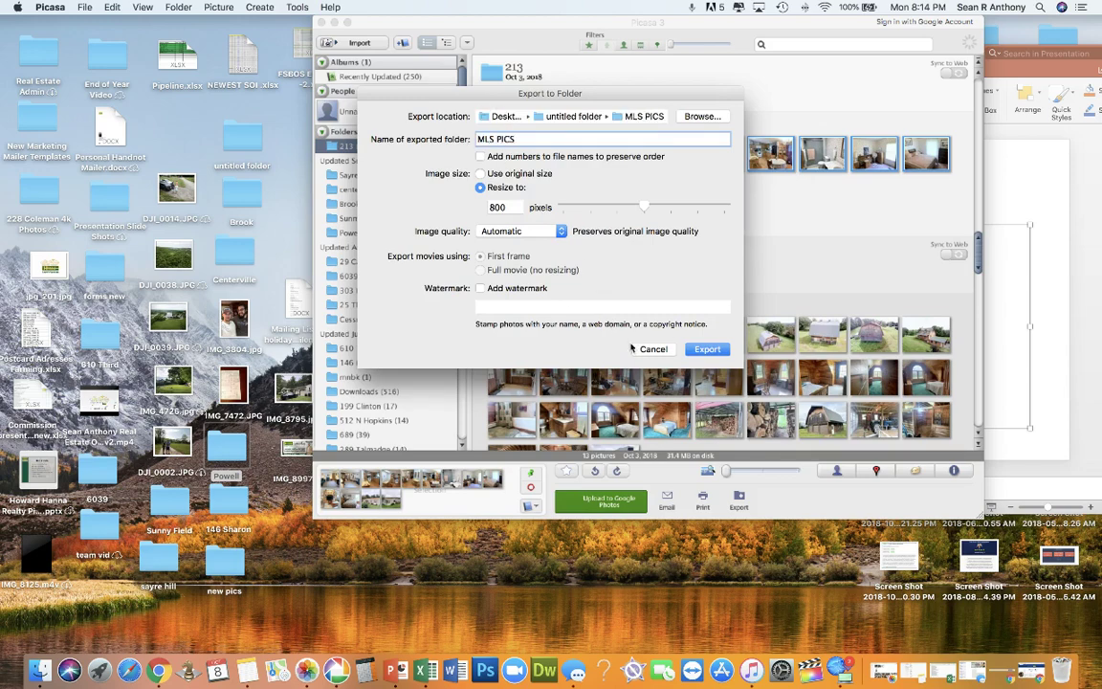
click(639, 351)
double_click(229, 502)
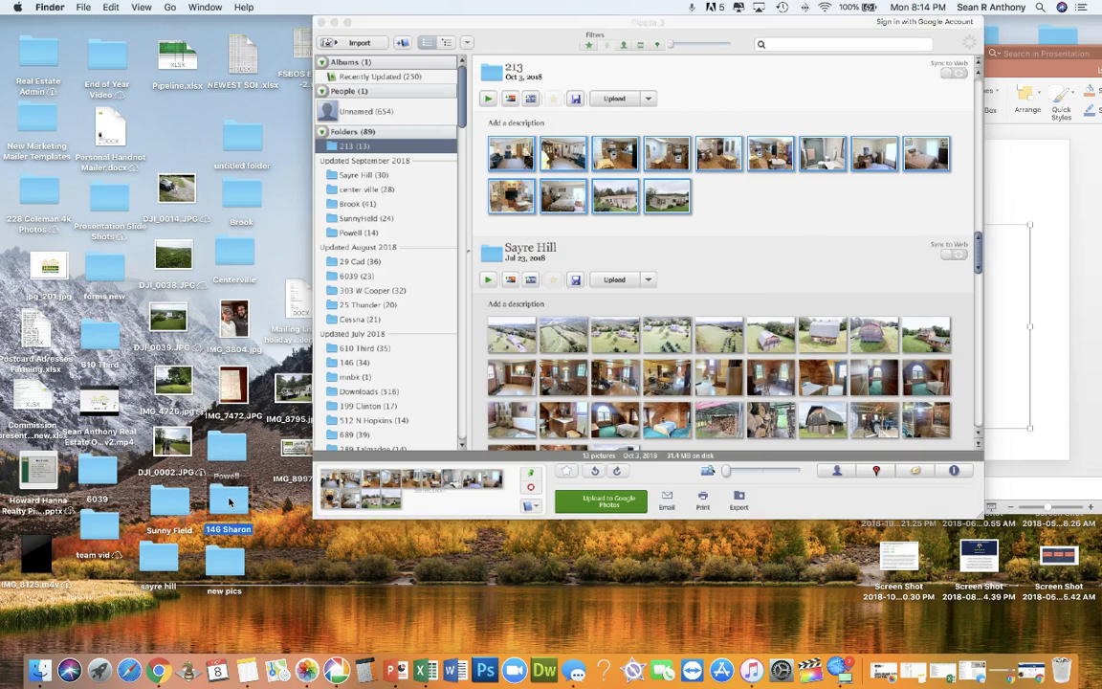
Step: Open MLS PICS, preview and select all the exported photos, then close it and switch to Chrome
scroll(393, 288, down, 5)
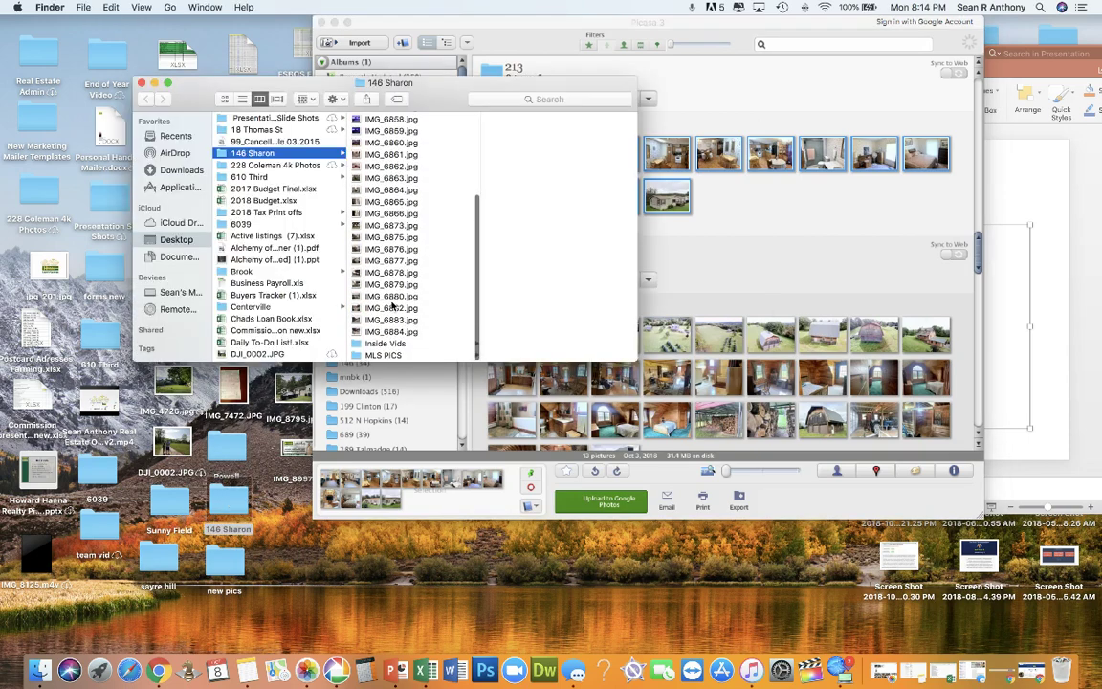
click(379, 357)
click(522, 271)
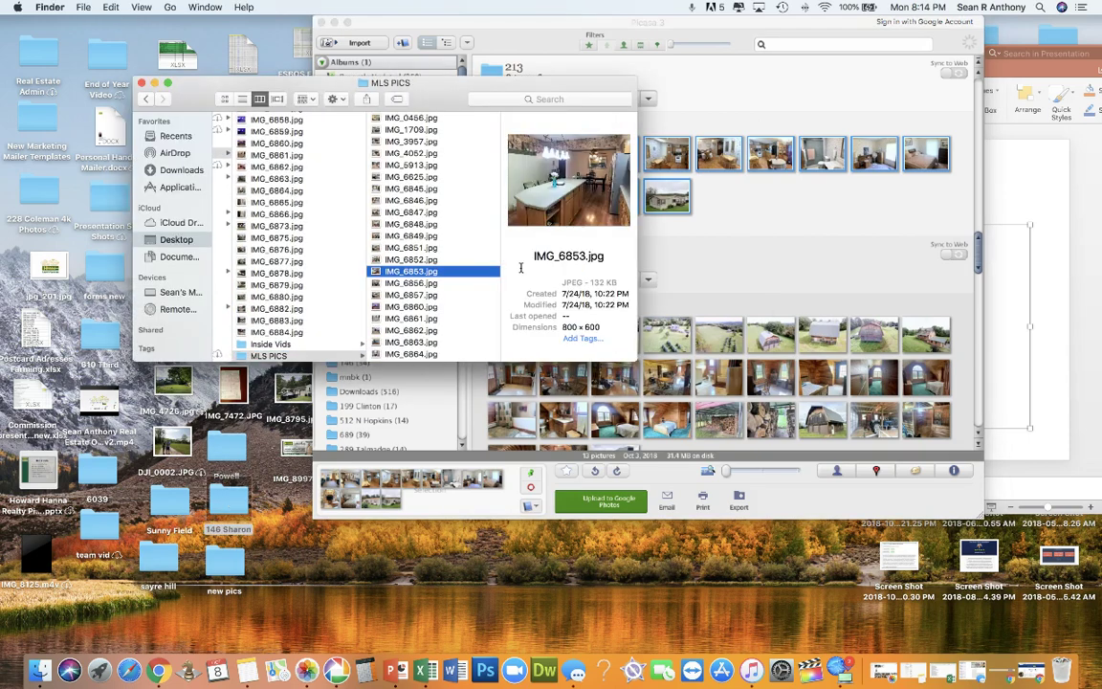
click(521, 274)
click(473, 294)
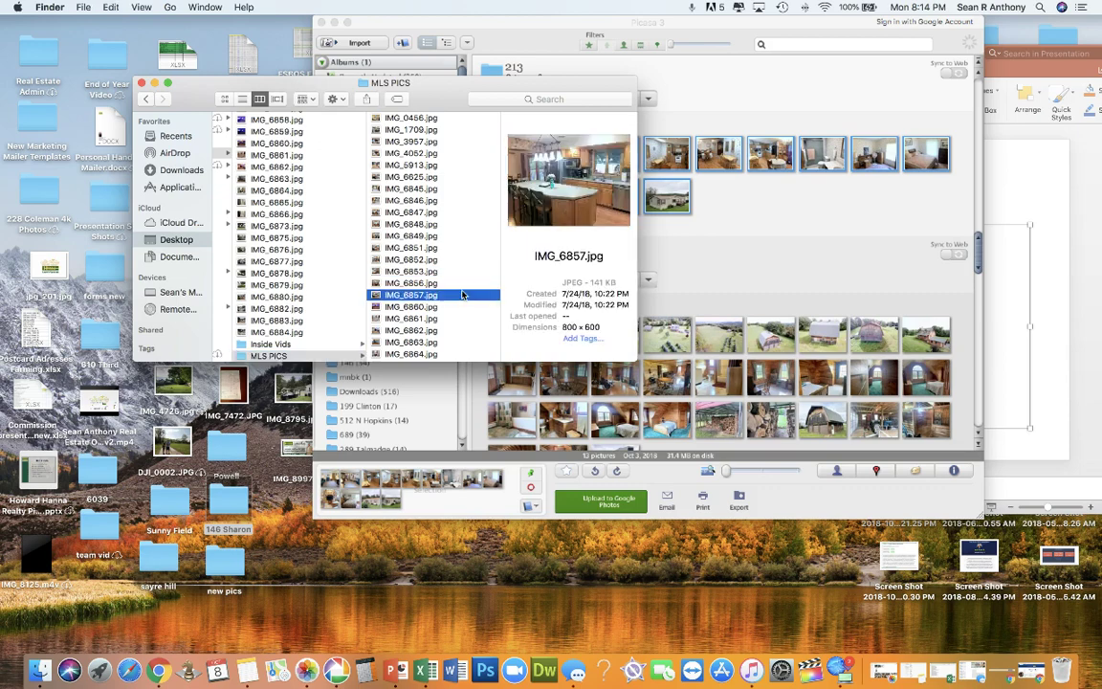
key(super+a)
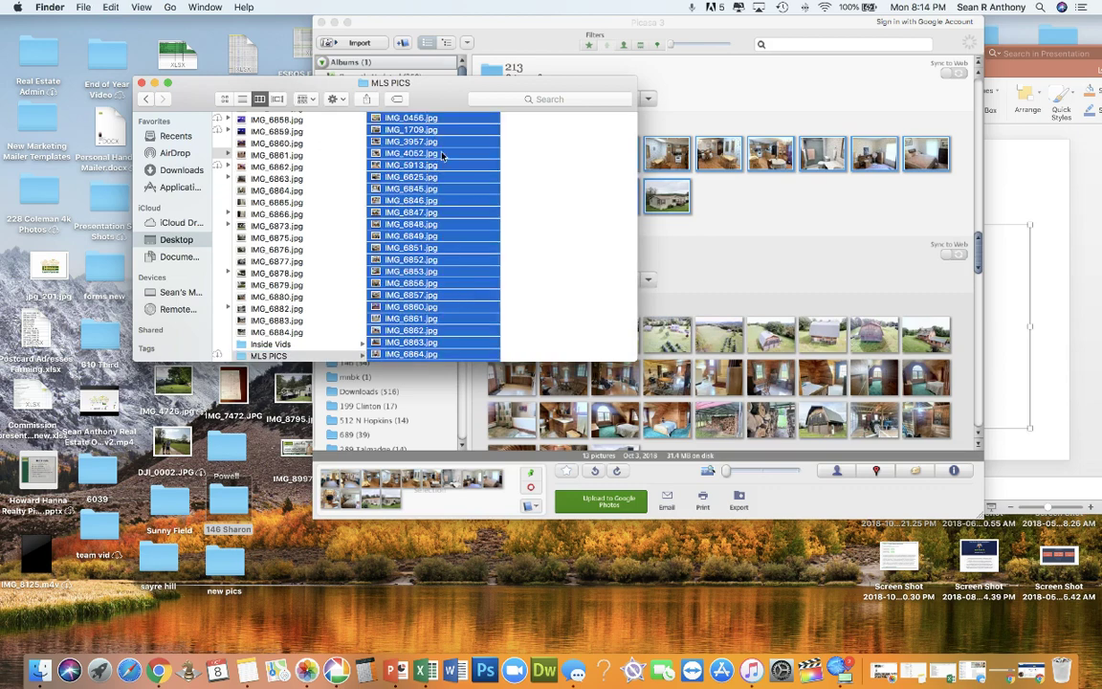
mouse_move(458, 253)
mouse_down()
mouse_move(301, 247)
mouse_move(450, 253)
mouse_move(461, 241)
mouse_up()
click(142, 84)
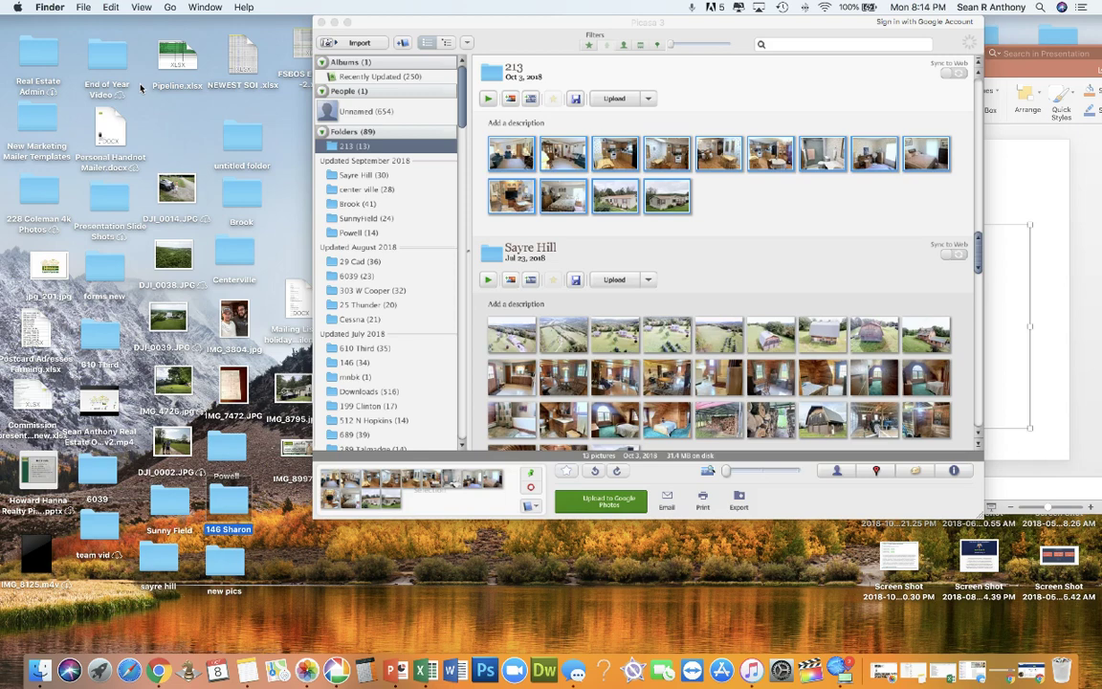
click(161, 671)
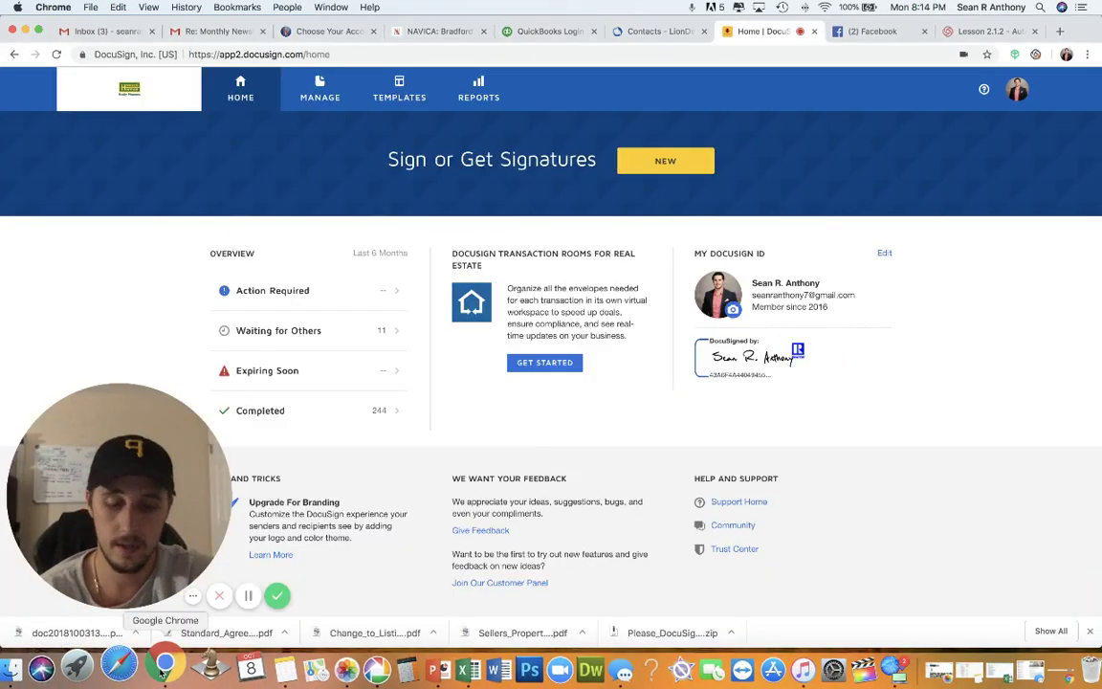